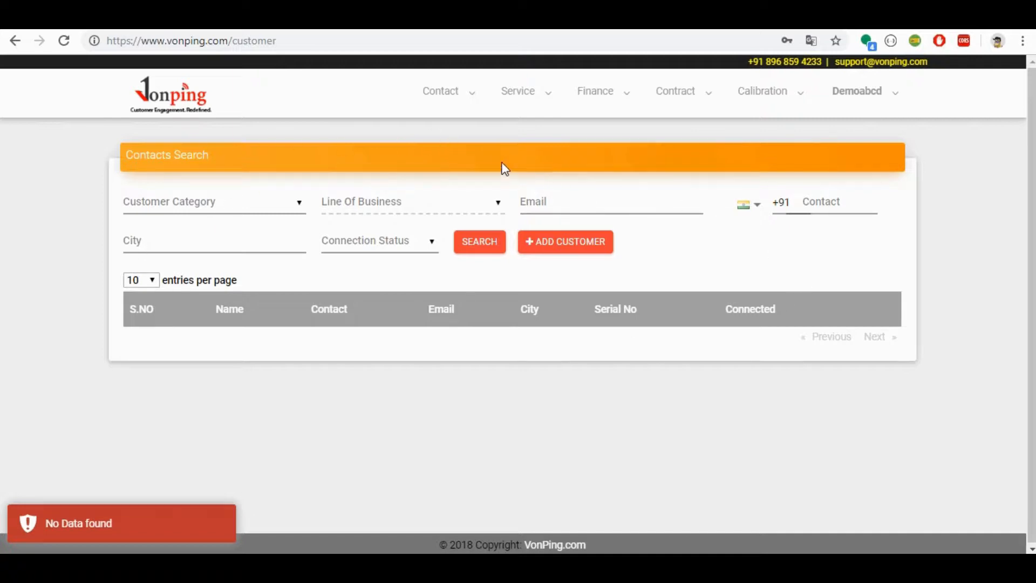
Step: Examine the contact search filters, including customer category, email, contact number, city and the connection status options
click(215, 214)
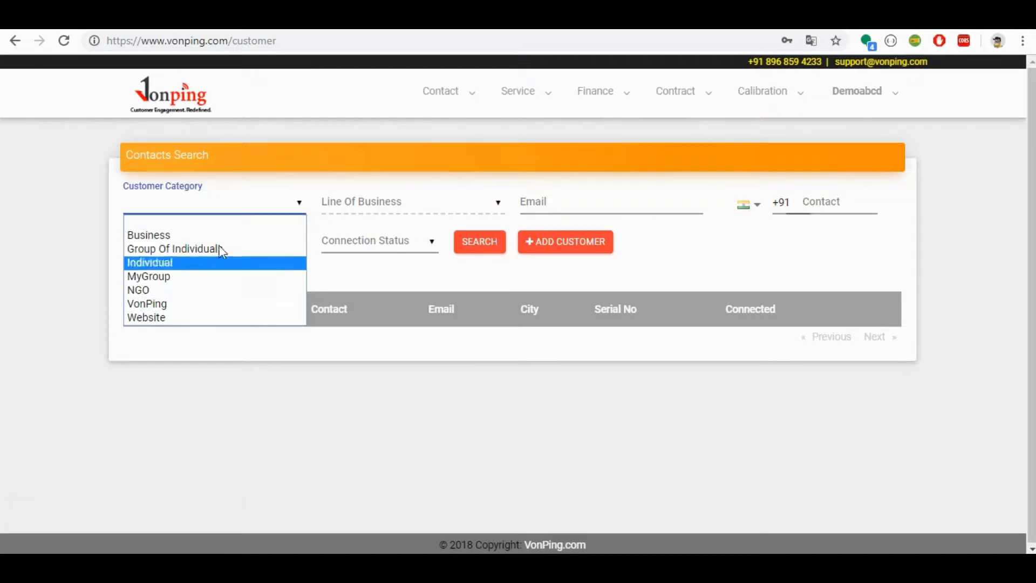
click(368, 177)
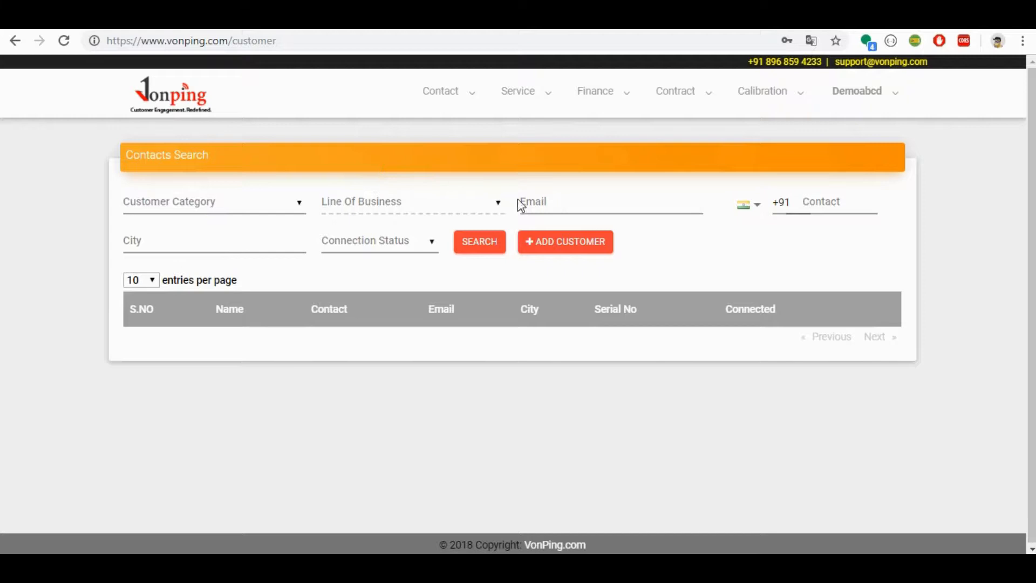
click(558, 202)
click(864, 209)
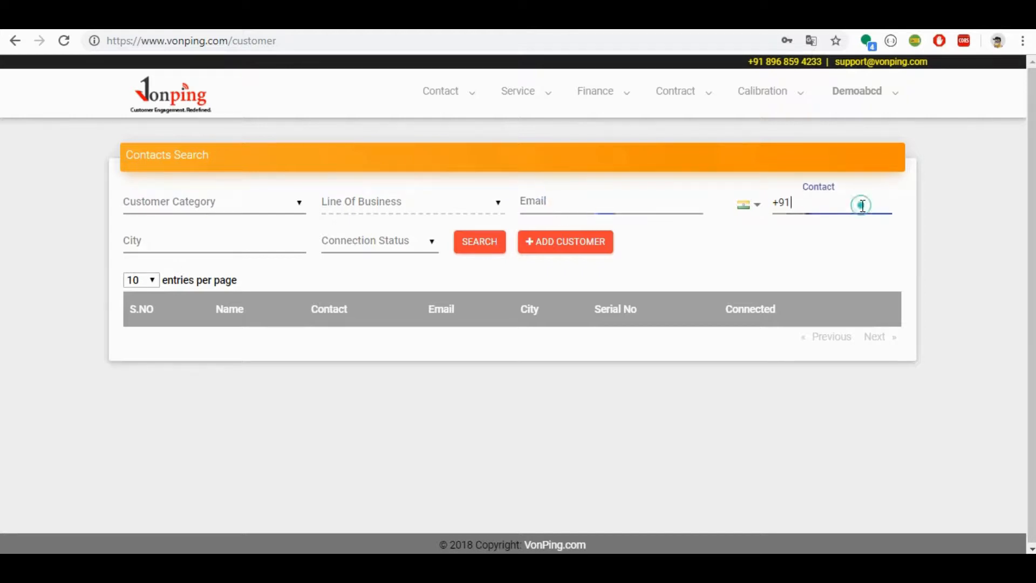
click(235, 246)
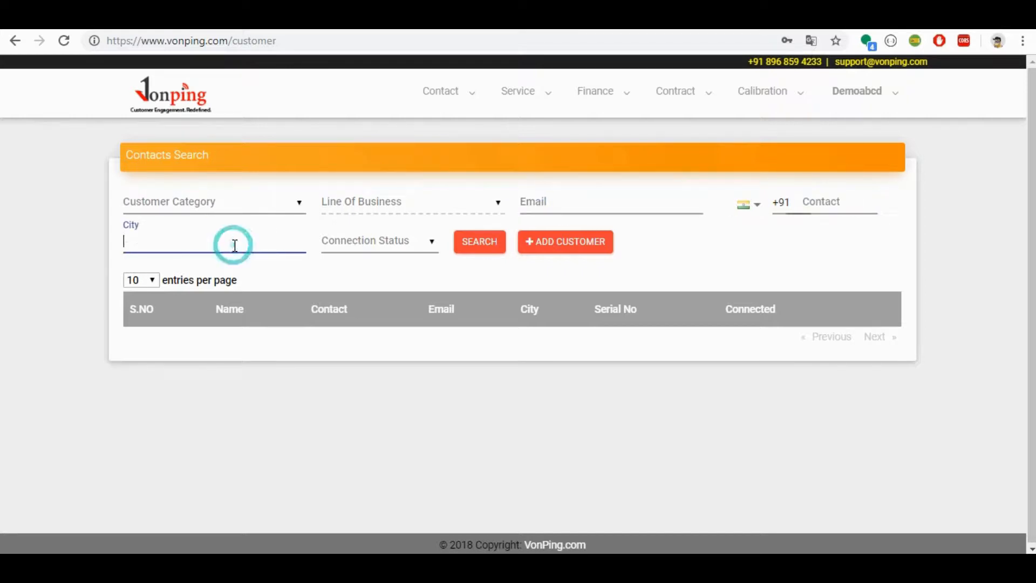
click(375, 240)
click(713, 252)
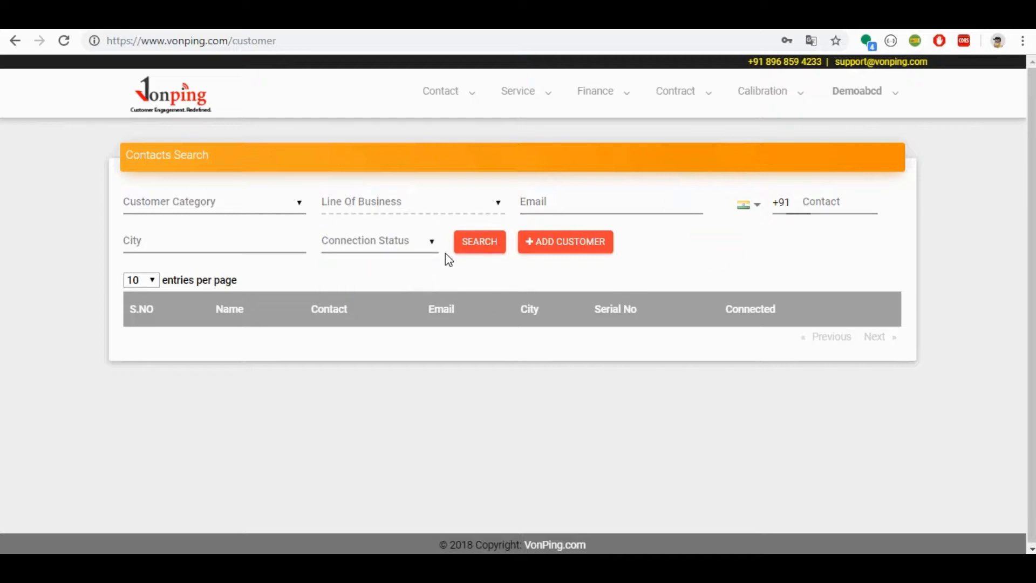
click(388, 247)
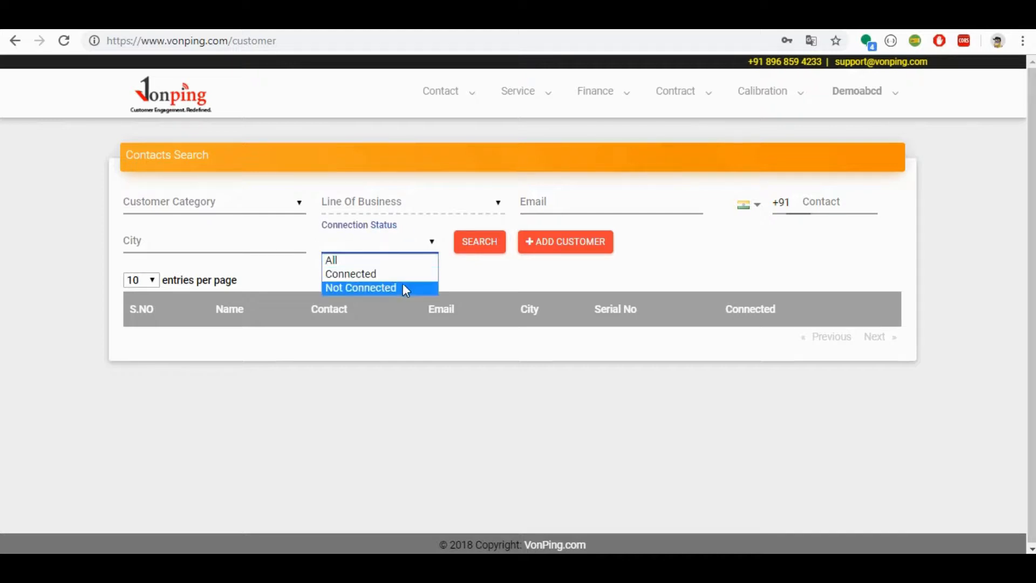
click(455, 281)
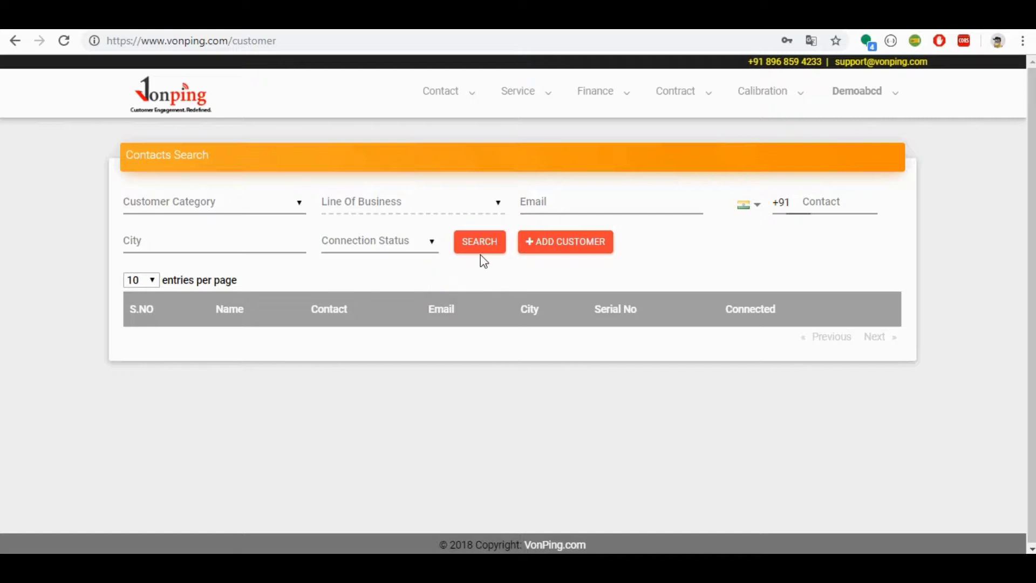
Step: Start adding a new customer and set the contact category to Individual
click(544, 249)
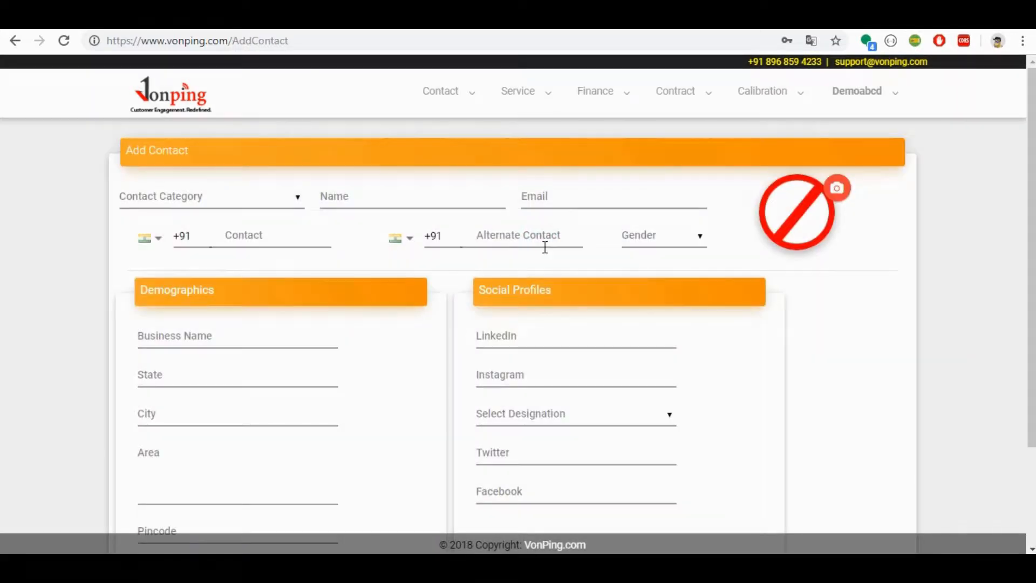
click(218, 203)
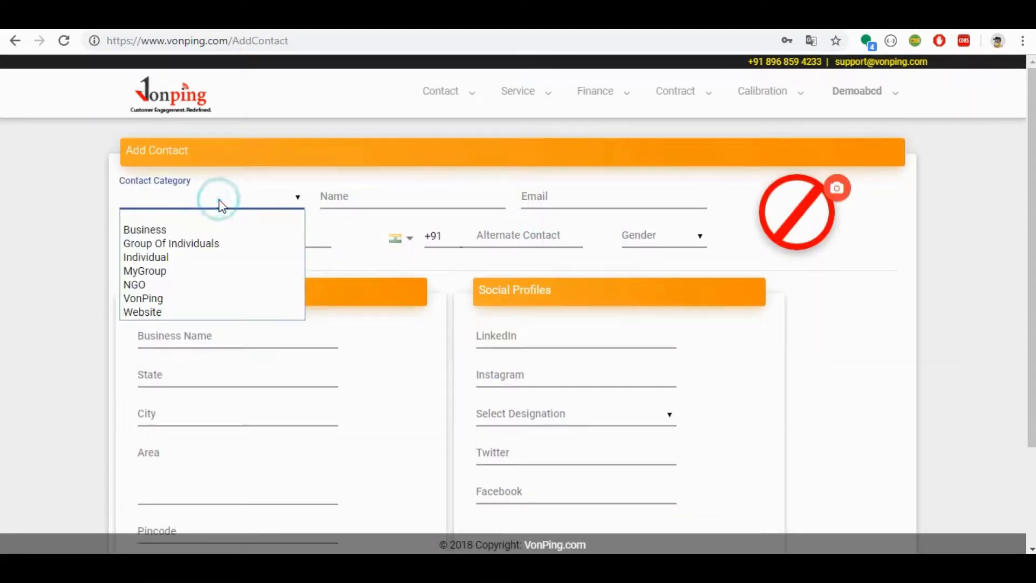
click(217, 258)
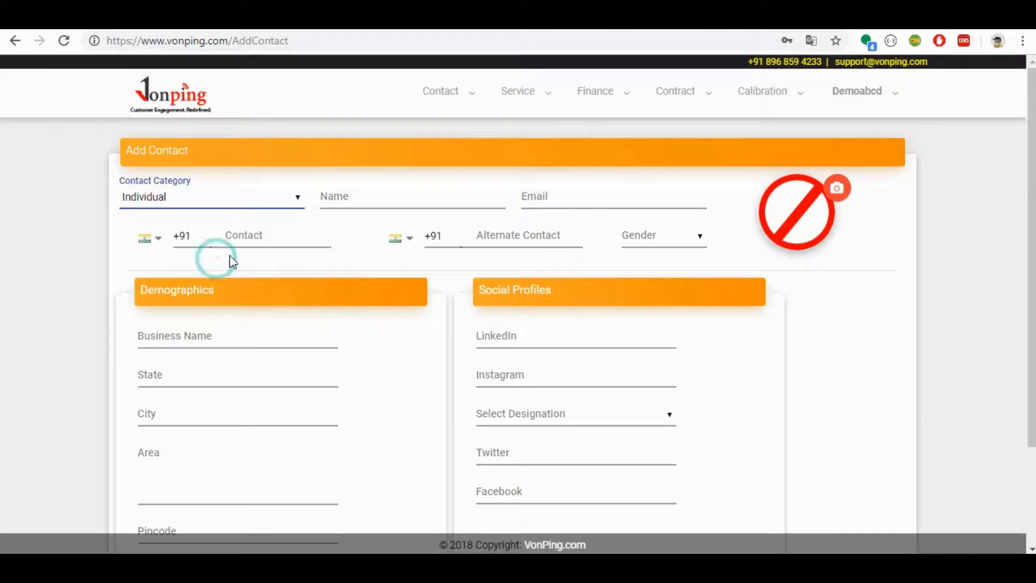
Step: Fill in the new contact's name, email address and contact number
click(399, 179)
click(403, 198)
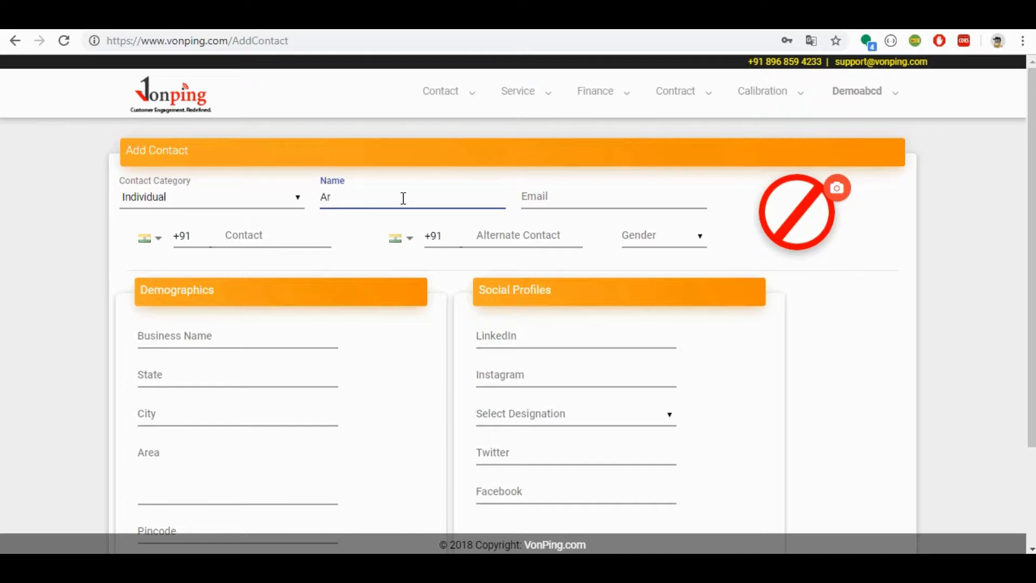
click(562, 197)
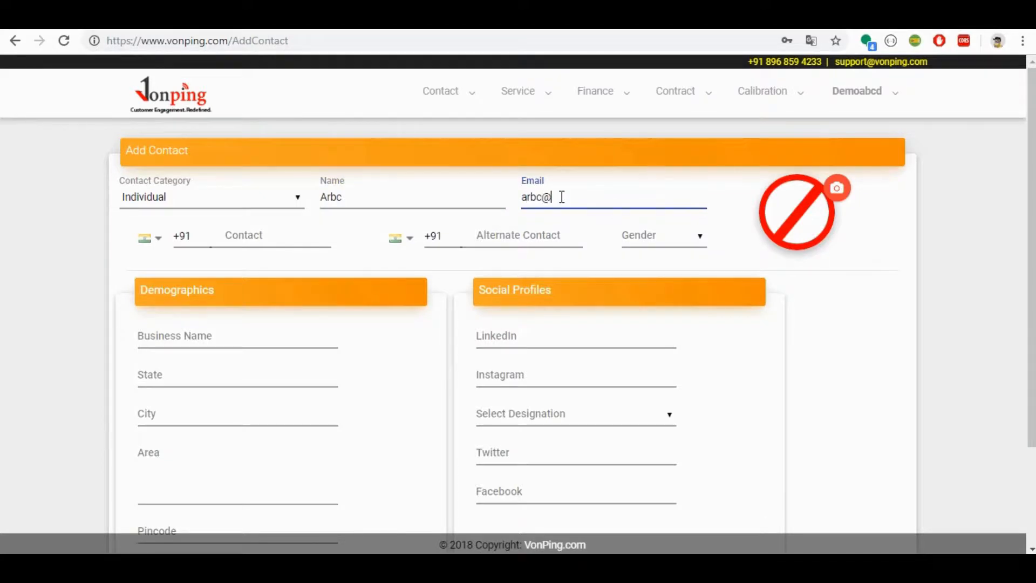
key(Tab)
key(Tab)
key(Tab)
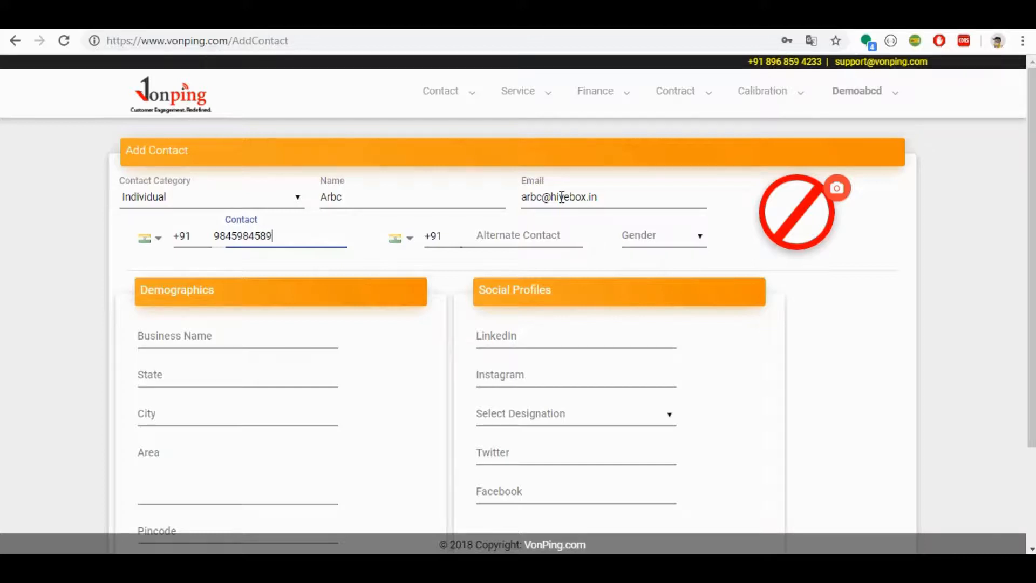
Step: Leave the alternate contact empty and set the contact's gender to Male
click(570, 236)
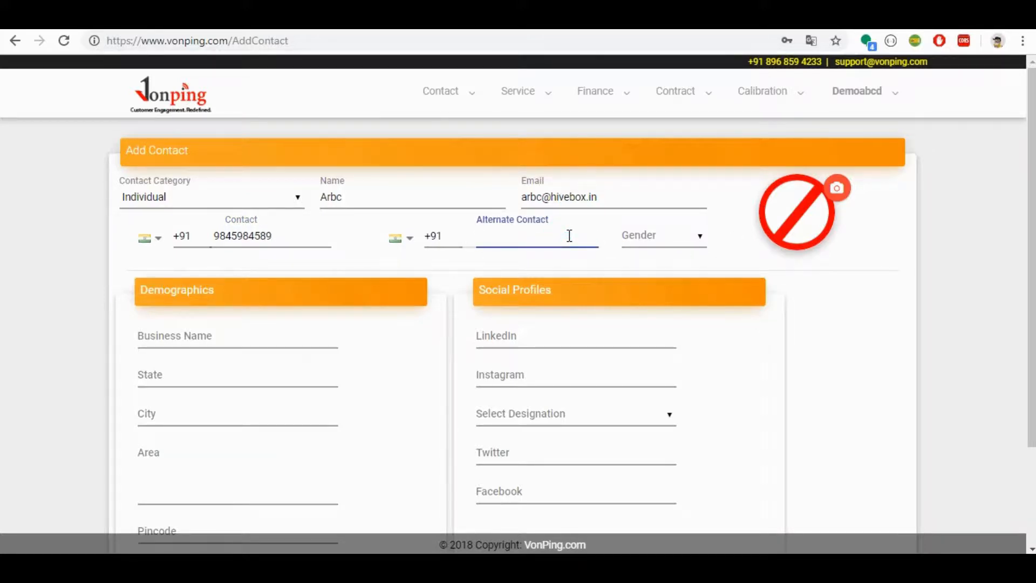
click(646, 244)
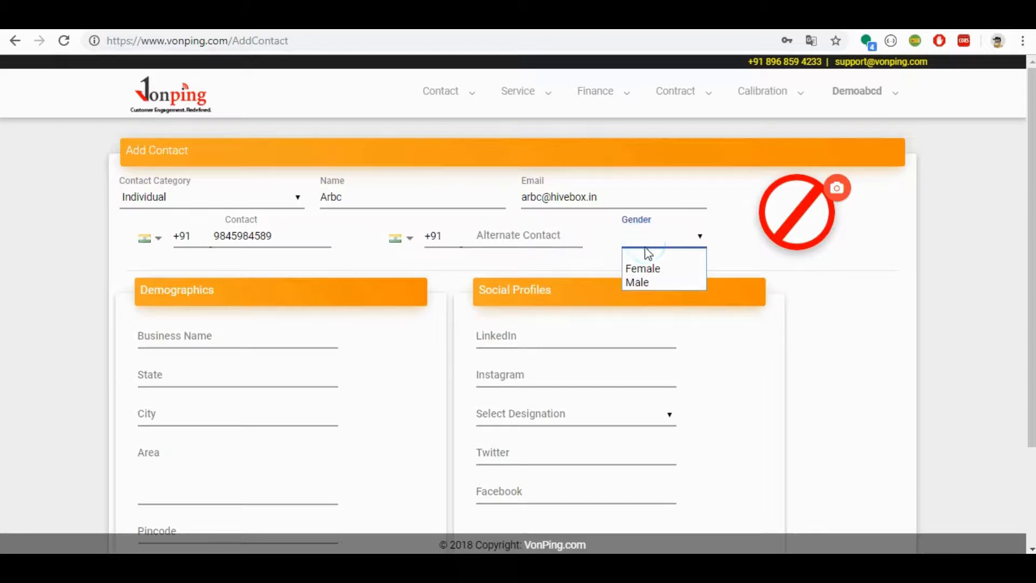
click(645, 283)
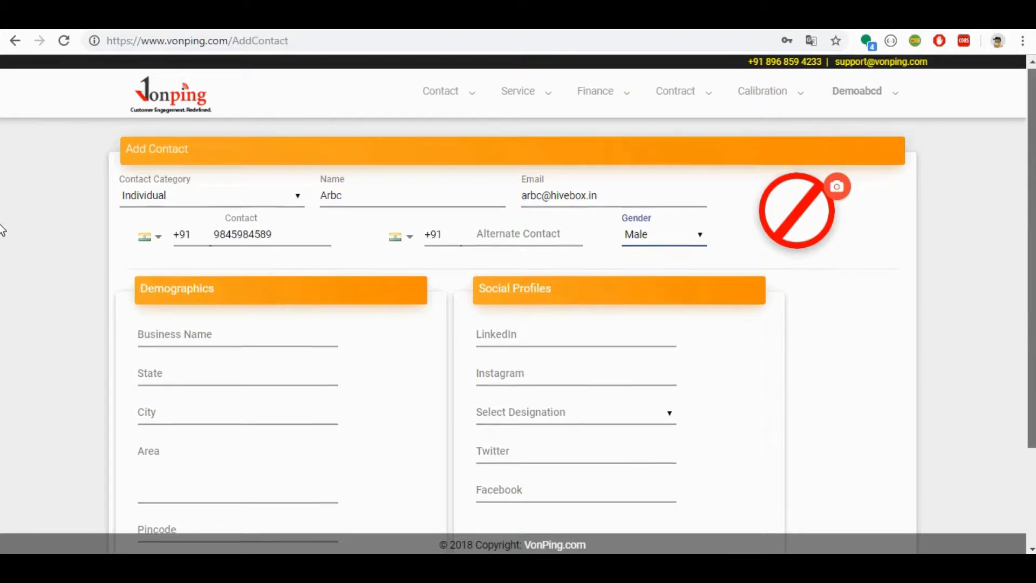
Step: Set the contact's state to TELANGANA and the city to Hyderabad GPO in the demographics
scroll(2, 231, down, 2)
click(268, 249)
text(te)
click(264, 272)
click(261, 287)
text(hy)
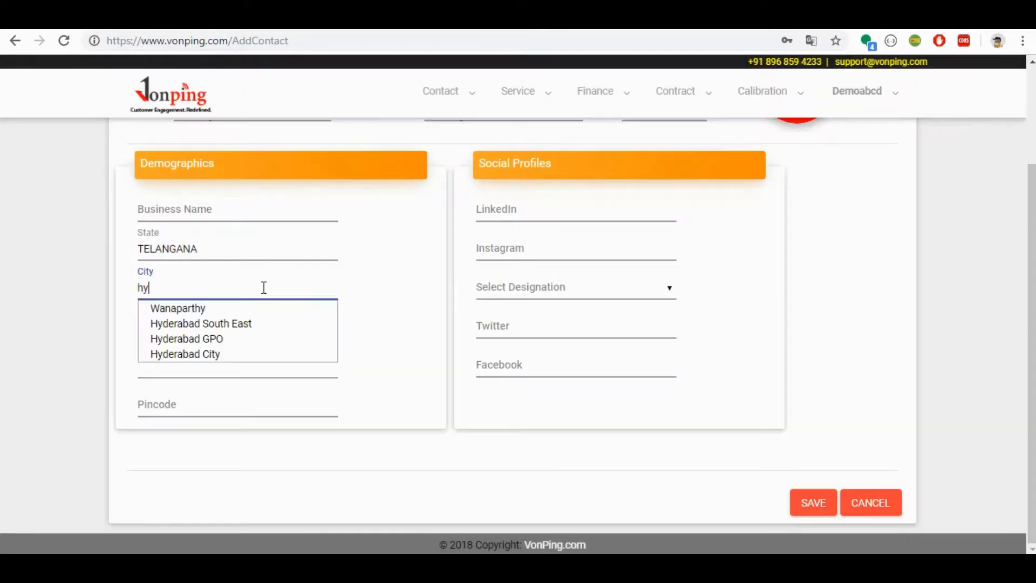
click(261, 336)
Step: Fill in the contact's area and pincode in the demographics
click(242, 358)
text(begumpet)
key(Tab)
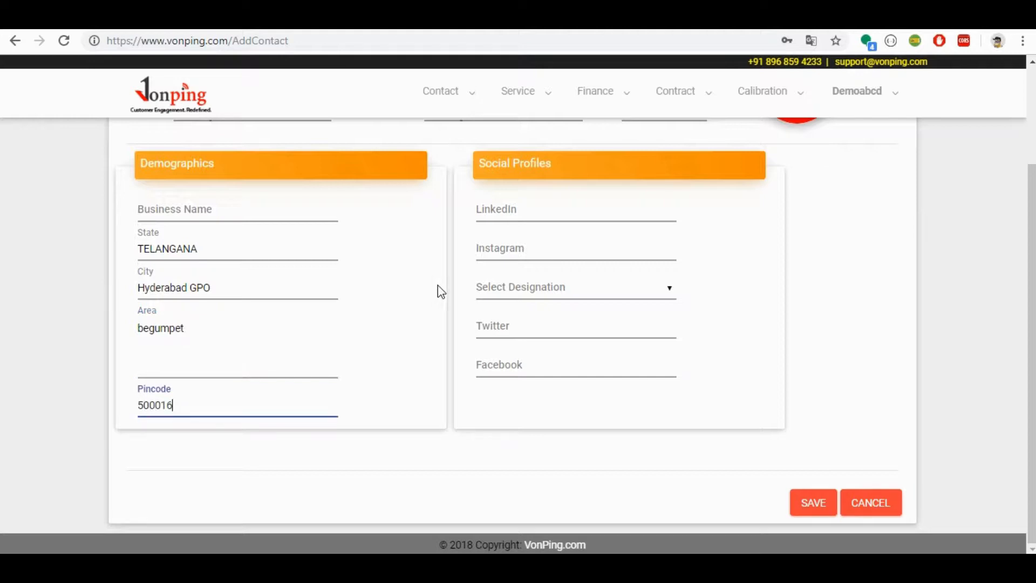
Step: Look through the social profile fields and the available designations without filling them in
click(523, 200)
click(548, 243)
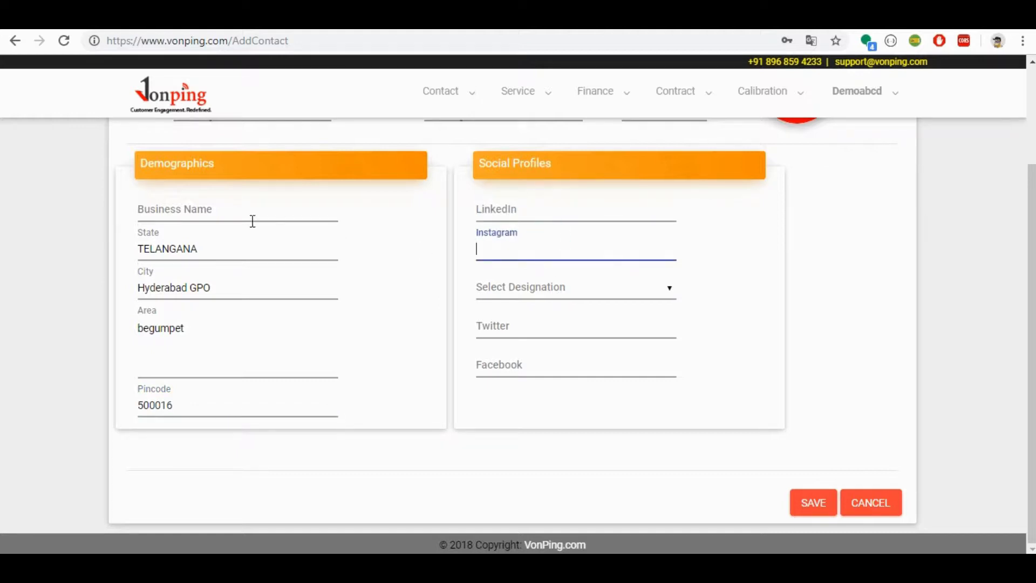
click(585, 284)
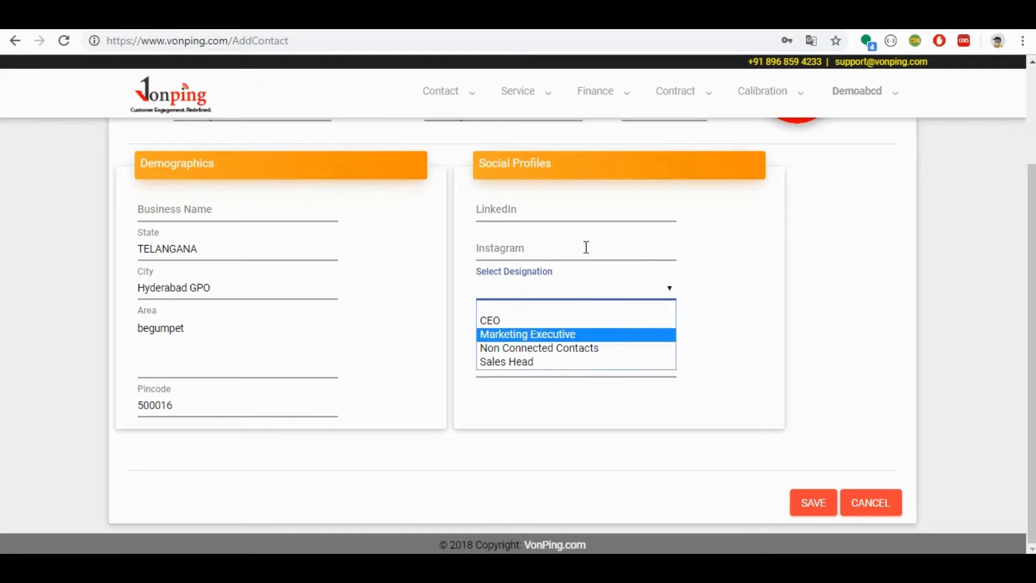
click(725, 284)
click(625, 329)
click(618, 358)
click(798, 363)
Step: Upload the picture "11" from the Downloads folder as the contact's photo and save the contact
scroll(3, 345, up, 3)
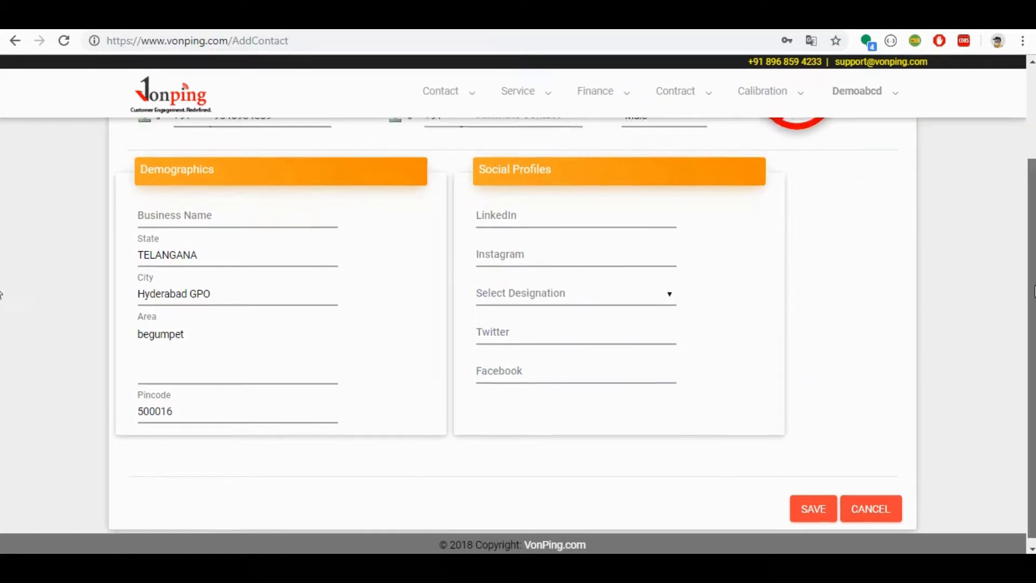
click(839, 193)
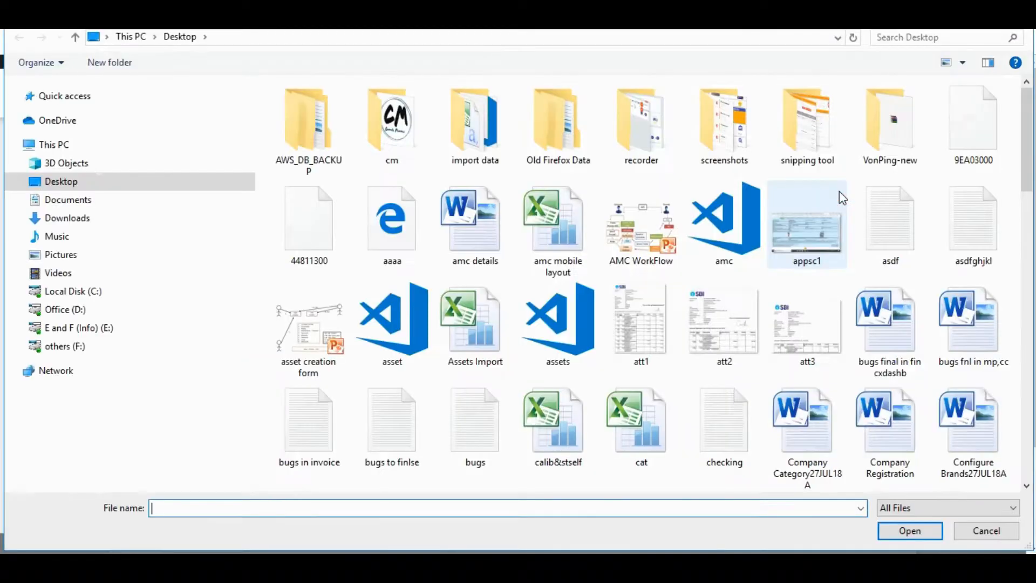
click(92, 220)
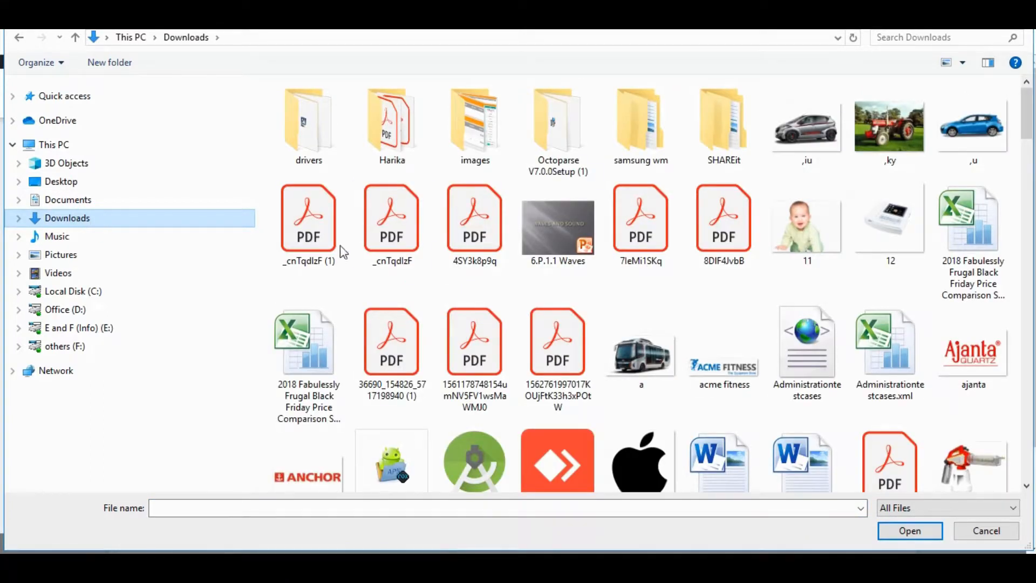
double_click(808, 230)
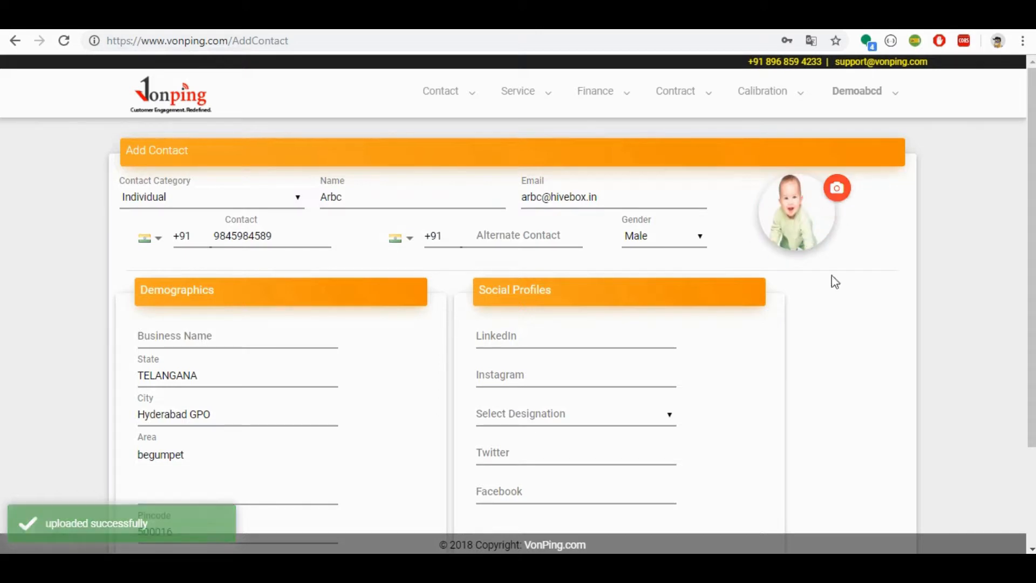
scroll(1026, 250, down, 3)
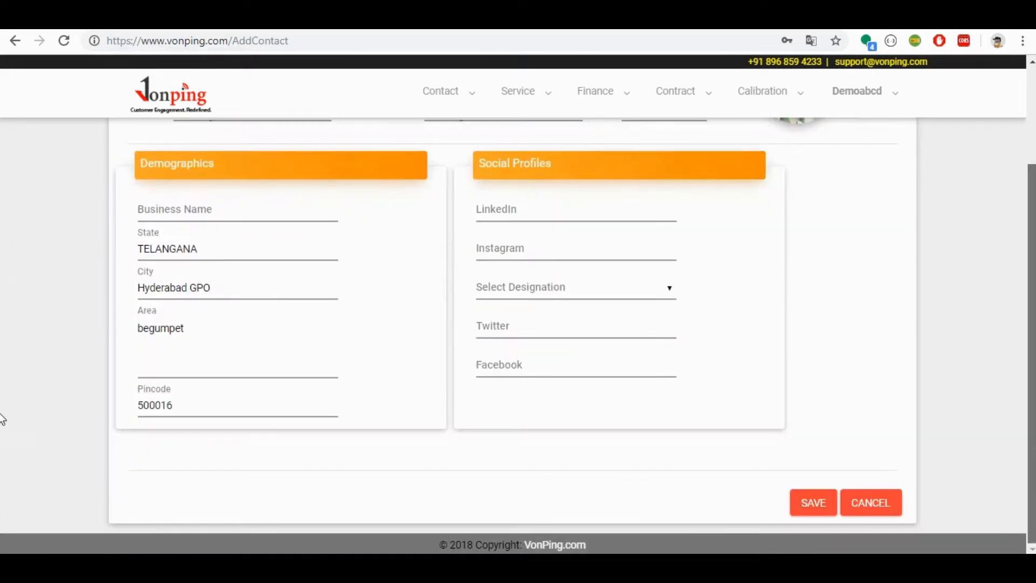
click(815, 505)
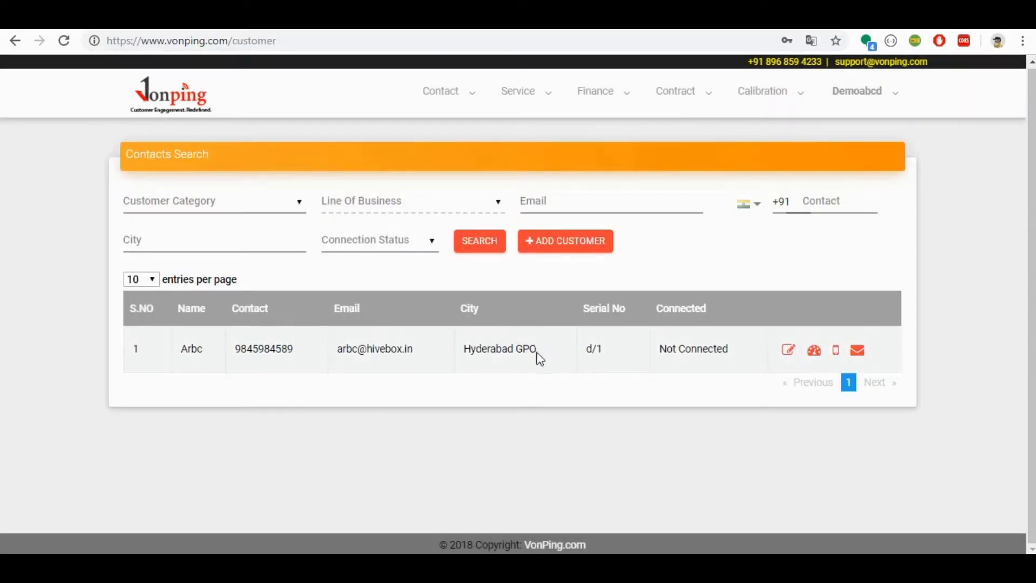
Step: Copy the listed contact's city into the city filter and search for contacts in Hyderabad GPO
drag(537, 348, 464, 353)
key(ctrl+c)
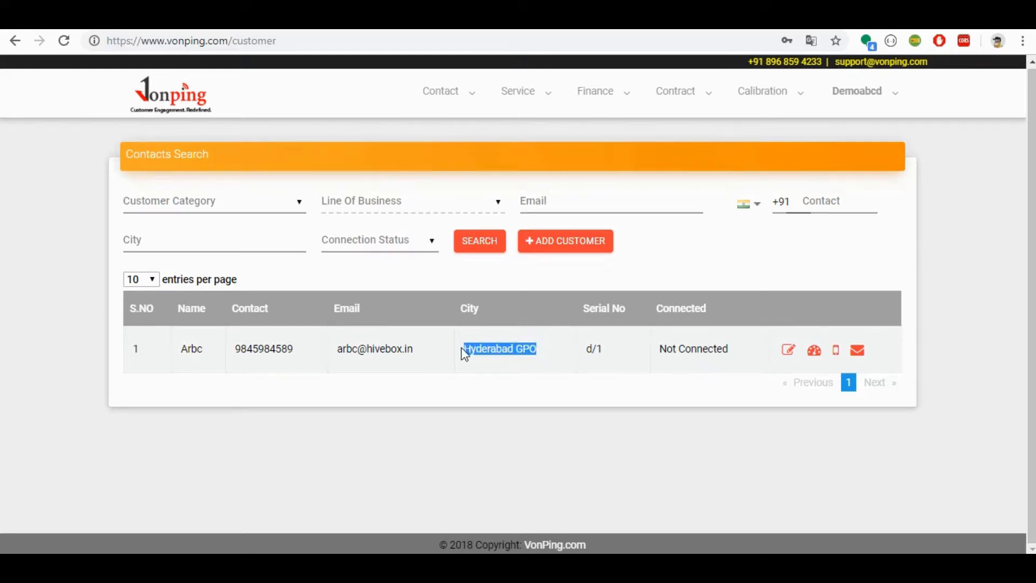
click(208, 235)
key(ctrl+v)
click(475, 248)
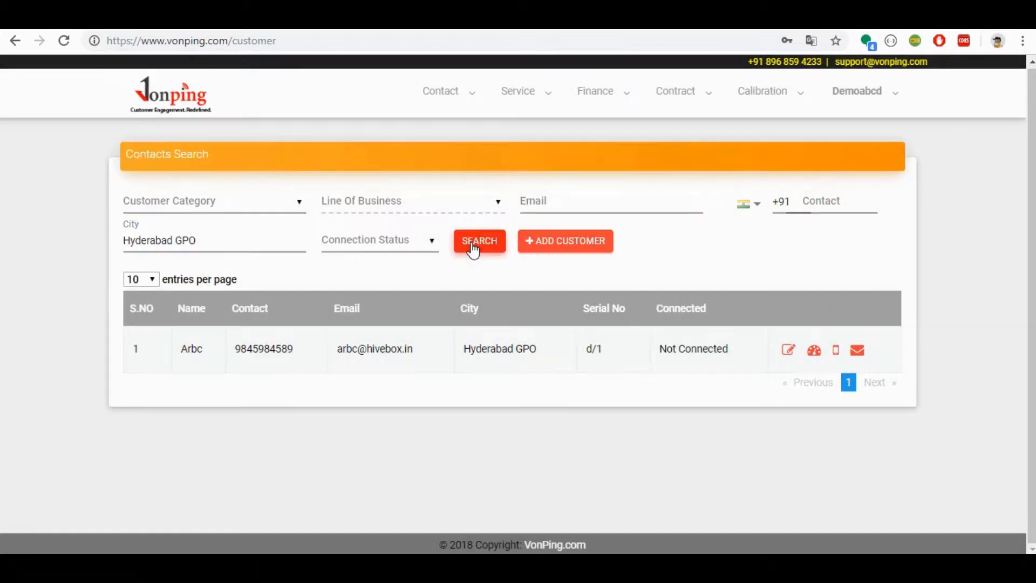
Step: Change the city filter to Hyderabad GO and search the contacts
click(254, 238)
click(188, 239)
key(BackSpace)
click(479, 240)
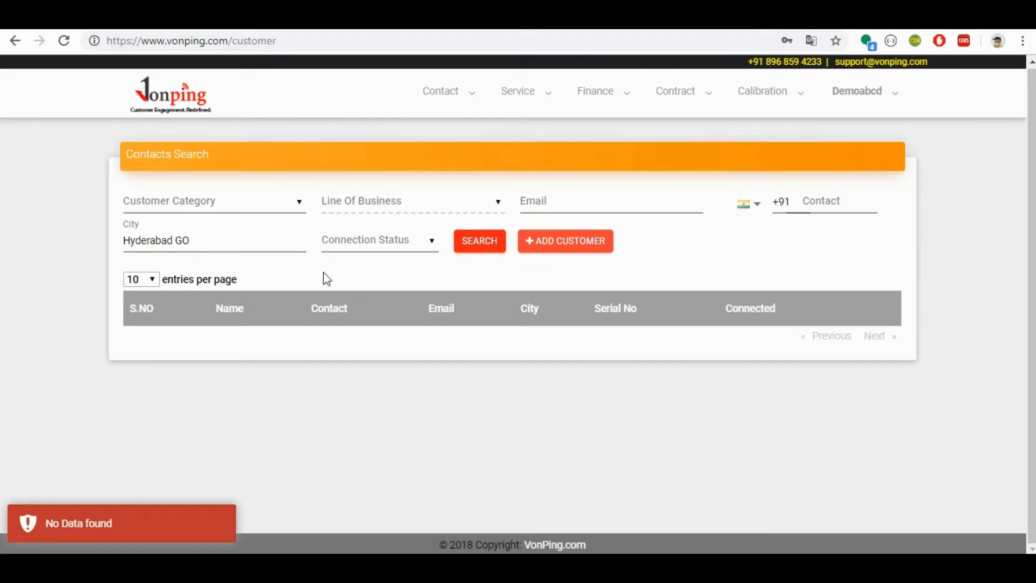
Step: Undo the city filter change to restore Hyderabad GPO and search the contacts again
click(266, 241)
key(ctrl+z)
click(482, 246)
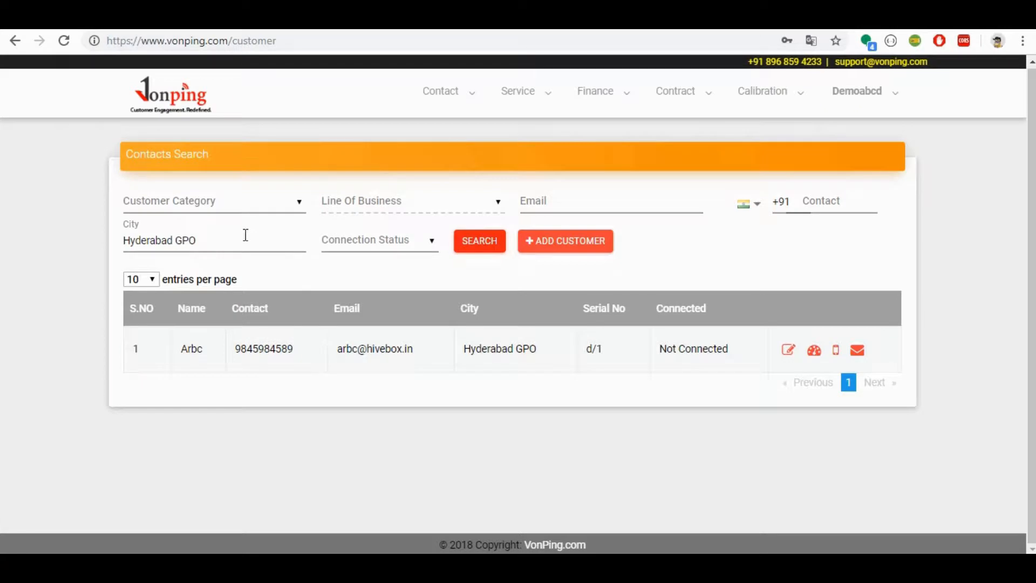
Step: Search the contacts with the customer category filter set to Business
click(231, 205)
click(232, 234)
click(485, 245)
Step: Set the customer category filter to Individual and search the contacts
click(275, 201)
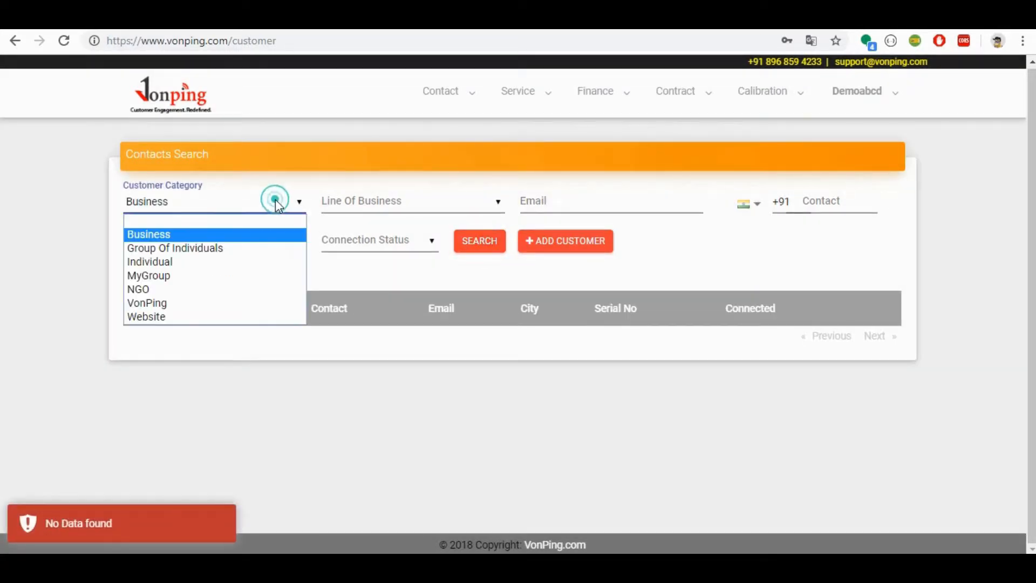
click(263, 263)
click(480, 243)
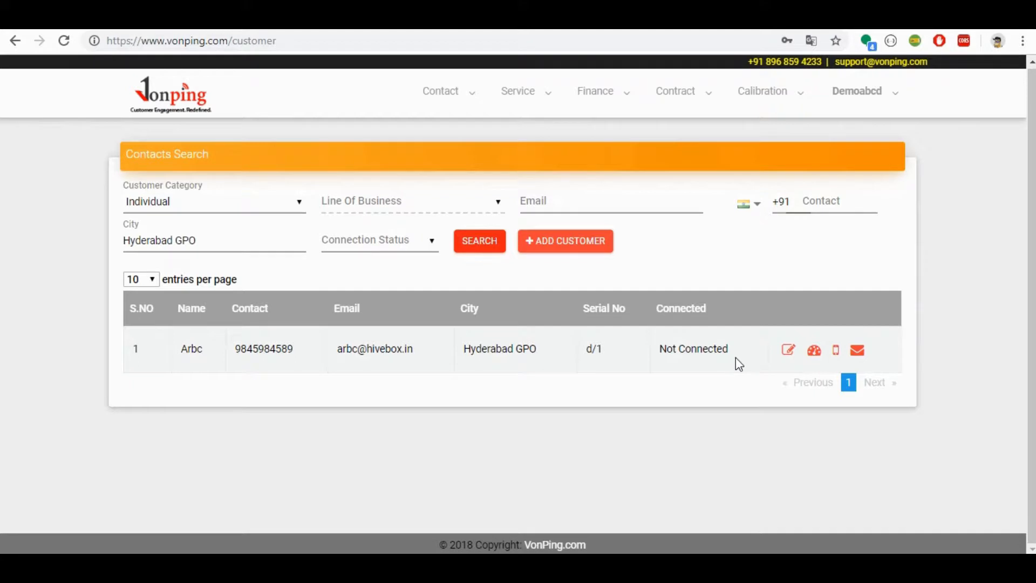
Step: Open the listed contact's record for editing and review its saved details
click(791, 350)
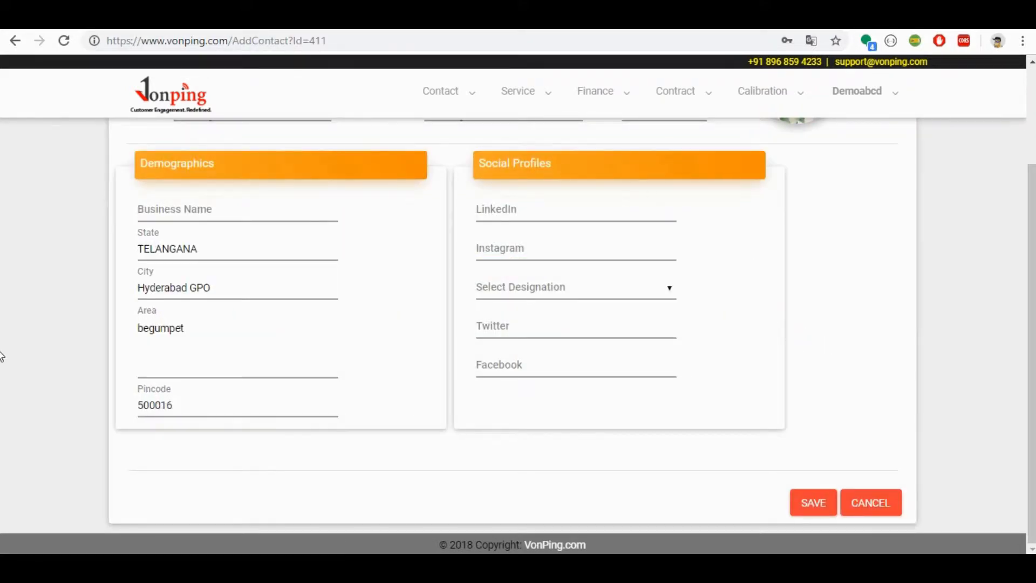
scroll(1, 361, up, 3)
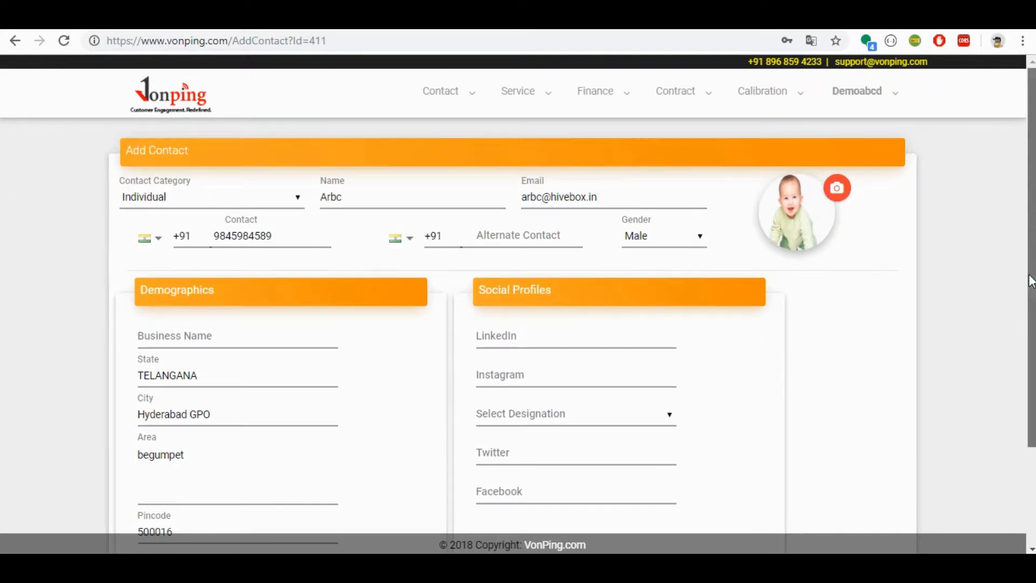
drag(1031, 278, 1034, 436)
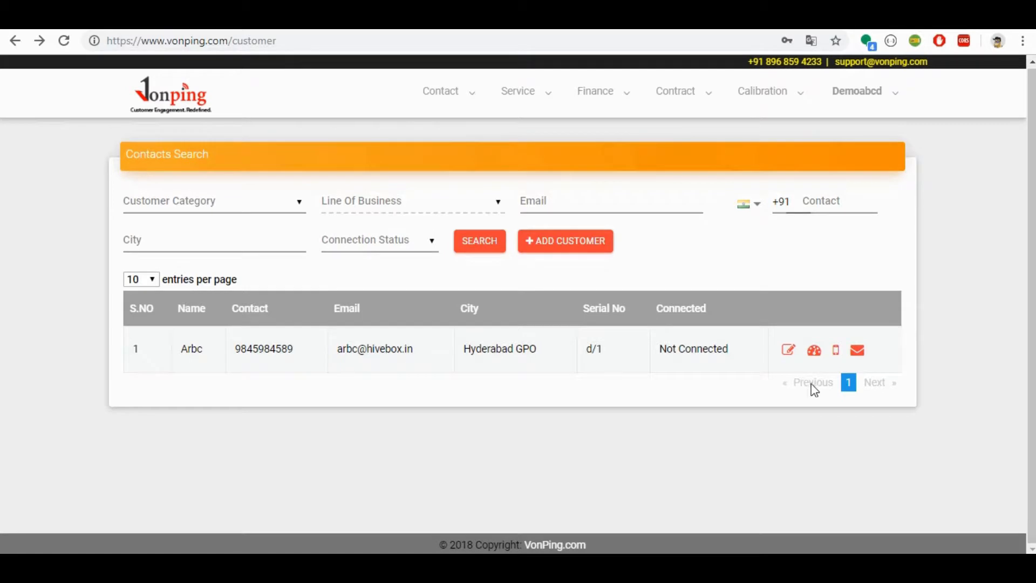
Step: Send the listed contact an SMS and an email from the contacts search results
click(837, 350)
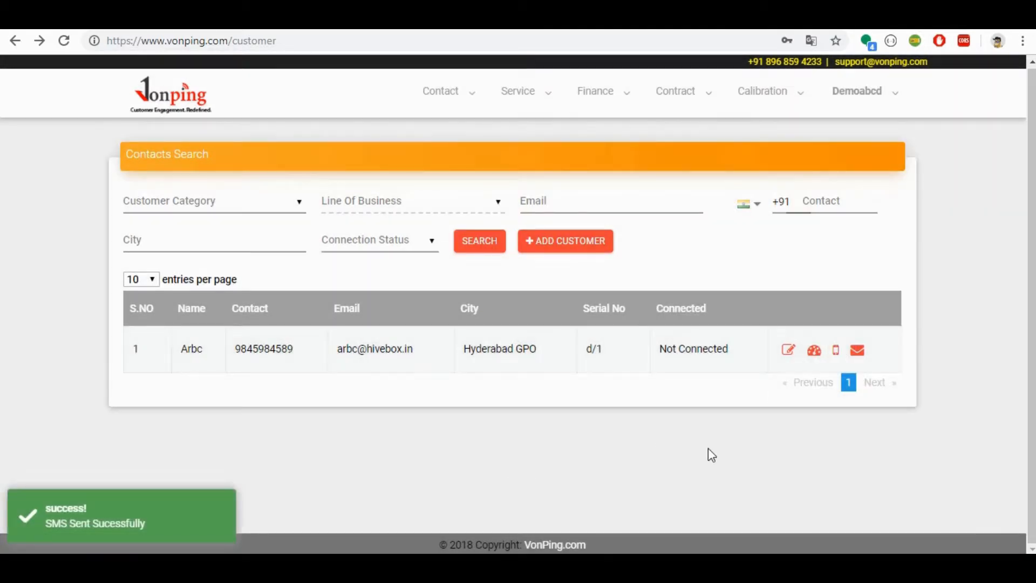
click(857, 352)
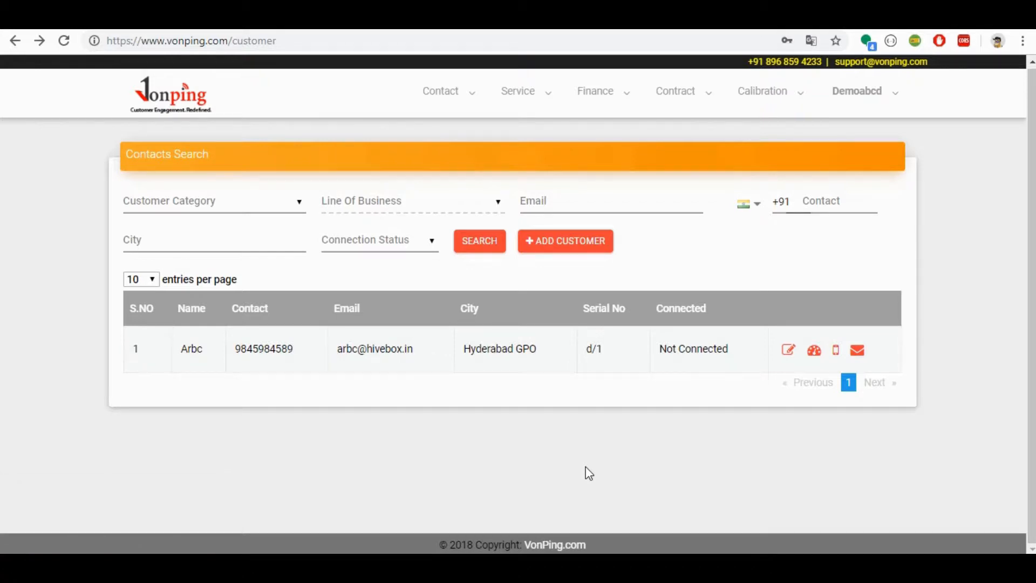
Step: Open the contact's dashboard and look through its sections from Service Tickets to Calibration Tickets, returning to Products
click(814, 351)
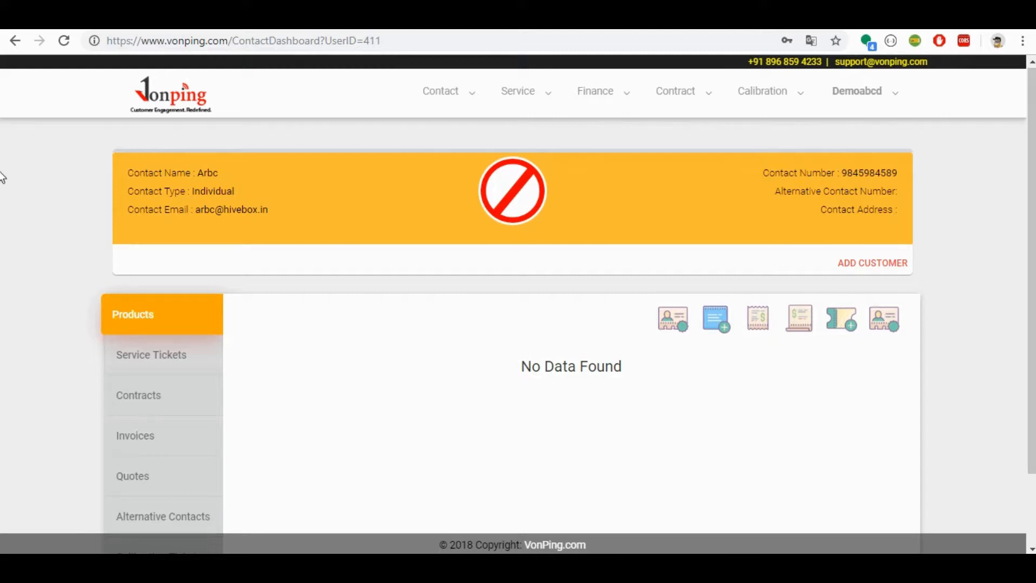
scroll(2, 197, down, 2)
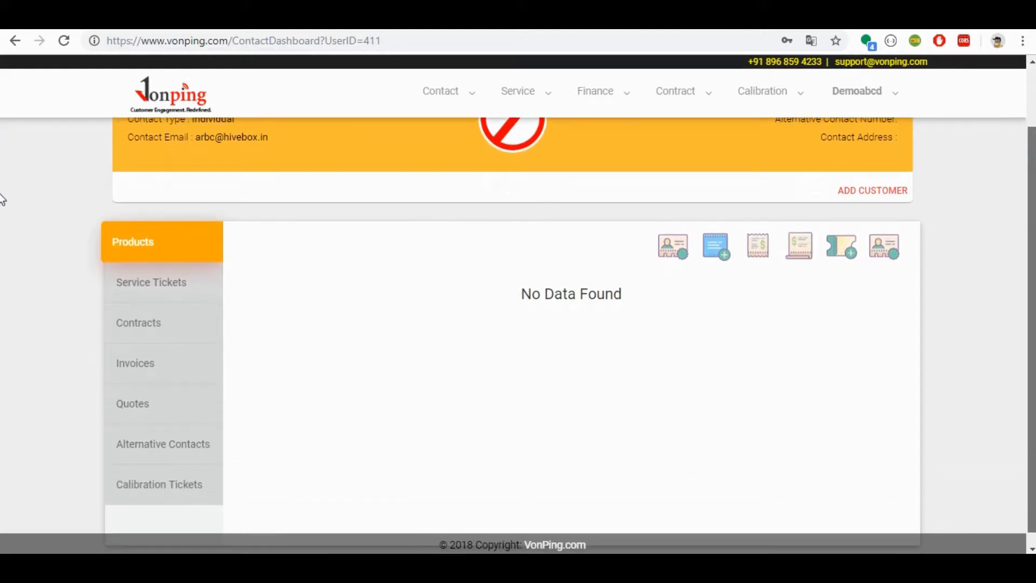
scroll(2, 200, down, 1)
click(167, 268)
click(154, 311)
click(160, 352)
click(161, 394)
click(165, 434)
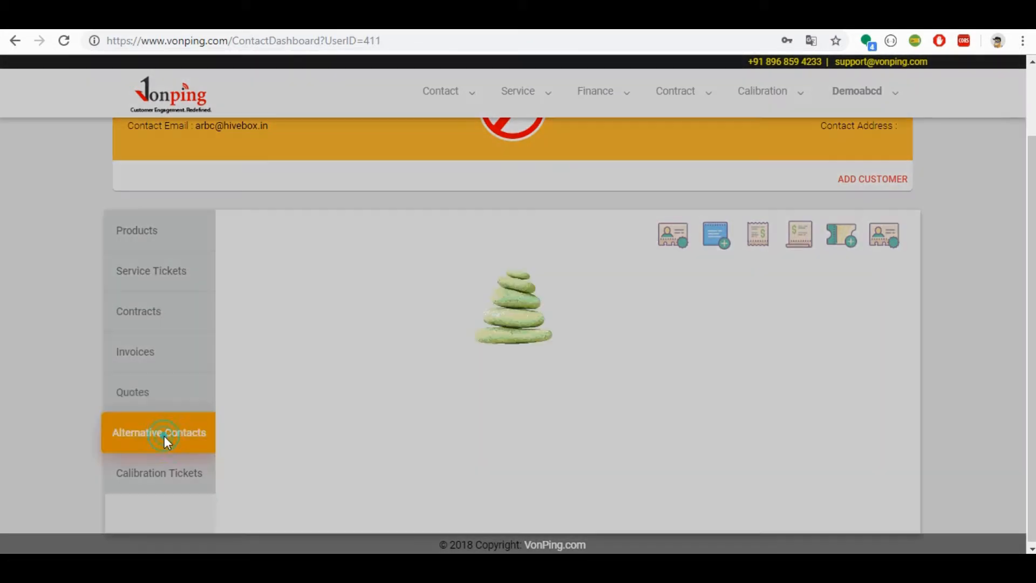
click(167, 474)
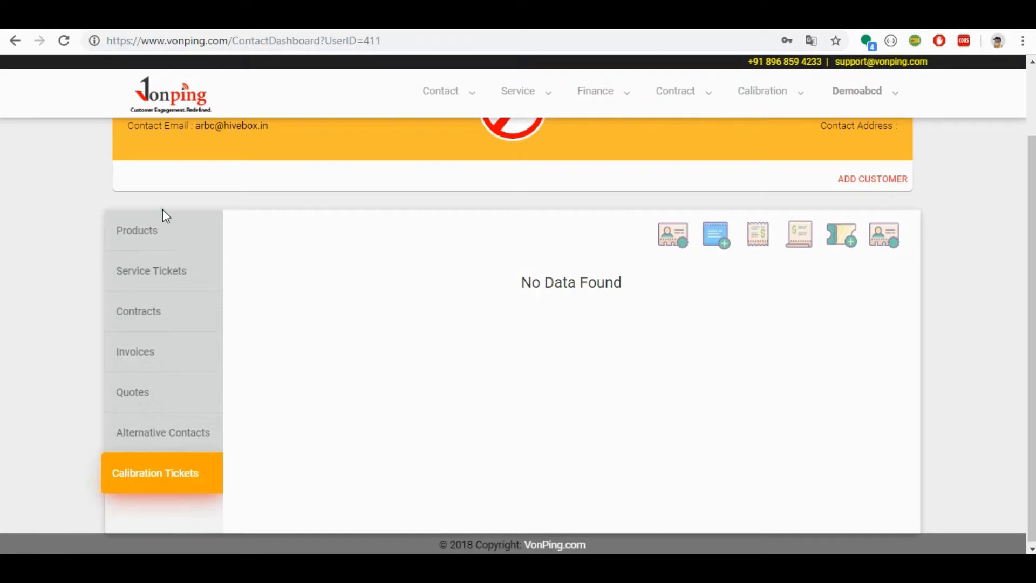
click(166, 230)
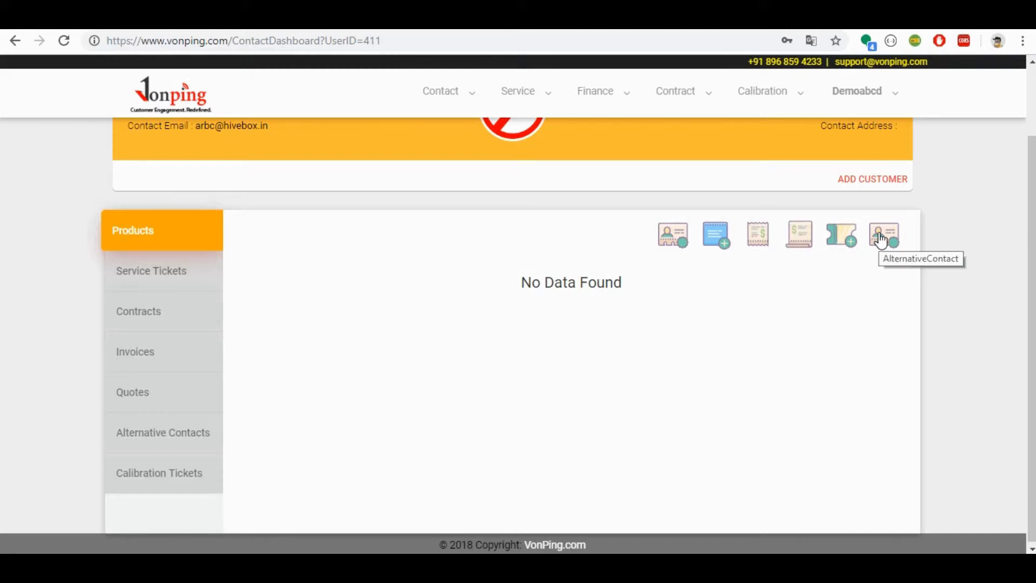
Step: Start a new invoice for the contact from the dashboard and choose Apple iphone x as its product
click(761, 239)
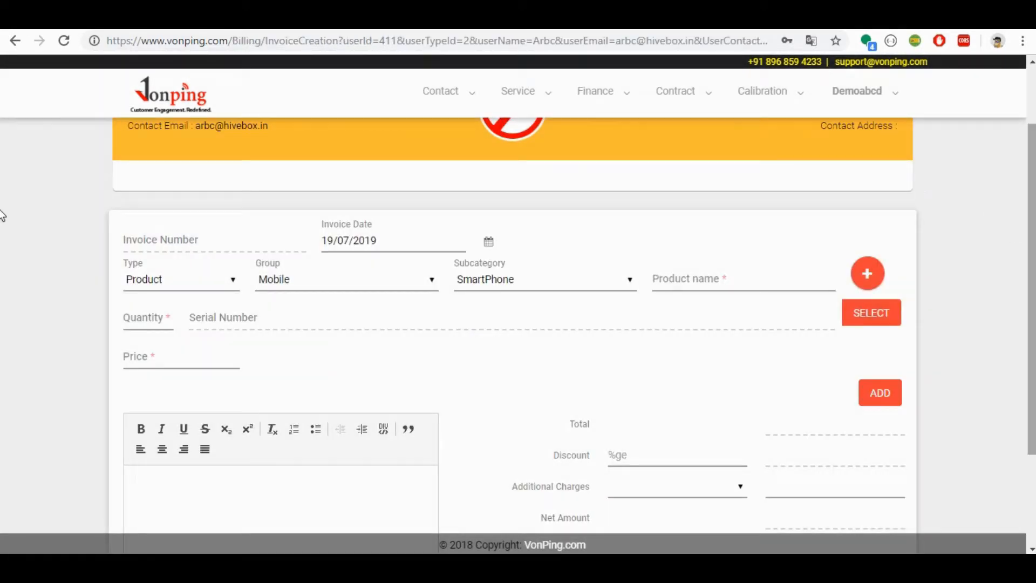
drag(1034, 210, 1034, 113)
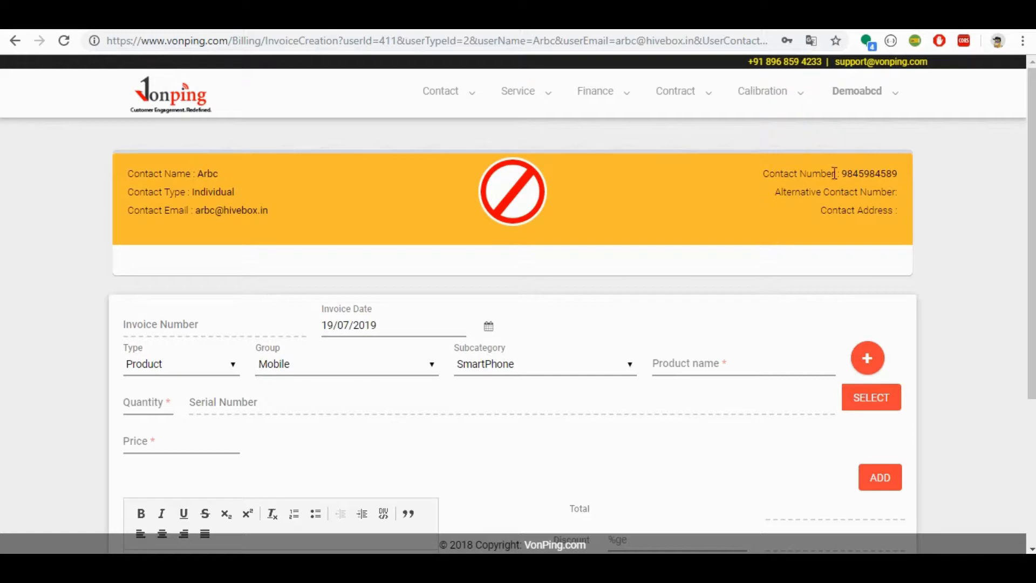
drag(1034, 105, 1033, 150)
click(867, 288)
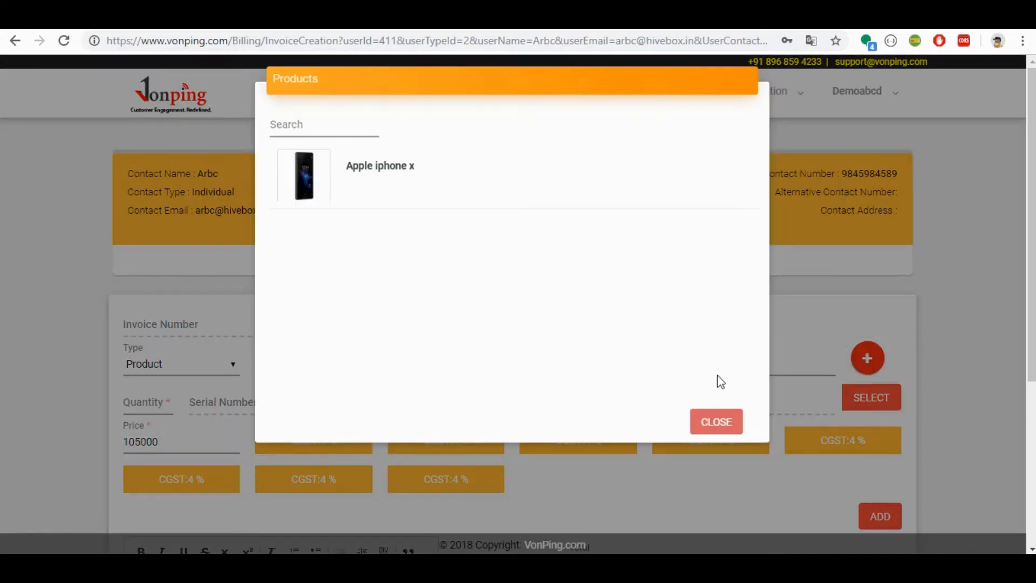
click(716, 422)
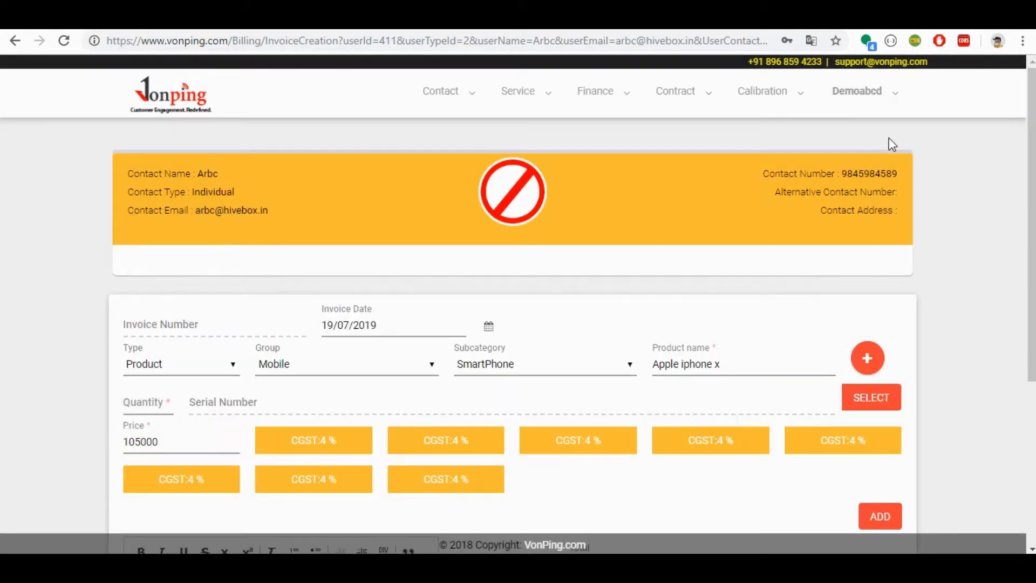
Step: Check the configured products in the settings, and return to the invoice creation page
click(861, 93)
click(860, 131)
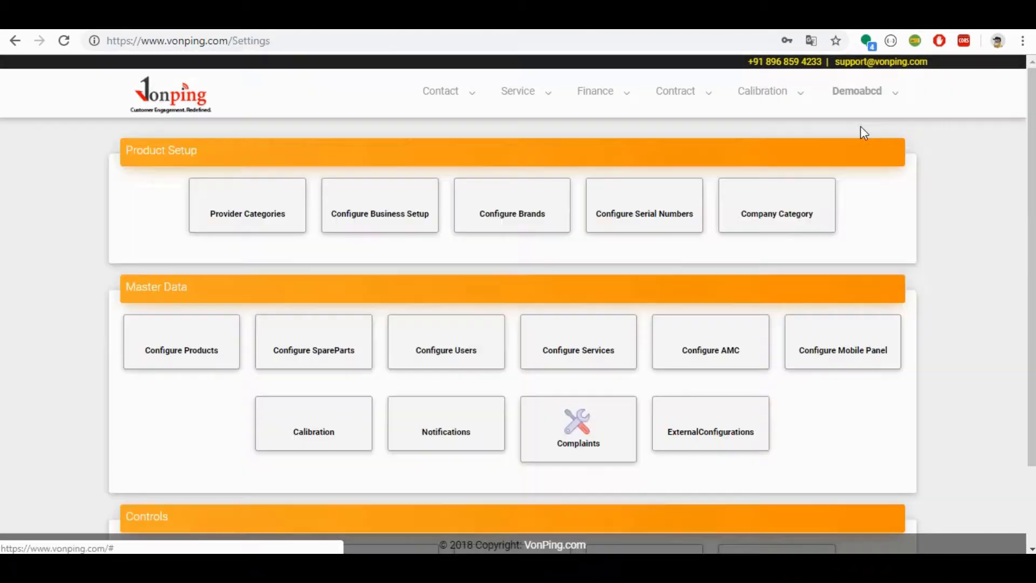
click(170, 377)
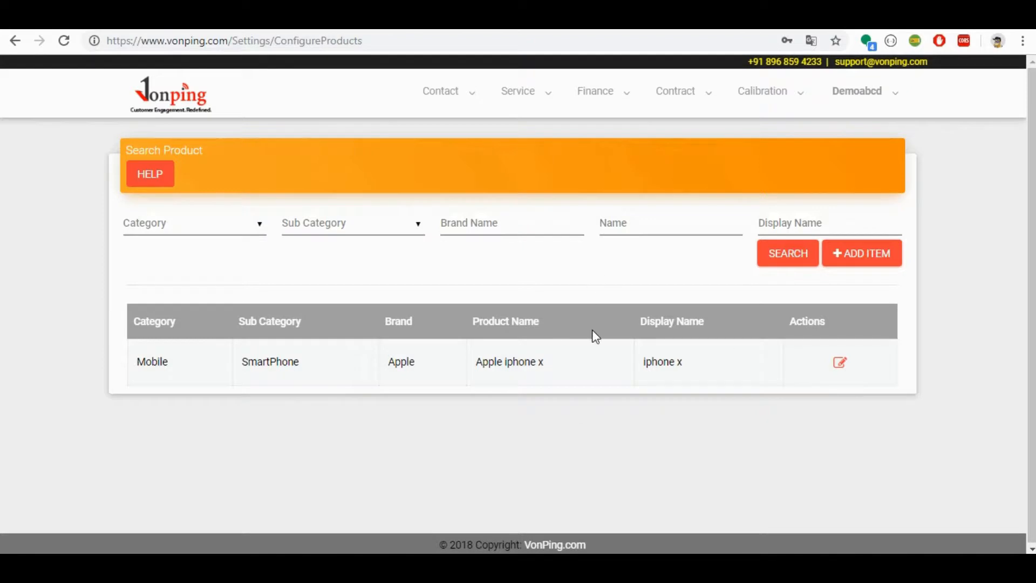
key(alt+Left)
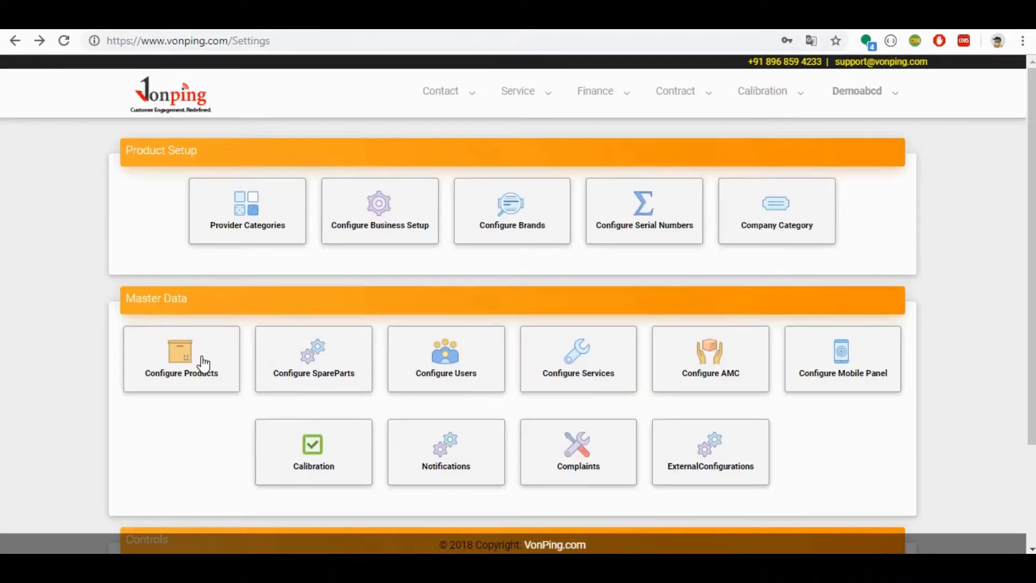
key(alt+Left)
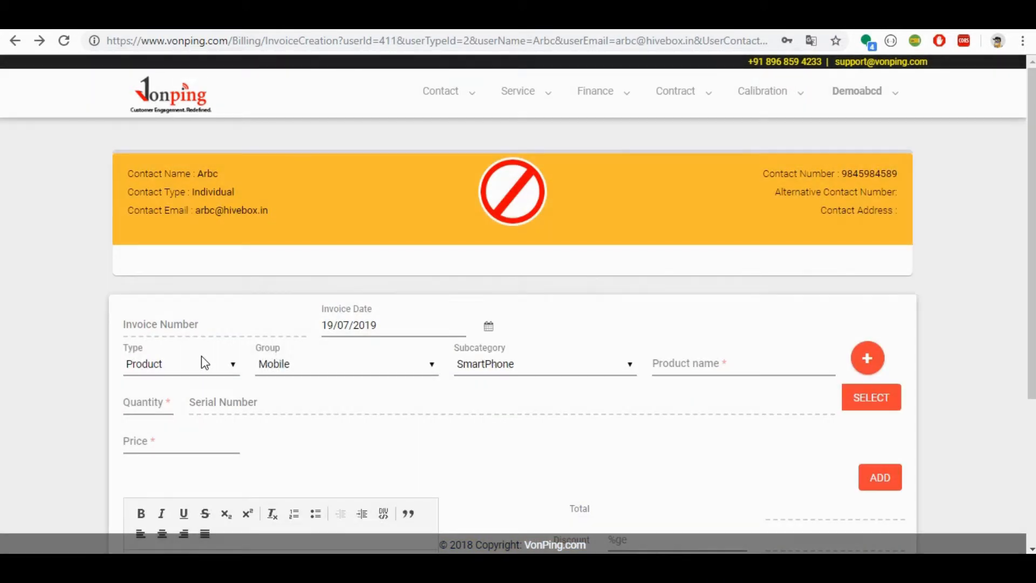
Step: Add Apple iphone x with quantity 1 to the invoice and select Installation charges as the additional charge
click(868, 358)
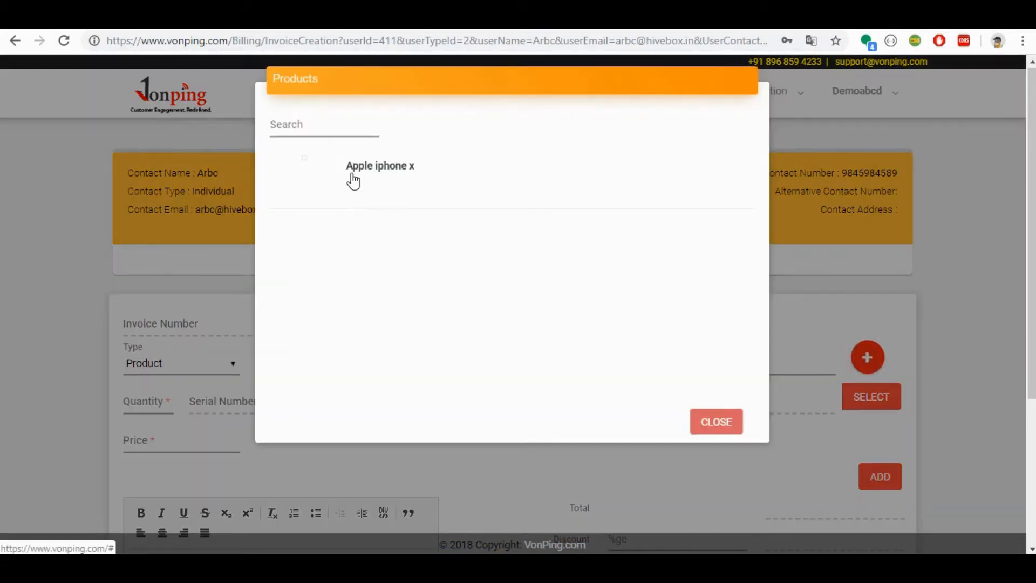
click(353, 173)
click(141, 405)
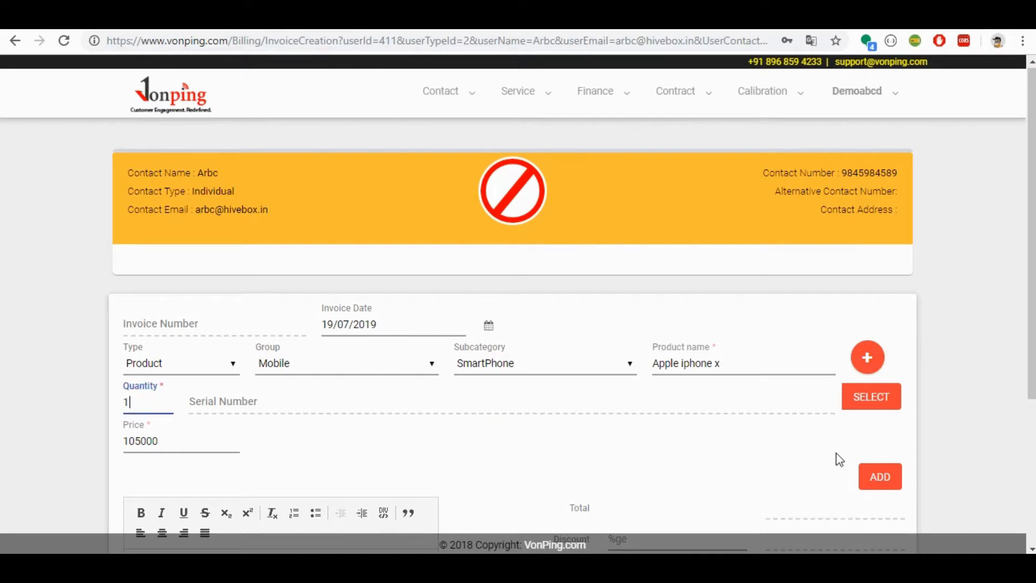
click(886, 479)
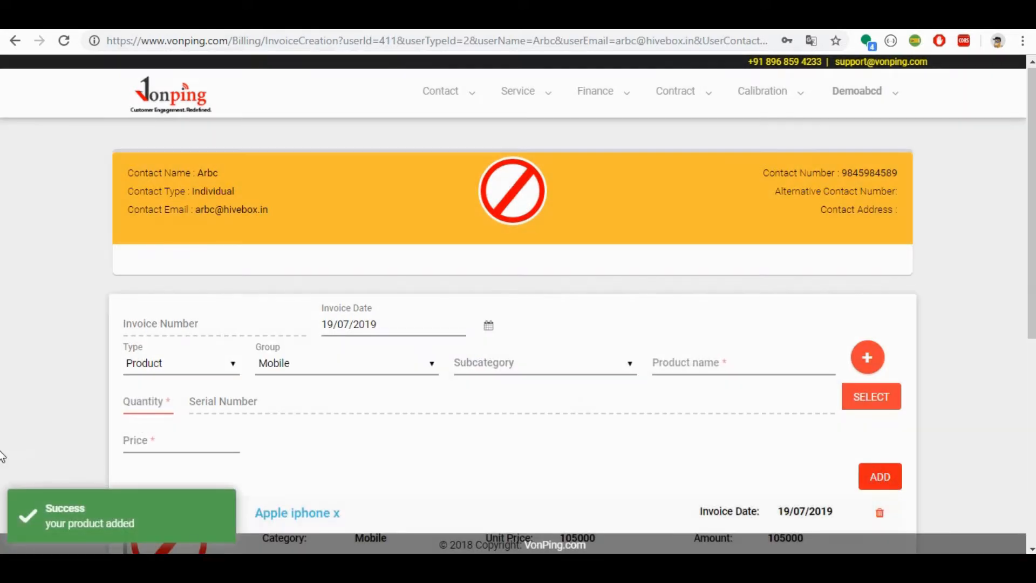
scroll(1, 456, down, 7)
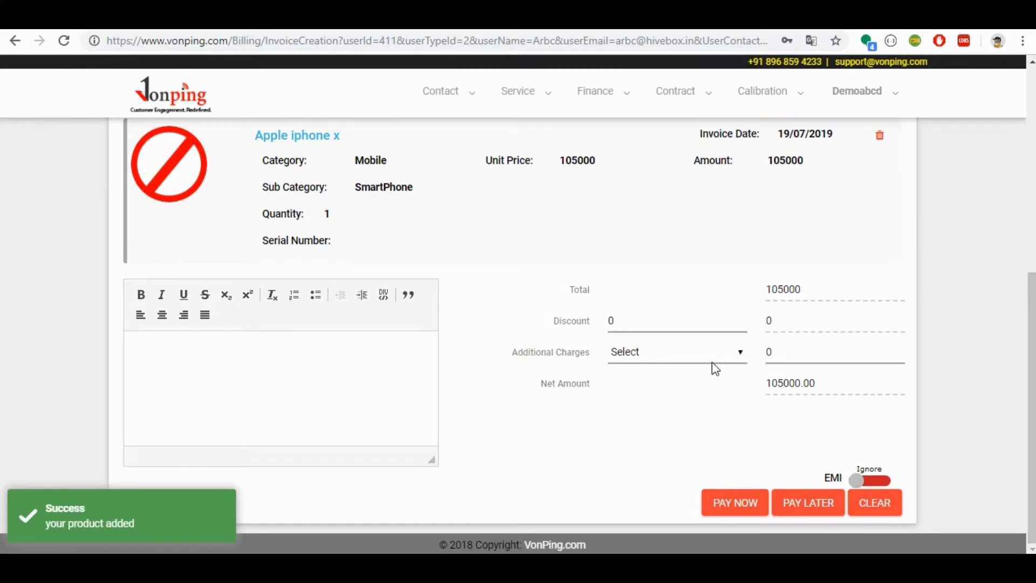
click(657, 357)
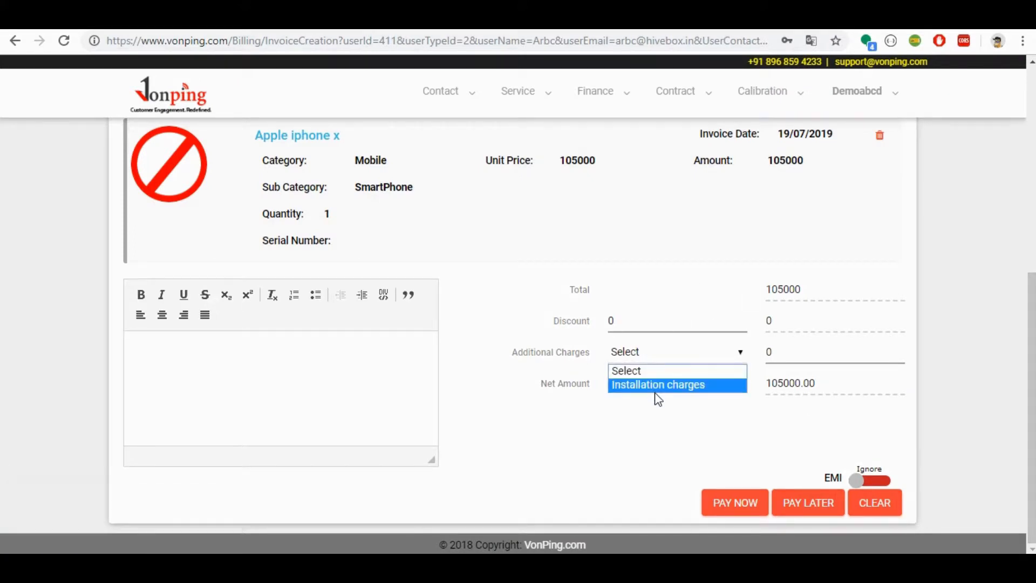
click(657, 386)
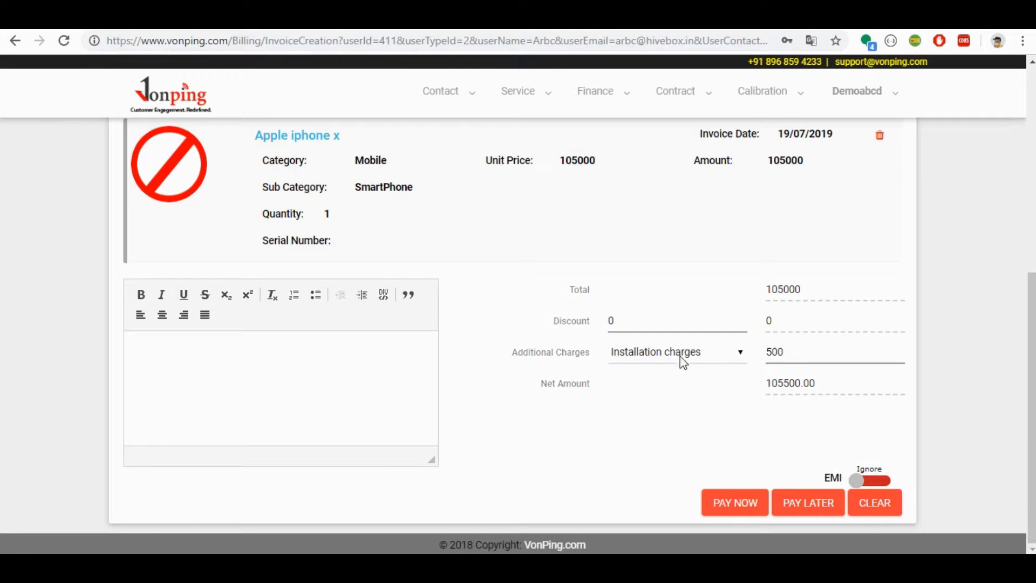
Step: Check the Additional Payment entries under the Company Category settings, and return to the invoice creation page
click(866, 96)
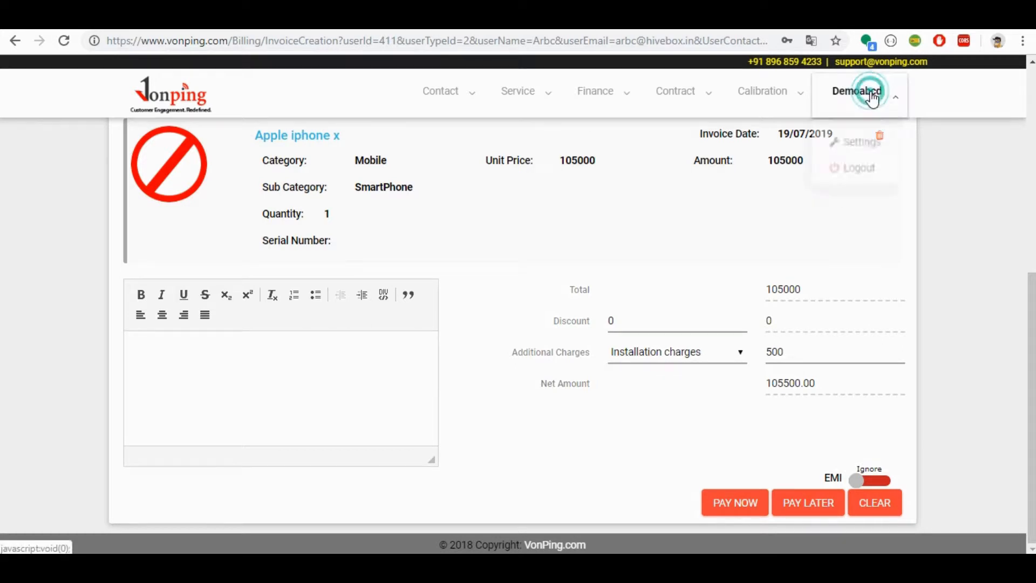
click(860, 143)
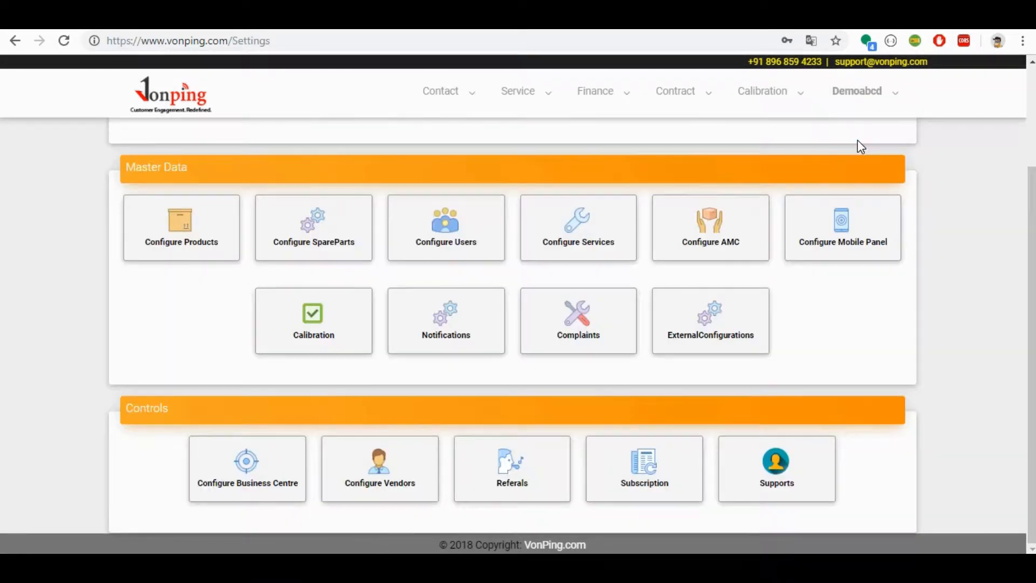
scroll(2, 108, up, 3)
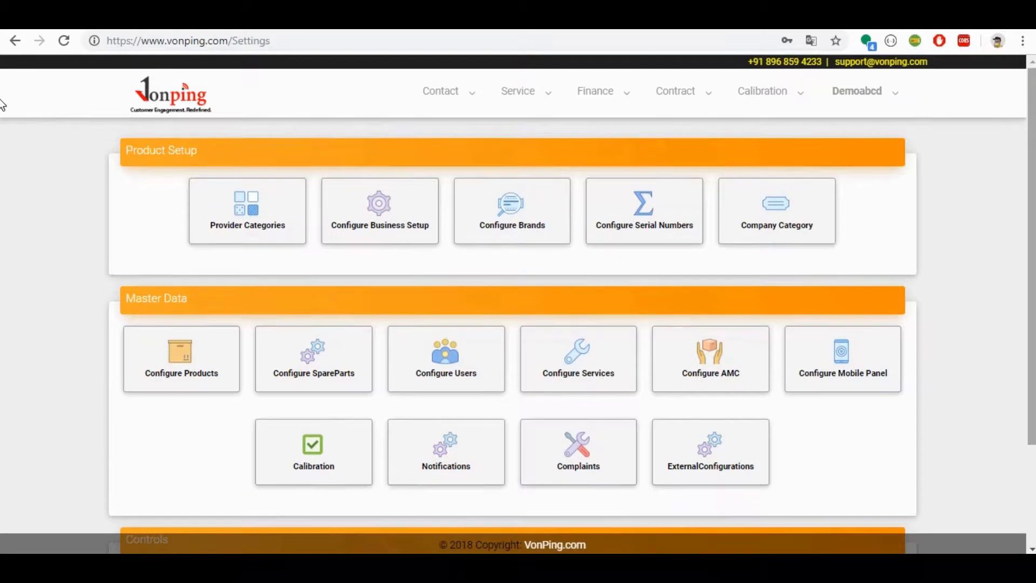
click(792, 216)
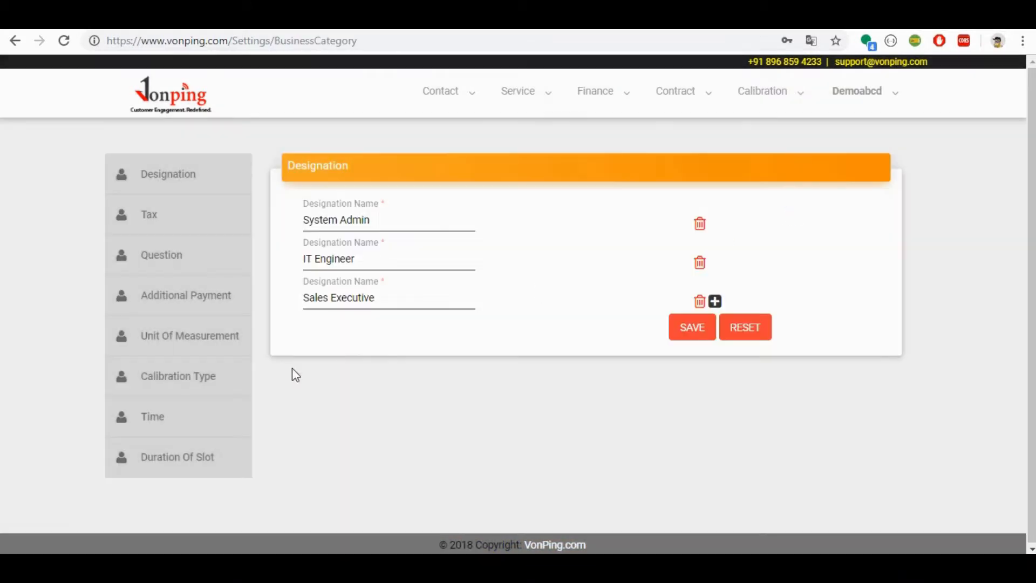
click(190, 310)
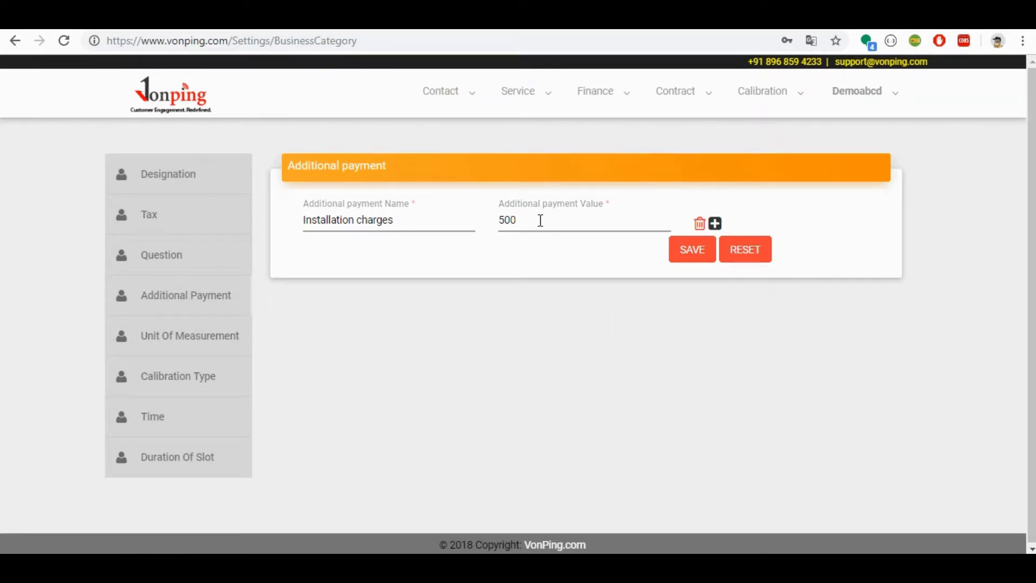
key(alt+Left)
key(alt+Left)
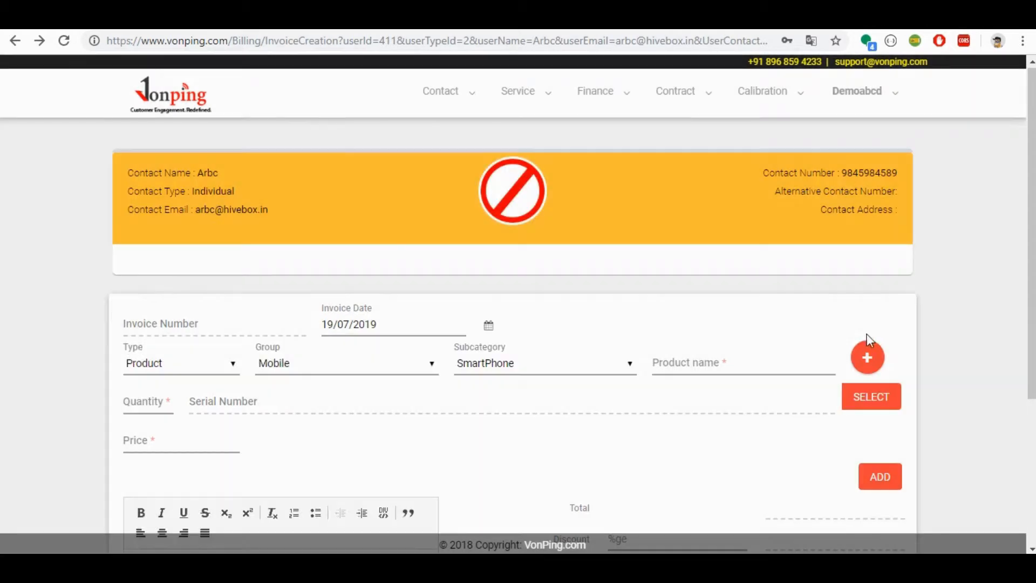
Step: Add Apple iphone x with quantity 1 to the blank invoice again and apply Installation charges as the additional charge
click(867, 351)
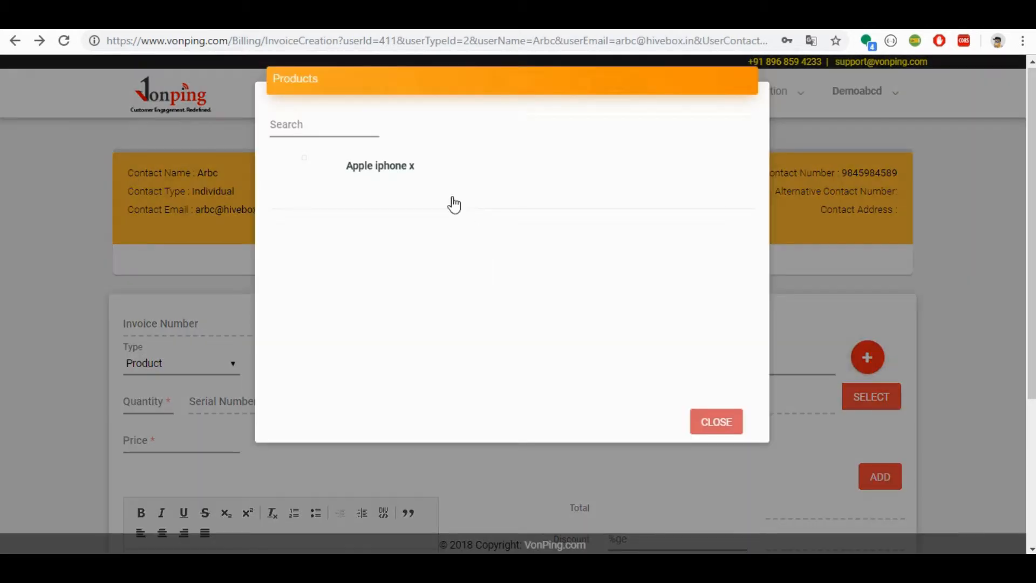
click(424, 170)
click(158, 397)
text(1)
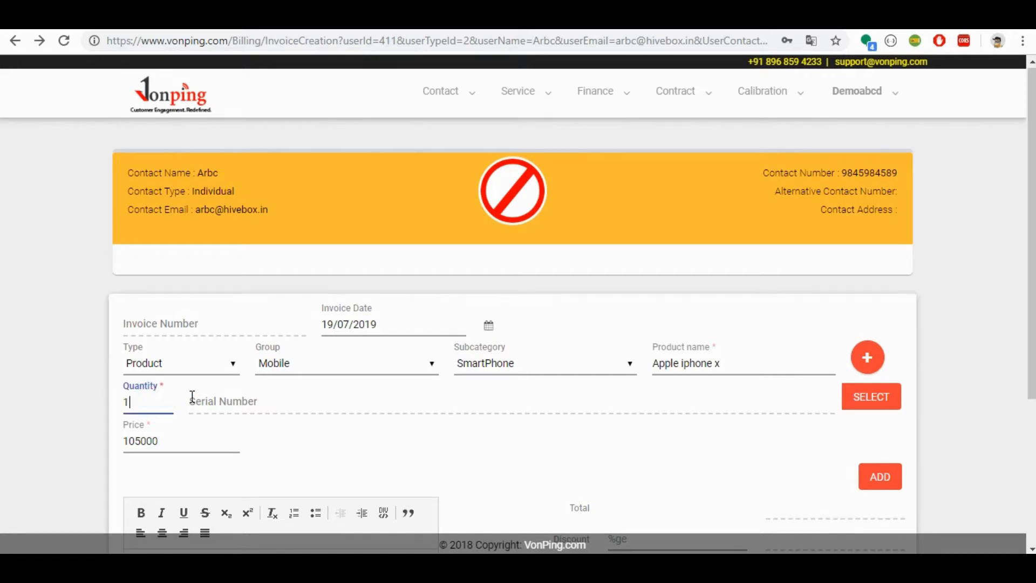
click(880, 477)
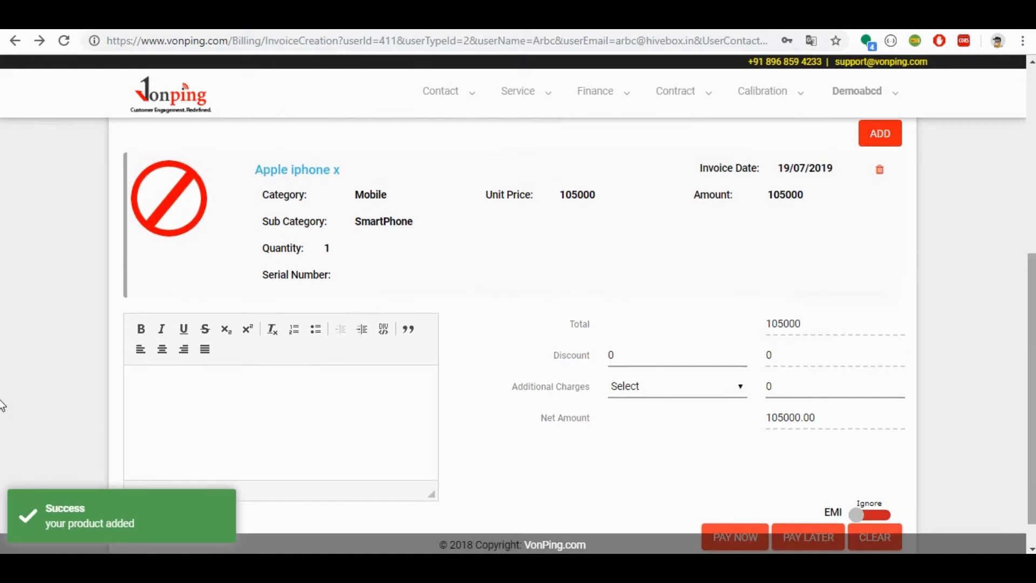
click(663, 386)
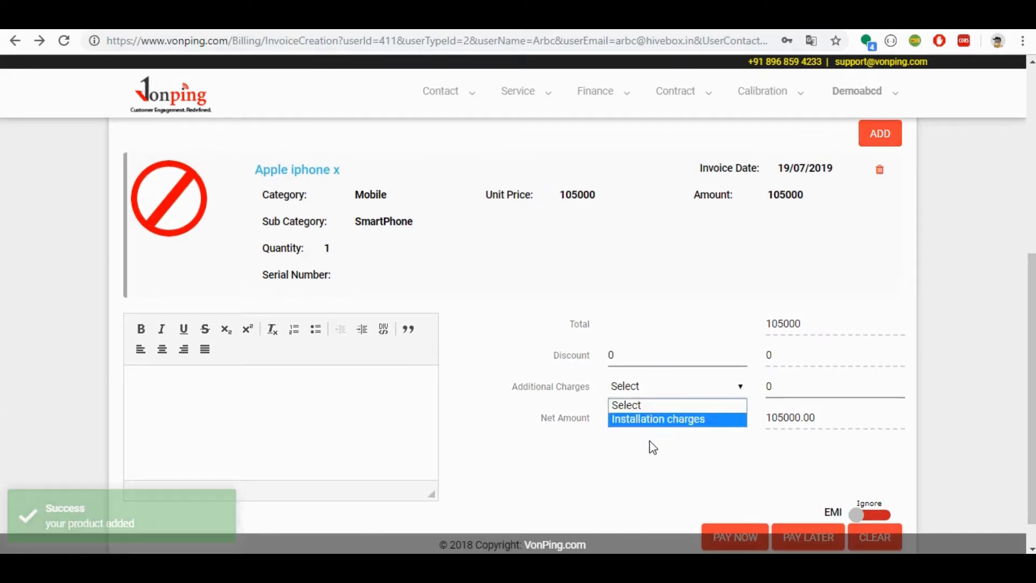
click(643, 423)
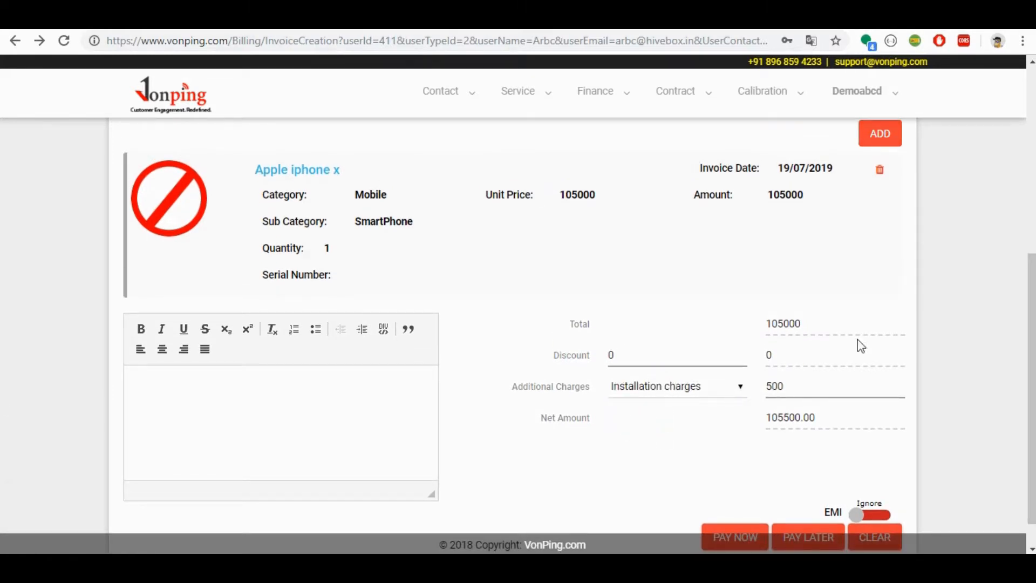
Step: Open the payment receipt for the invoice and set the payment mode to Cash
scroll(2, 378, down, 1)
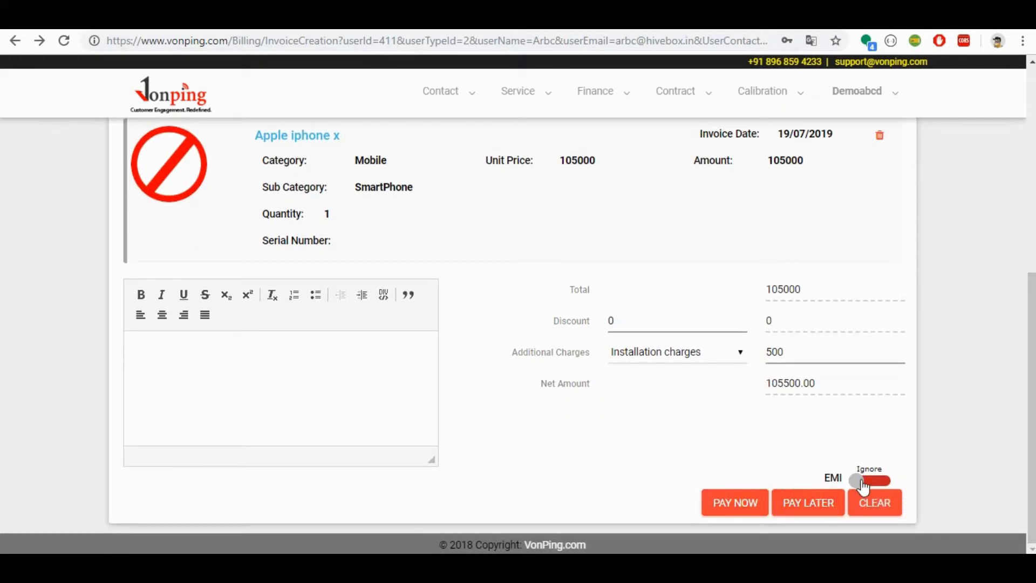
click(740, 502)
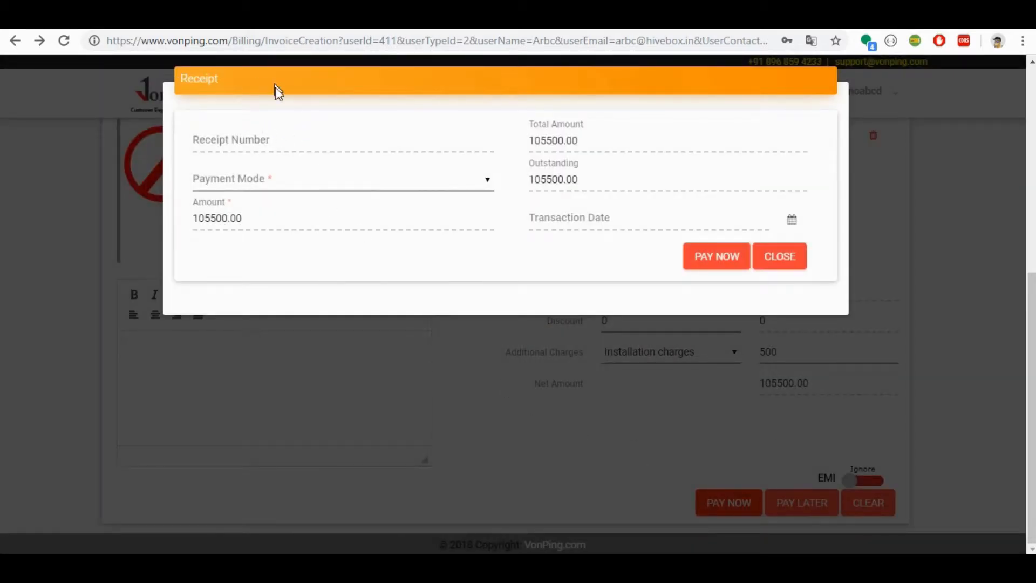
click(305, 180)
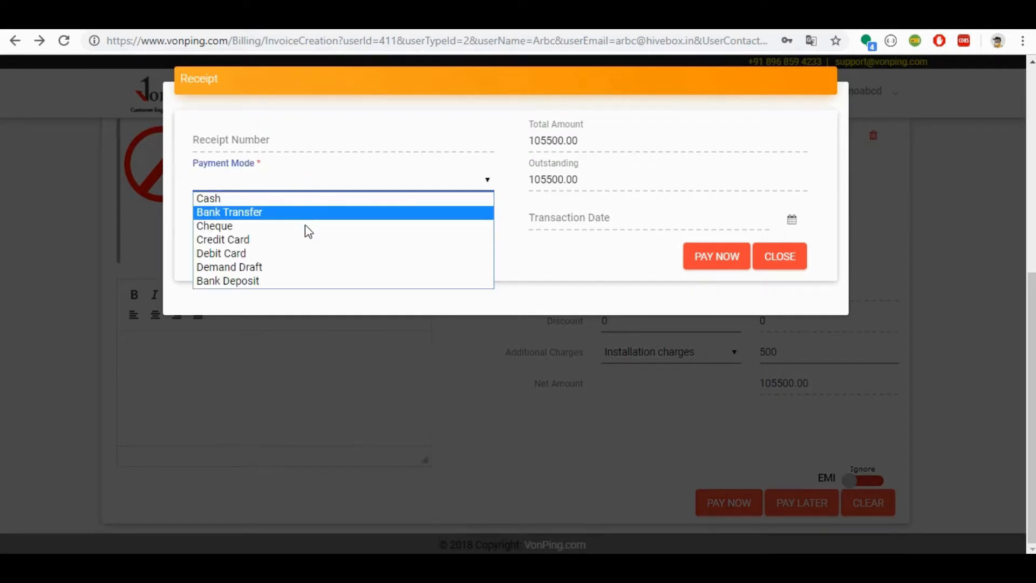
click(296, 198)
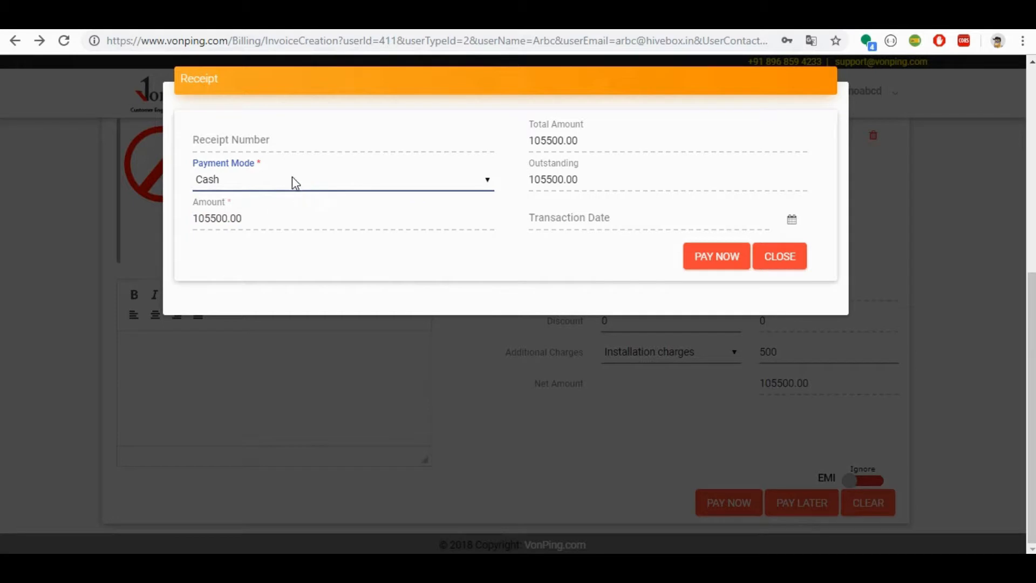
Step: Try the Bank Transfer, Cheque, Credit Card, Debit Card, Demand Draft and Bank Deposit payment modes on the receipt
click(294, 181)
click(291, 212)
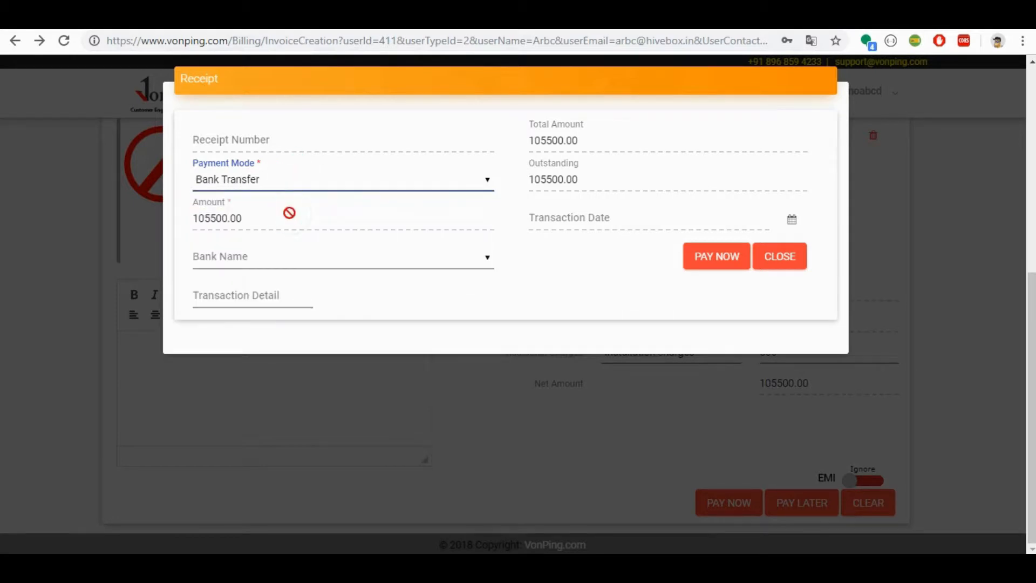
click(286, 188)
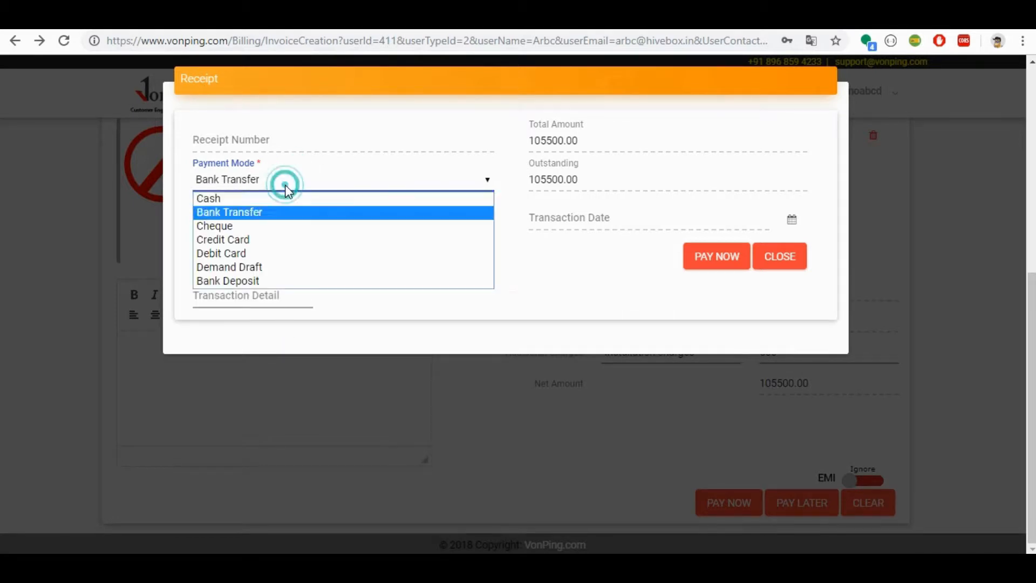
click(286, 230)
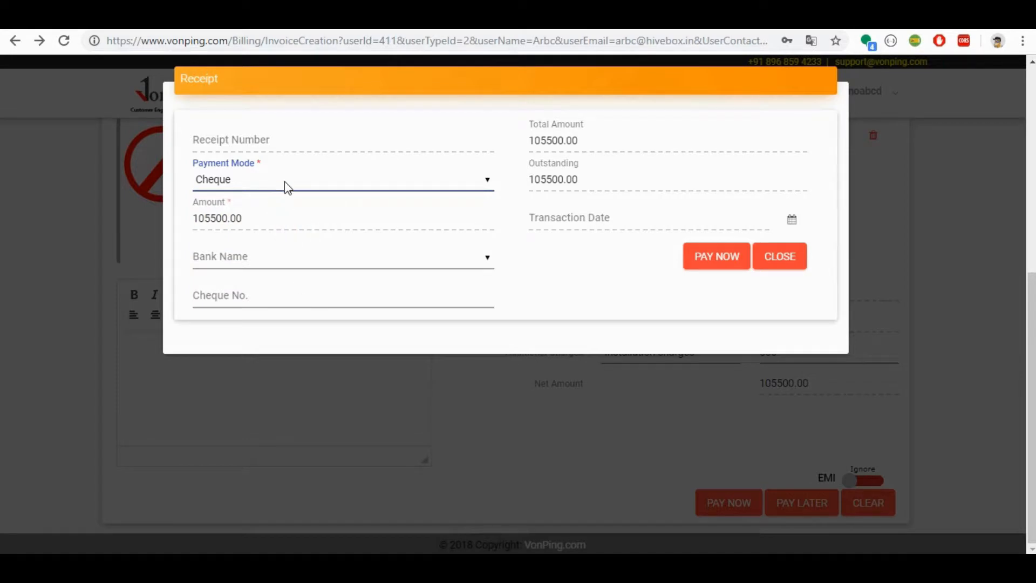
click(284, 180)
click(283, 243)
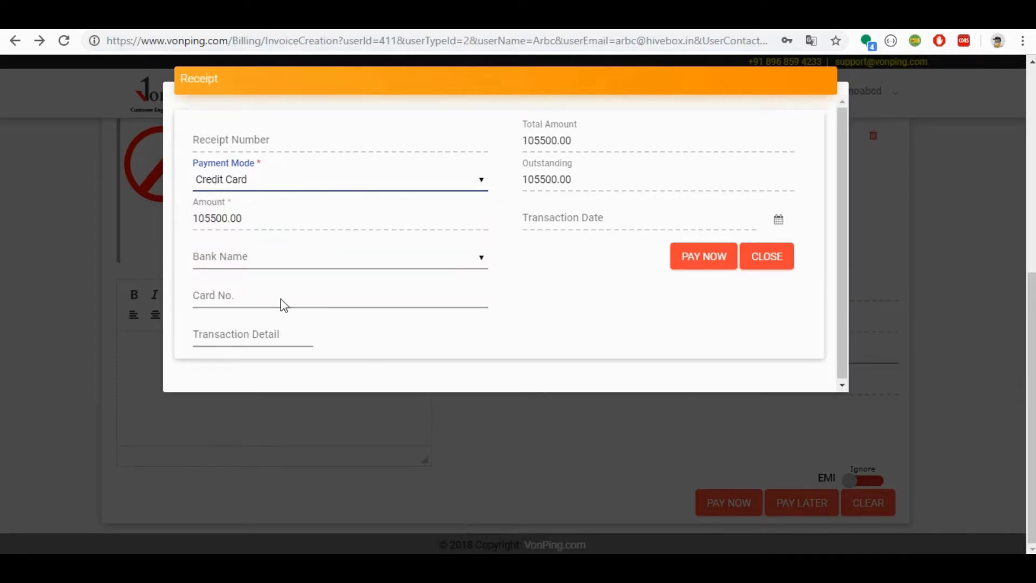
click(274, 183)
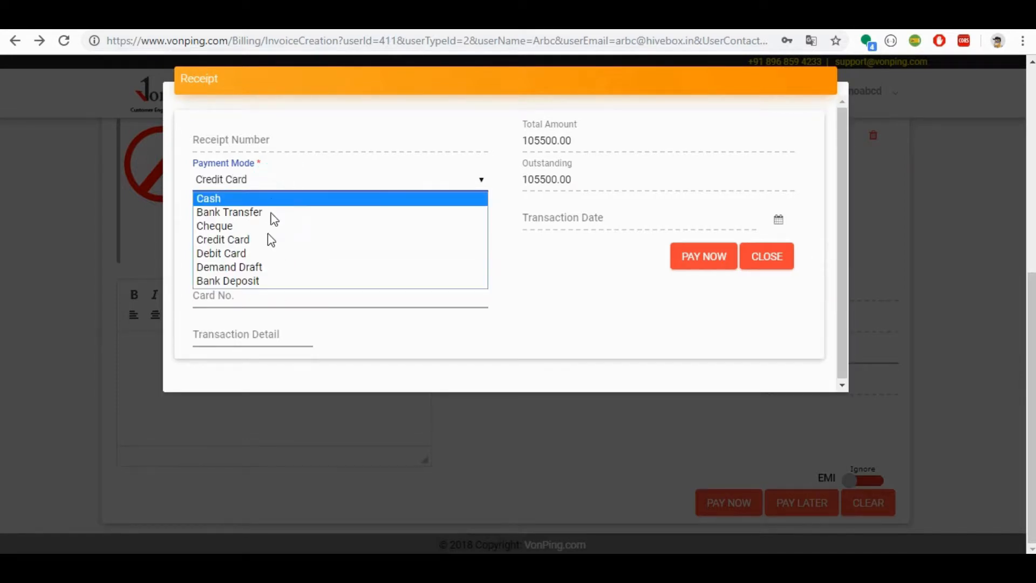
click(254, 254)
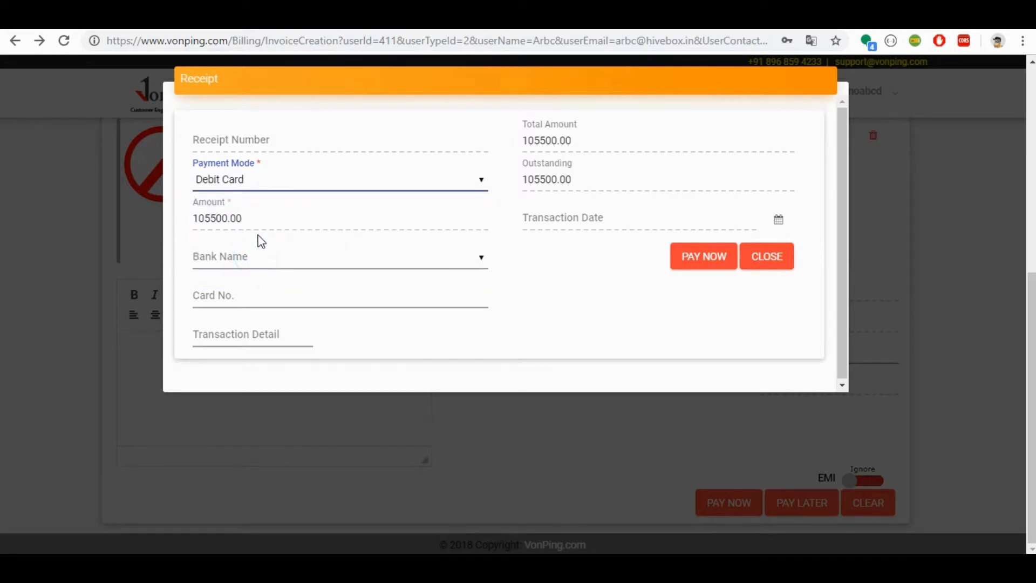
click(306, 186)
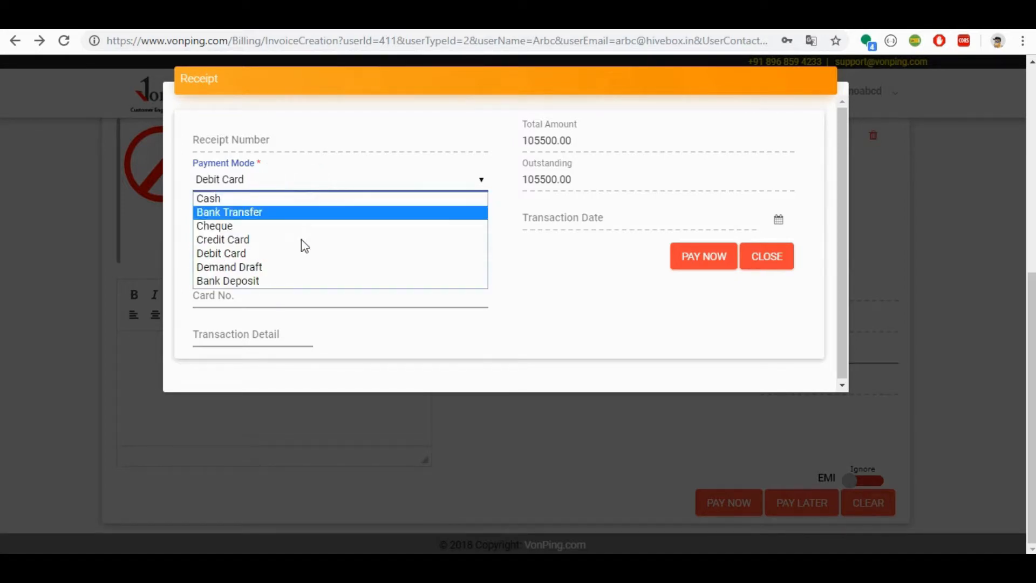
click(301, 267)
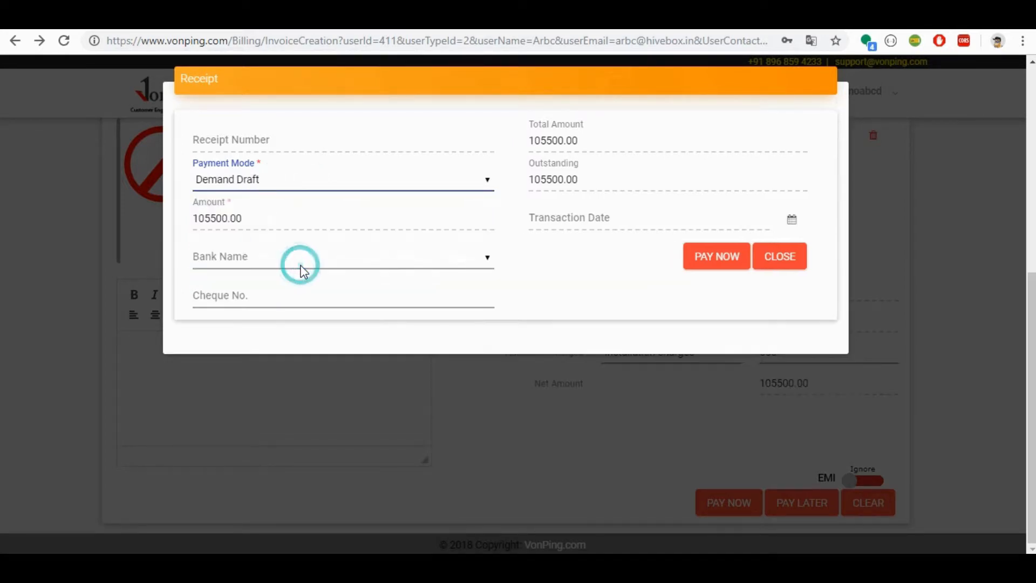
click(319, 186)
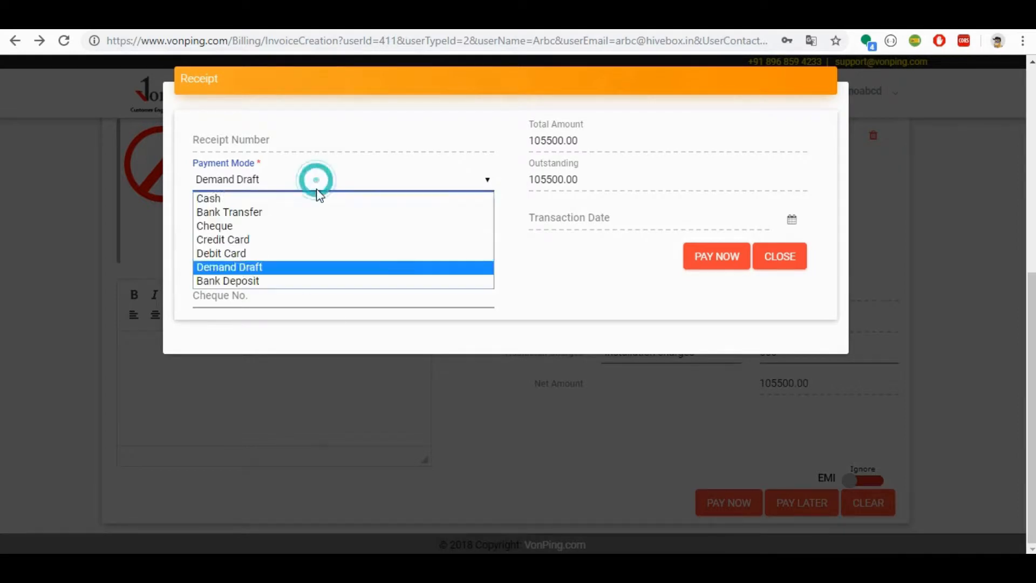
click(317, 281)
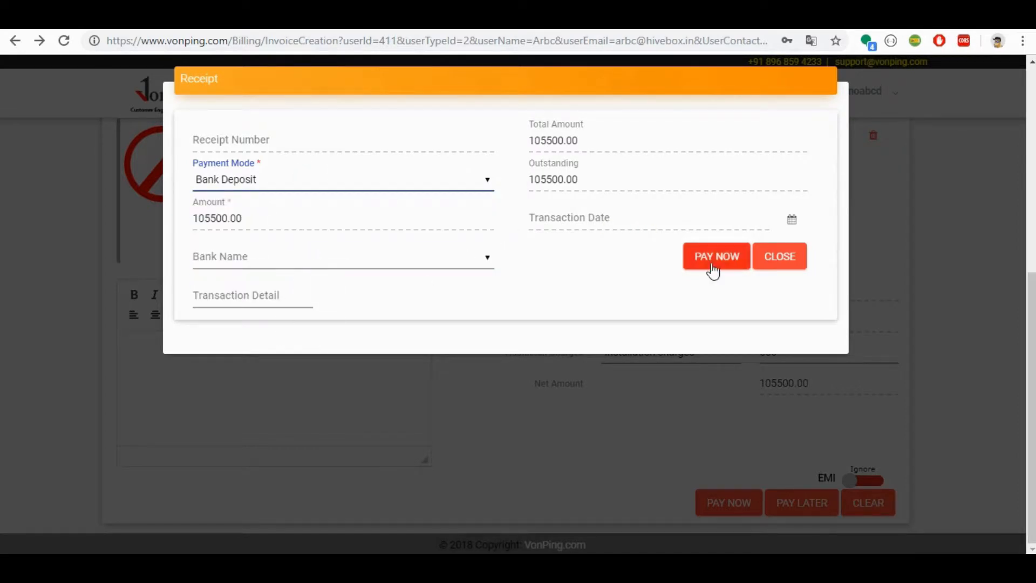
Step: Browse the available bank names for the Bank Deposit payment without choosing one
click(445, 268)
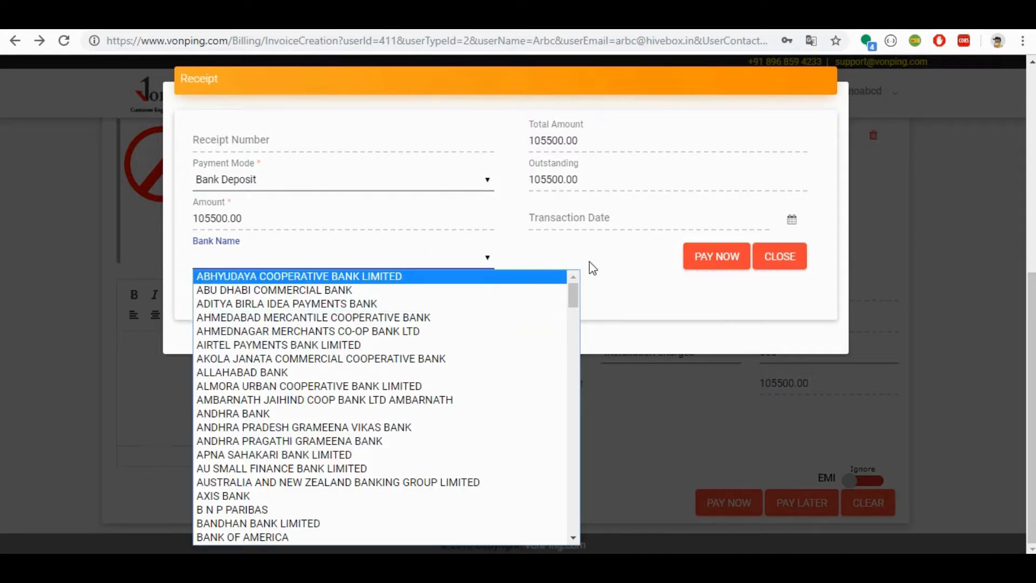
drag(575, 289, 575, 550)
click(613, 294)
Step: Set the receipt's payment mode to Cash and pay the invoice
click(386, 182)
click(386, 204)
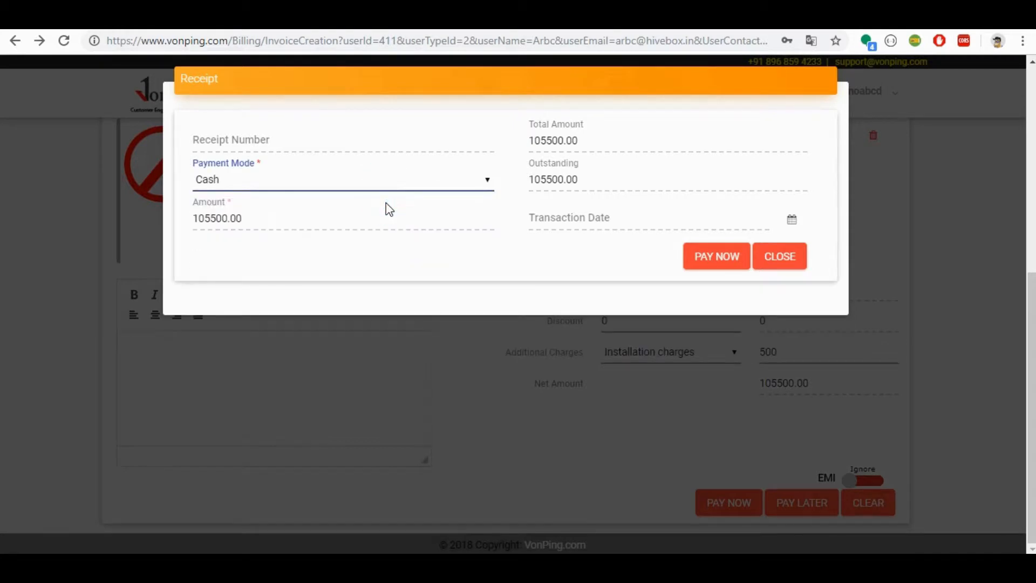
click(709, 258)
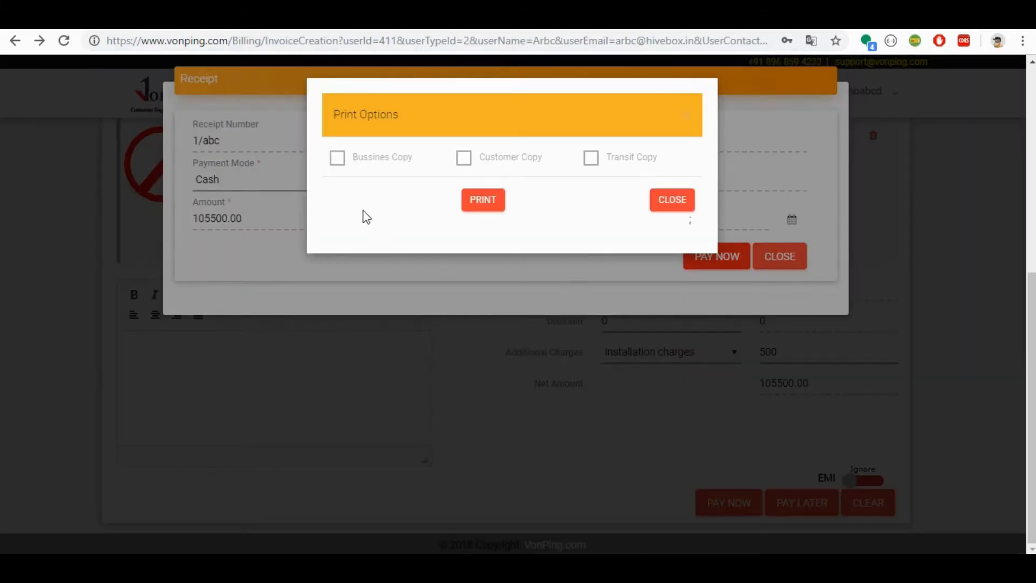
Step: Choose Bussines Copy and Customer Copy as the print options and print the invoice
click(337, 158)
click(463, 161)
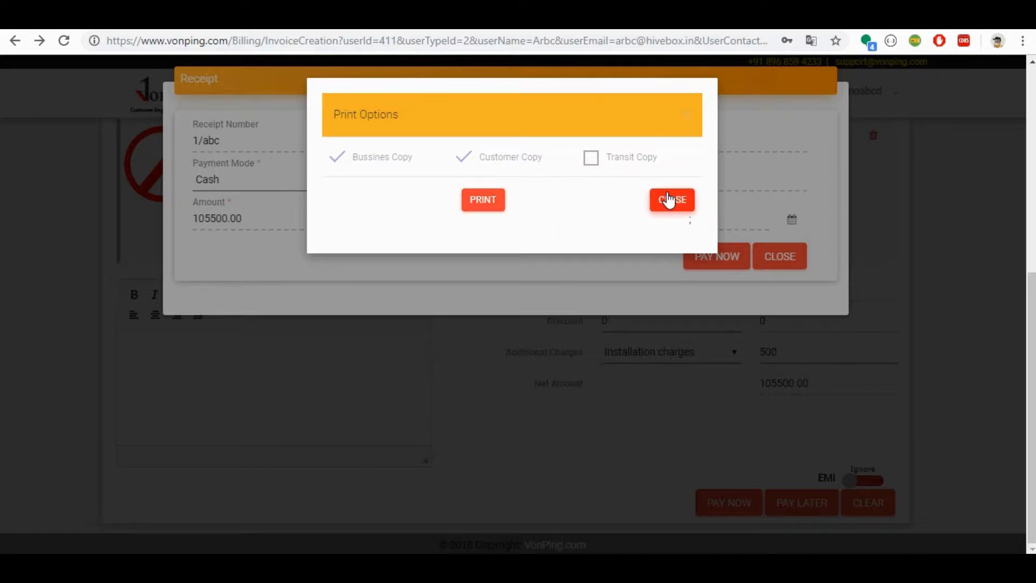
click(490, 200)
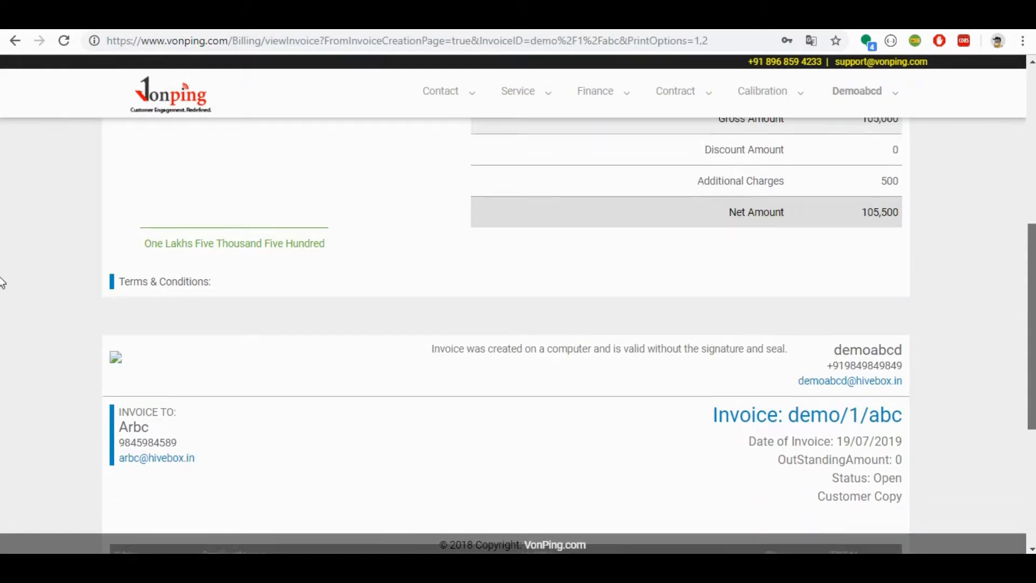
Step: Review the business and customer copies of the invoice in the print preview
drag(1032, 279, 1032, 111)
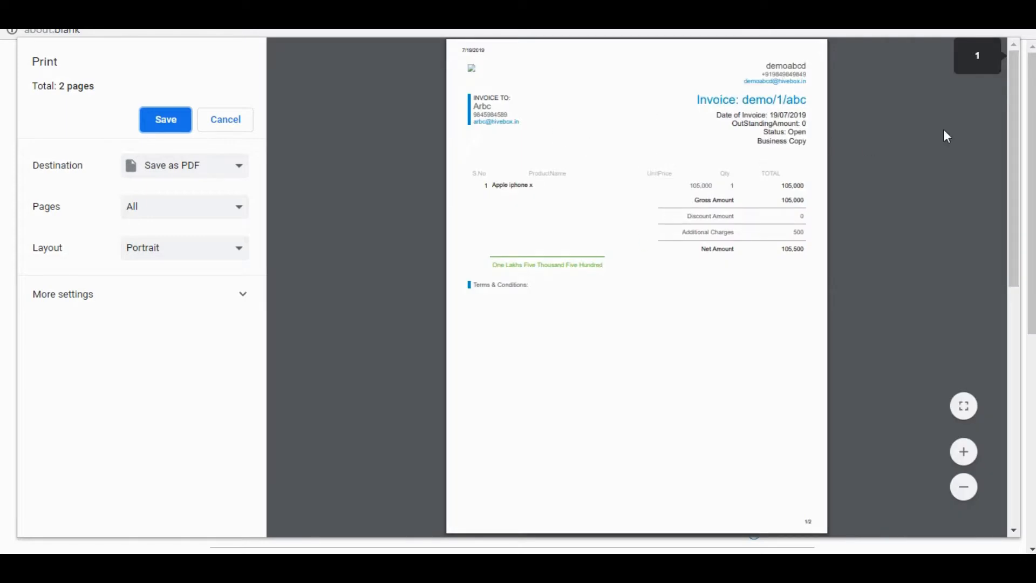
scroll(1013, 208, down, 5)
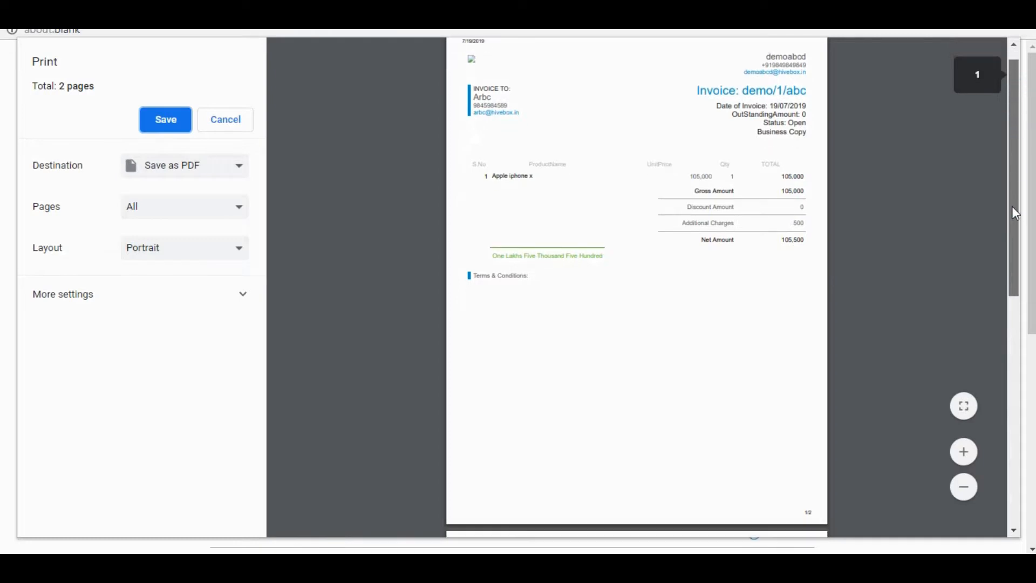
scroll(1009, 286, down, 3)
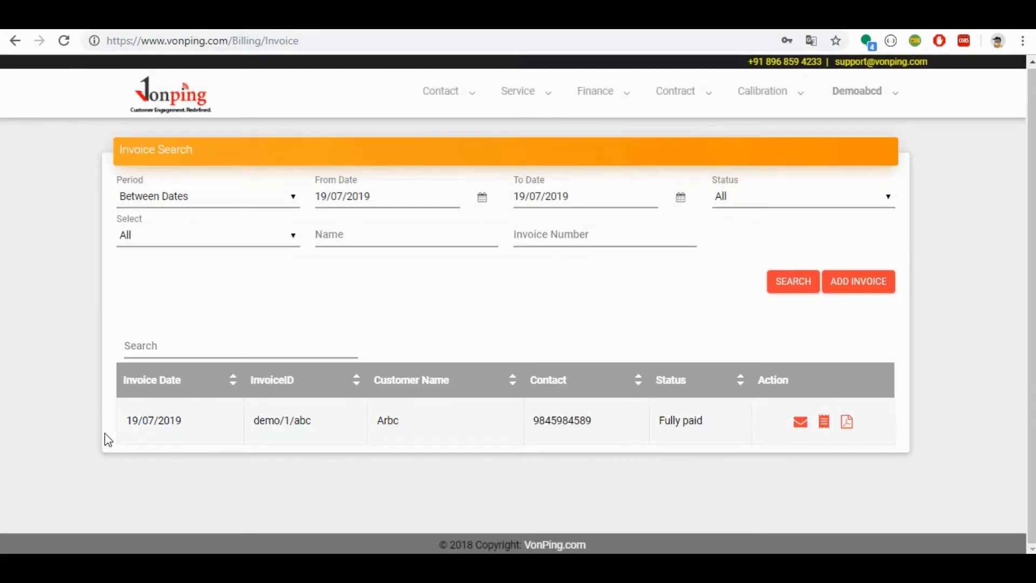
Step: Open the invoice dated 19/07/2019 from the invoice list and review its full contents
click(846, 430)
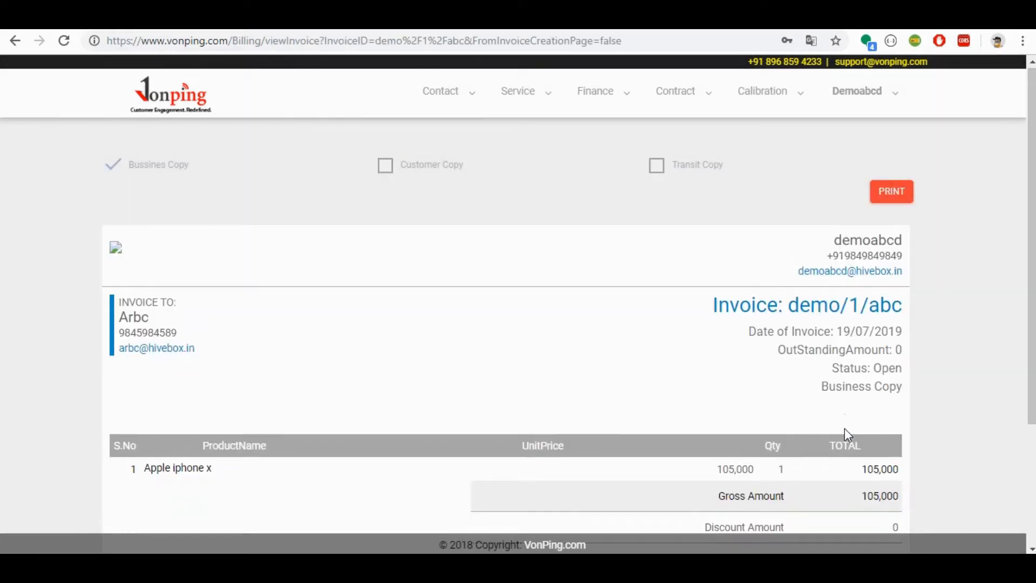
scroll(2, 324, down, 3)
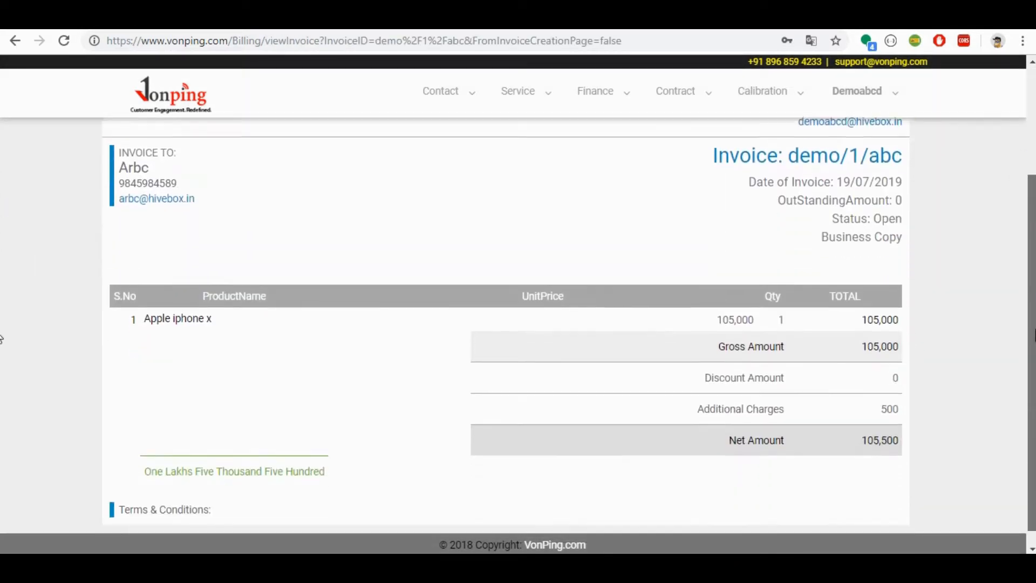
scroll(2, 356, up, 2)
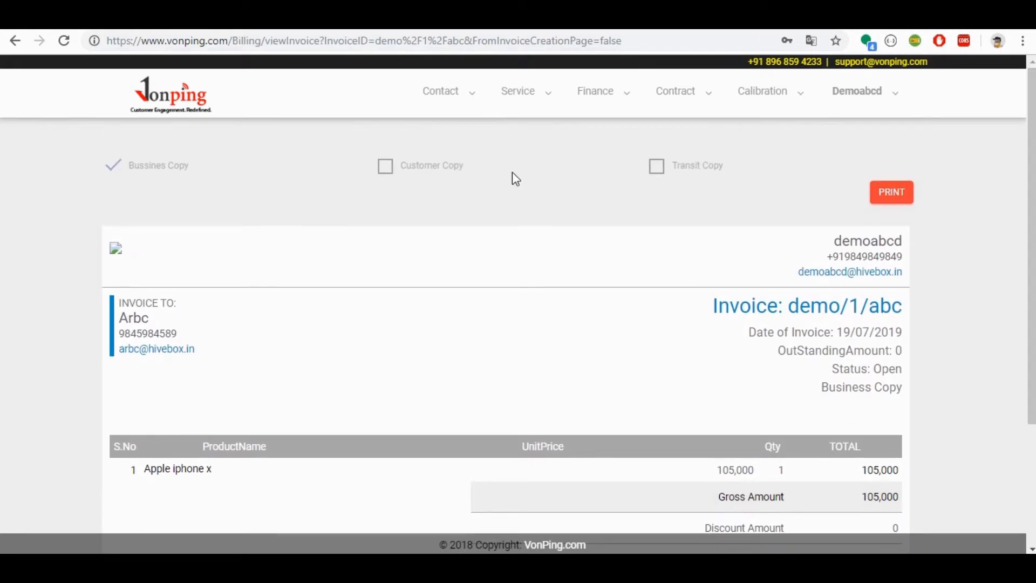
Step: Add Customer Copy and Transit Copy to the displayed invoice copies and look through them
click(407, 172)
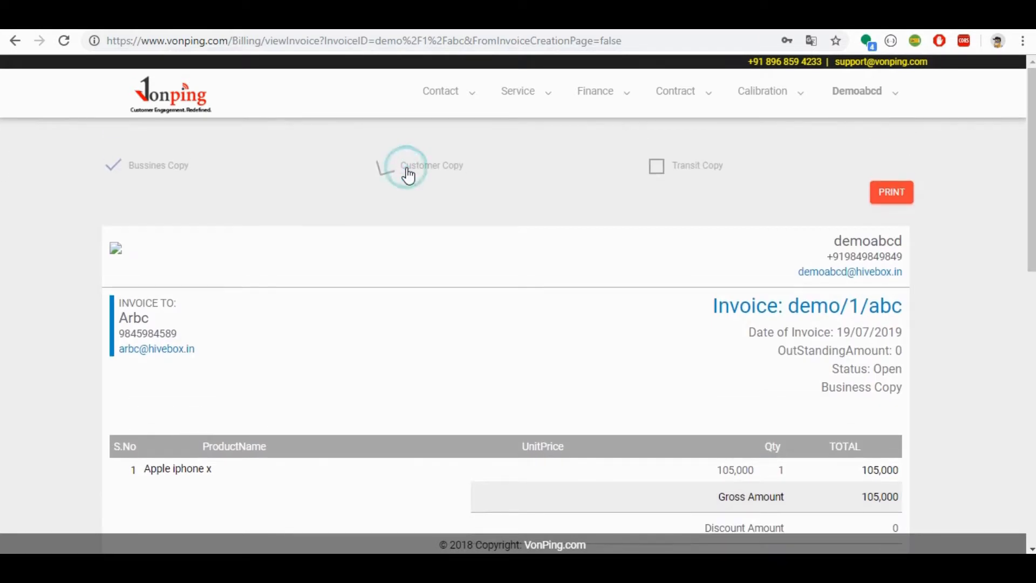
click(671, 171)
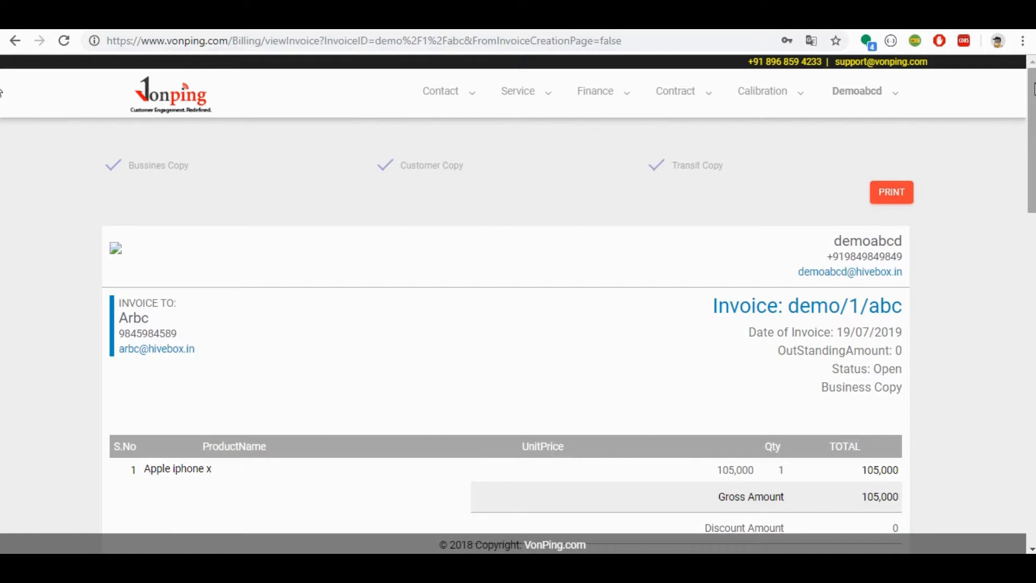
drag(1032, 96, 1034, 343)
scroll(2, 364, up, 15)
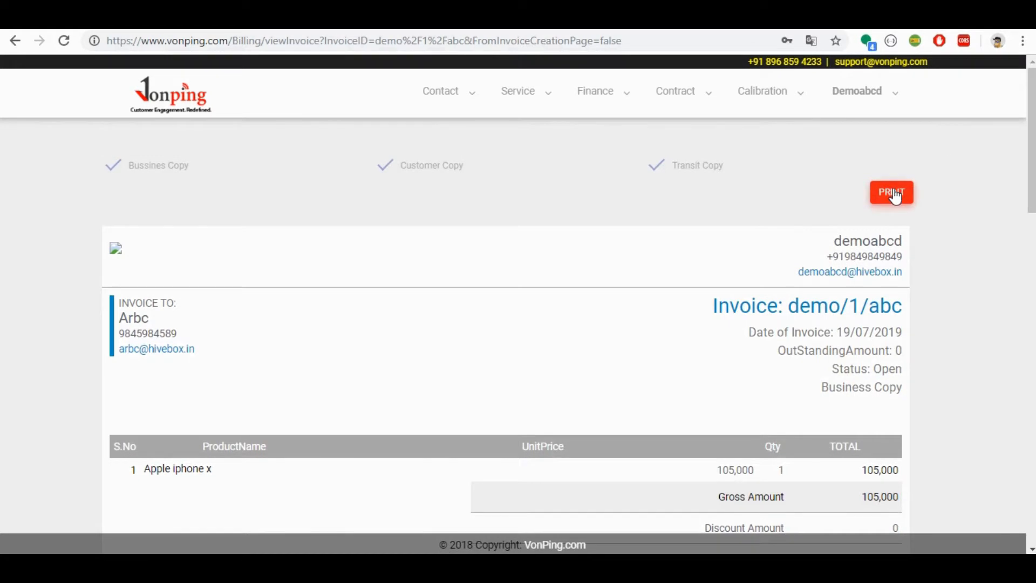
Step: Open the print preview of the invoice, review the business, customer and transit copies, and close the preview window
click(872, 195)
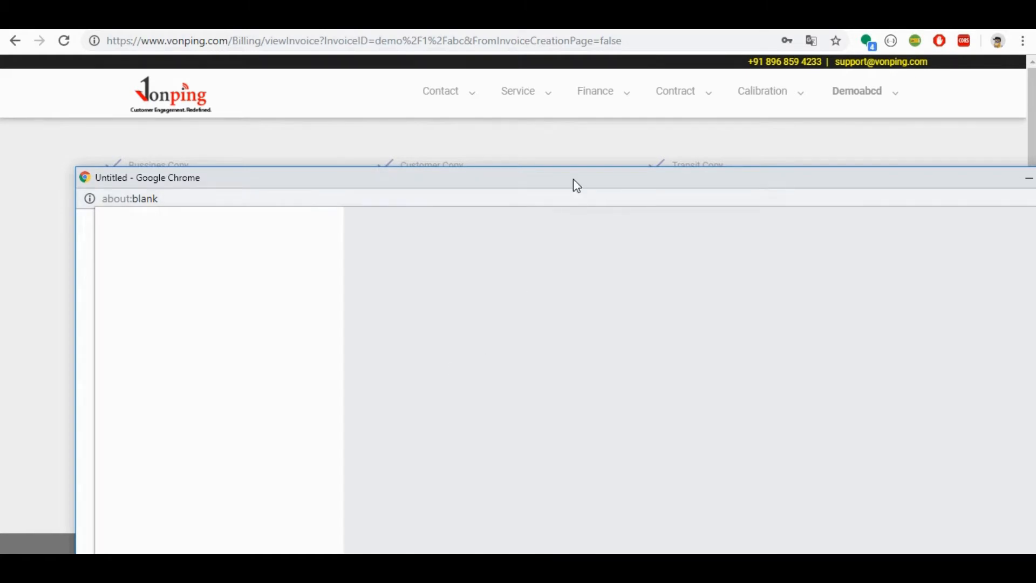
drag(573, 180, 506, 52)
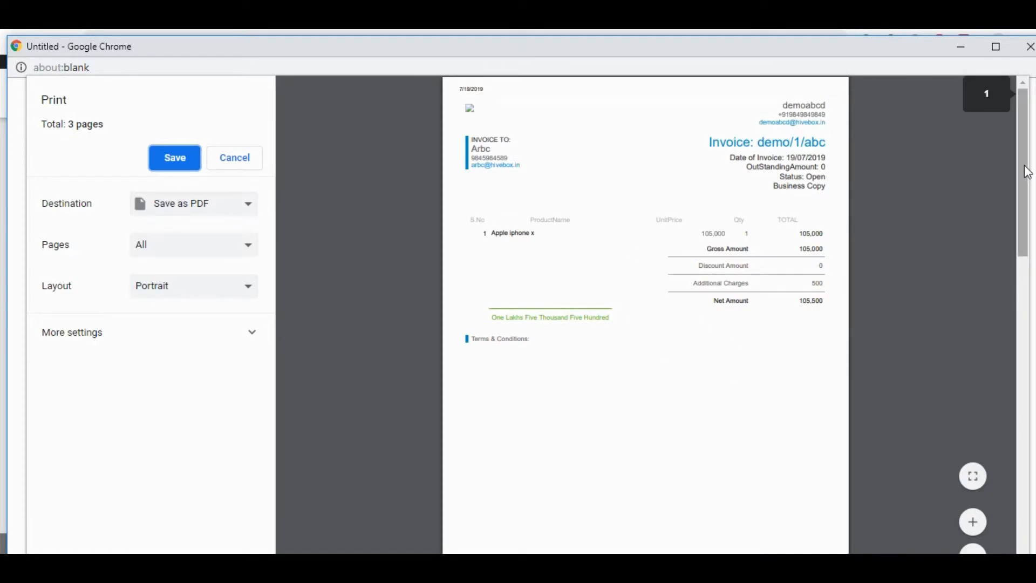
scroll(1019, 161, down, 10)
scroll(646, 313, down, 8)
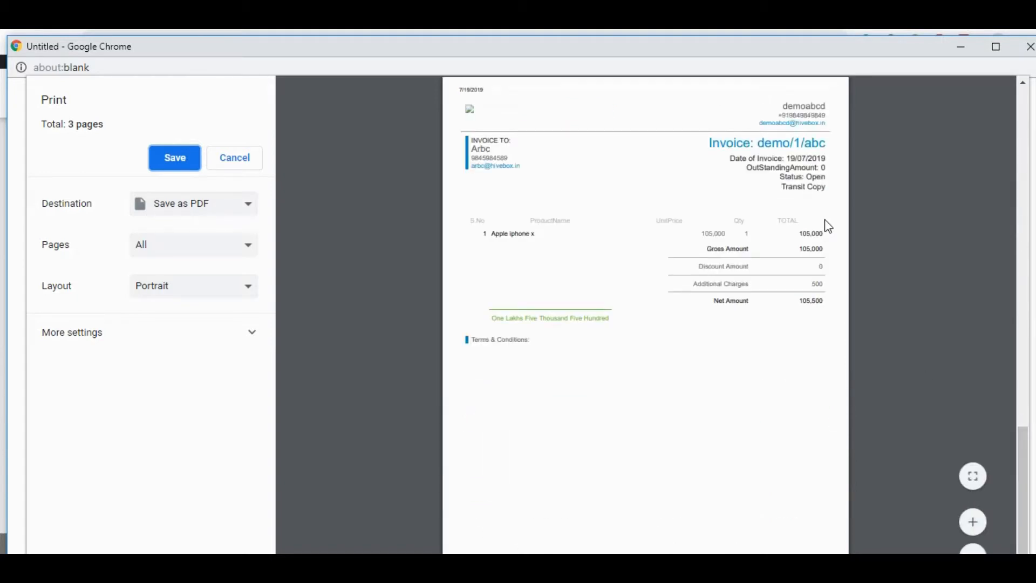
click(1030, 49)
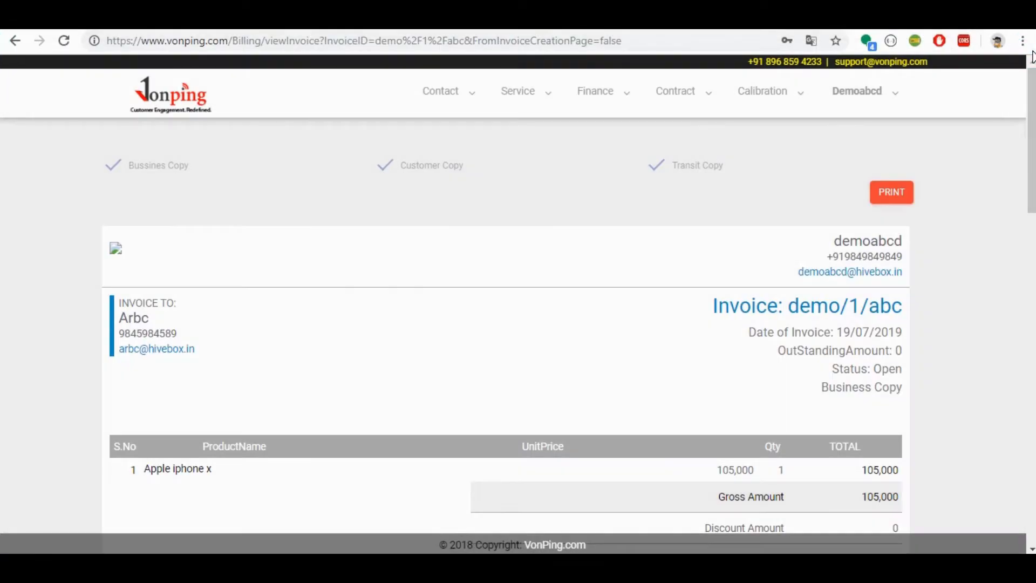
Step: Return to the invoice list, and open the customer contacts list
key(alt+Left)
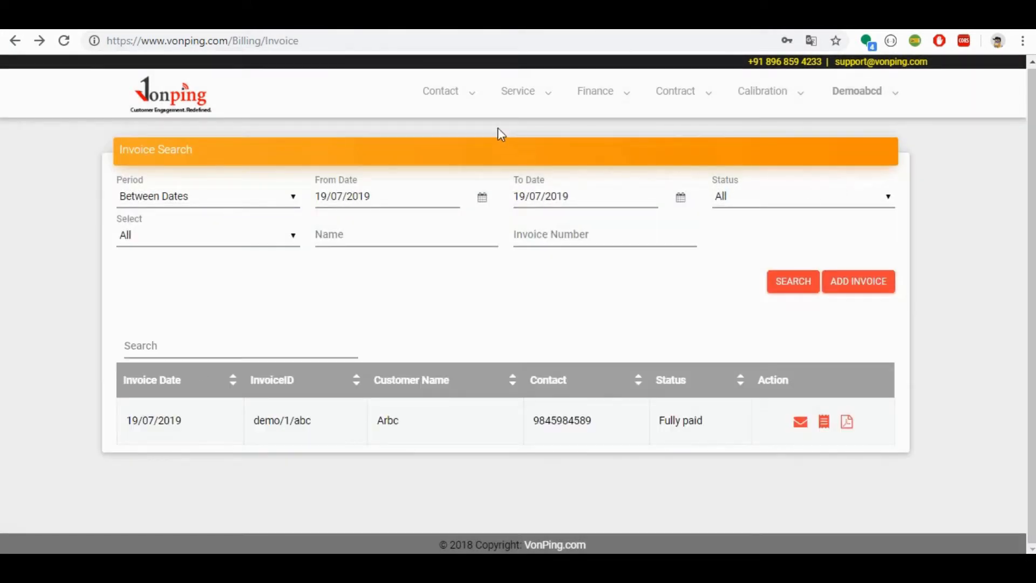
click(448, 99)
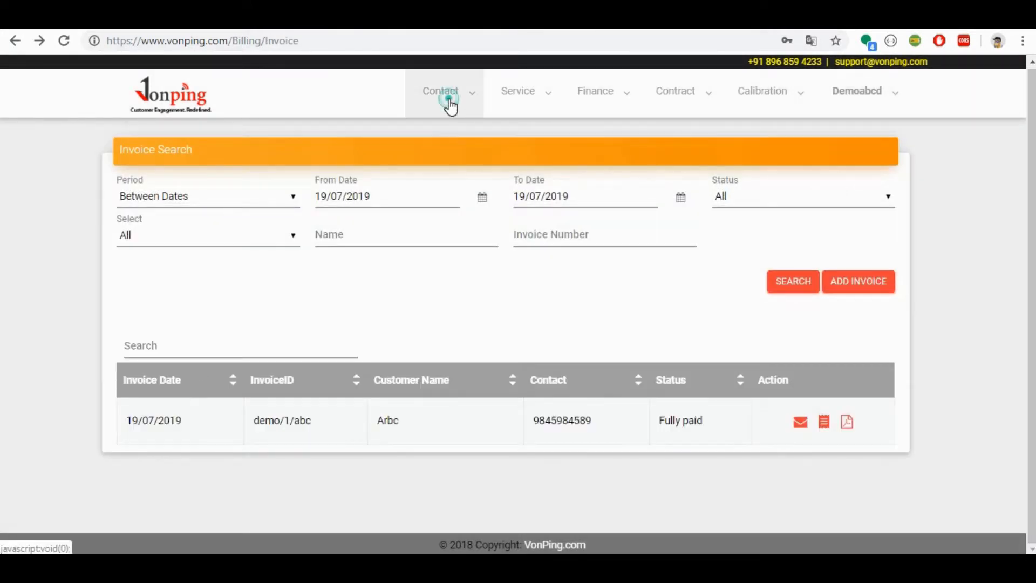
click(445, 141)
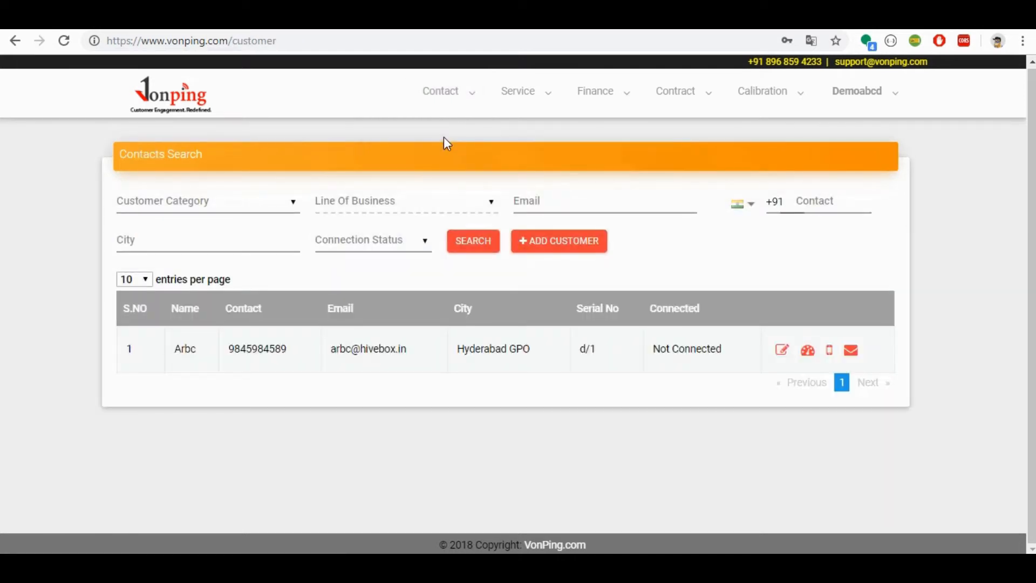
Step: Open the customer's contact dashboard, view the invoice for the purchased Apple iphone x, and return to the dashboard
click(808, 351)
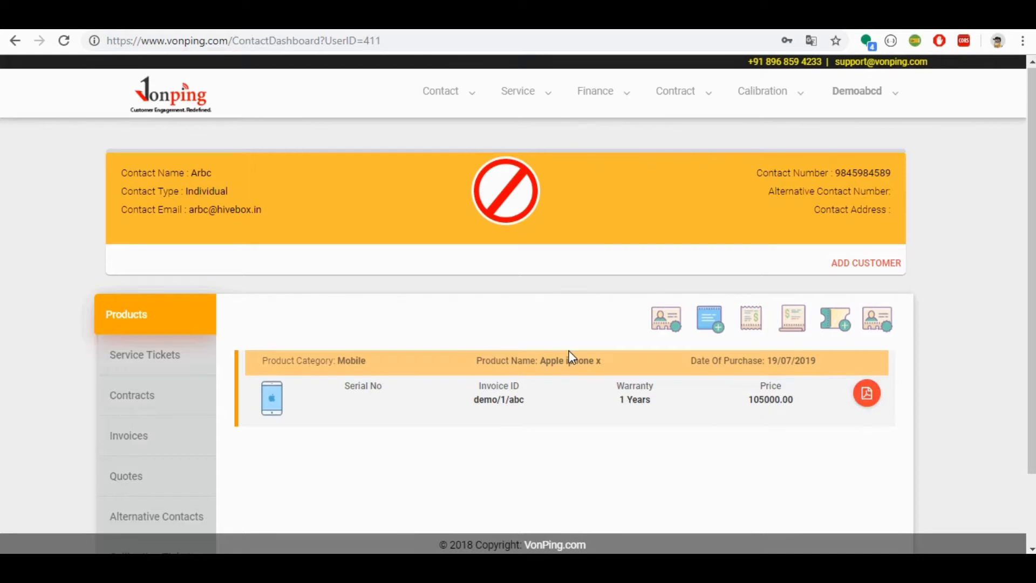
click(867, 395)
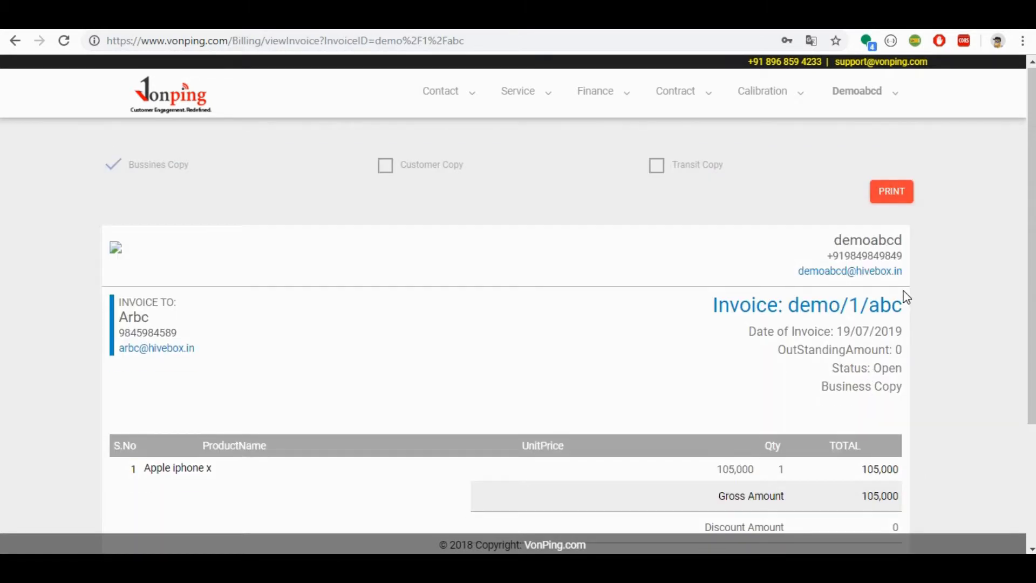
key(alt+Left)
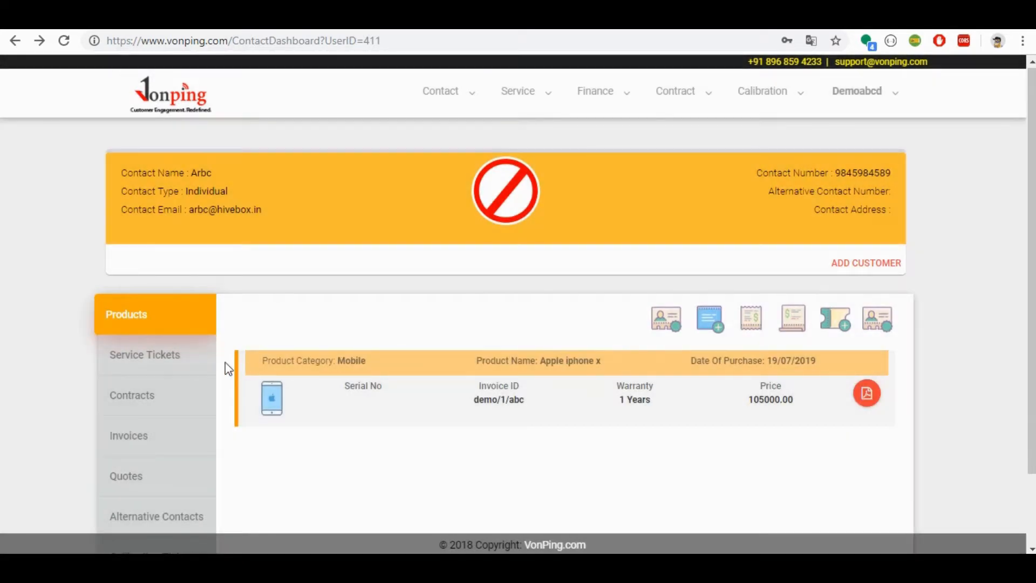
Step: Create a quote for the customer with one Apple iphone x at a price of 105000
click(797, 327)
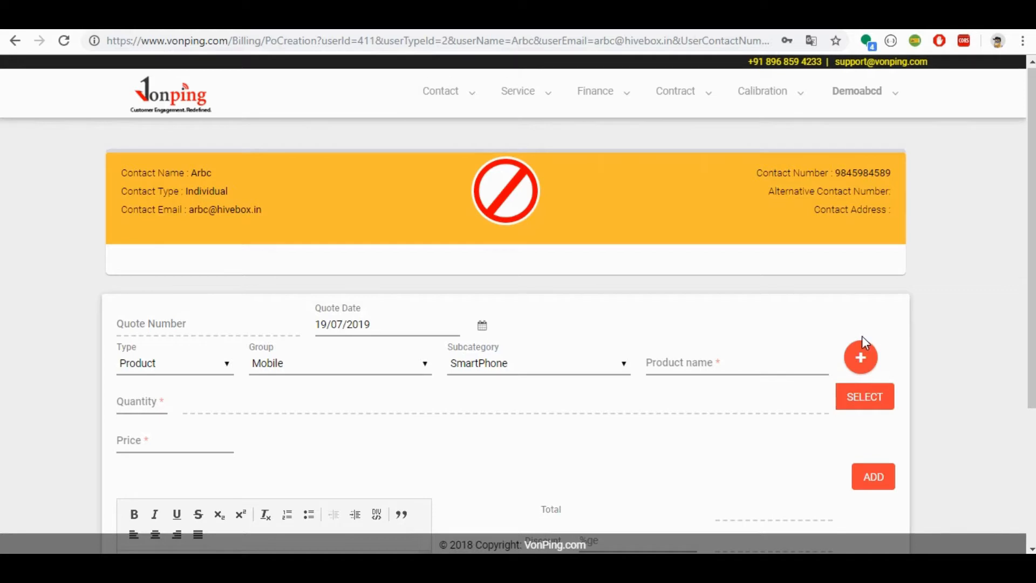
click(864, 358)
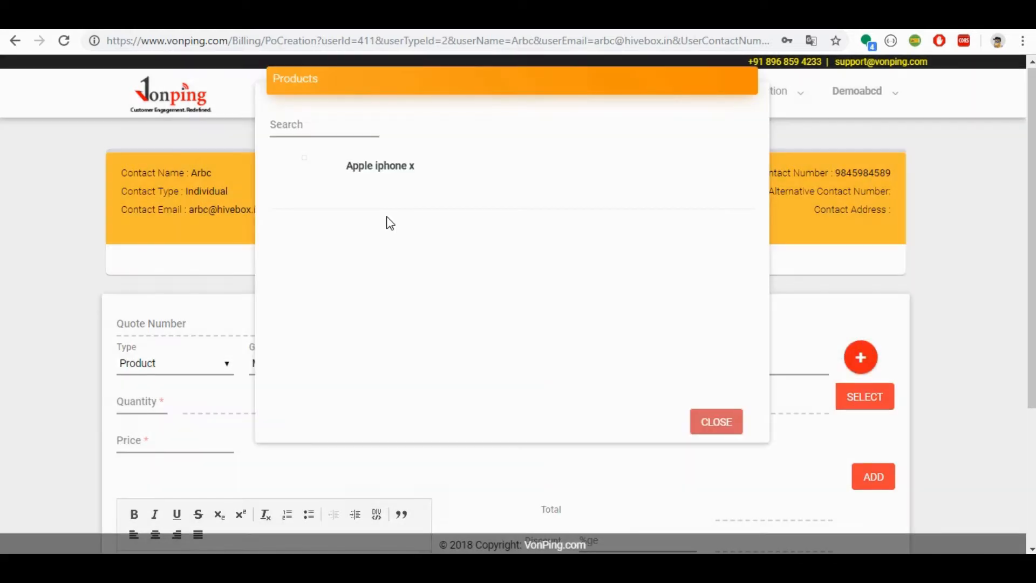
click(345, 172)
click(132, 395)
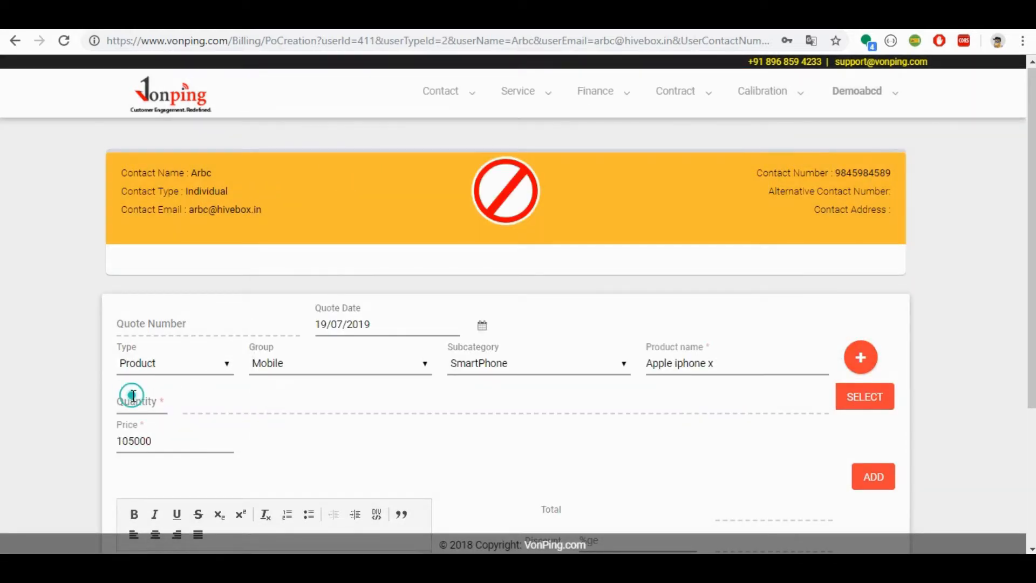
click(879, 477)
scroll(1027, 496, down, 6)
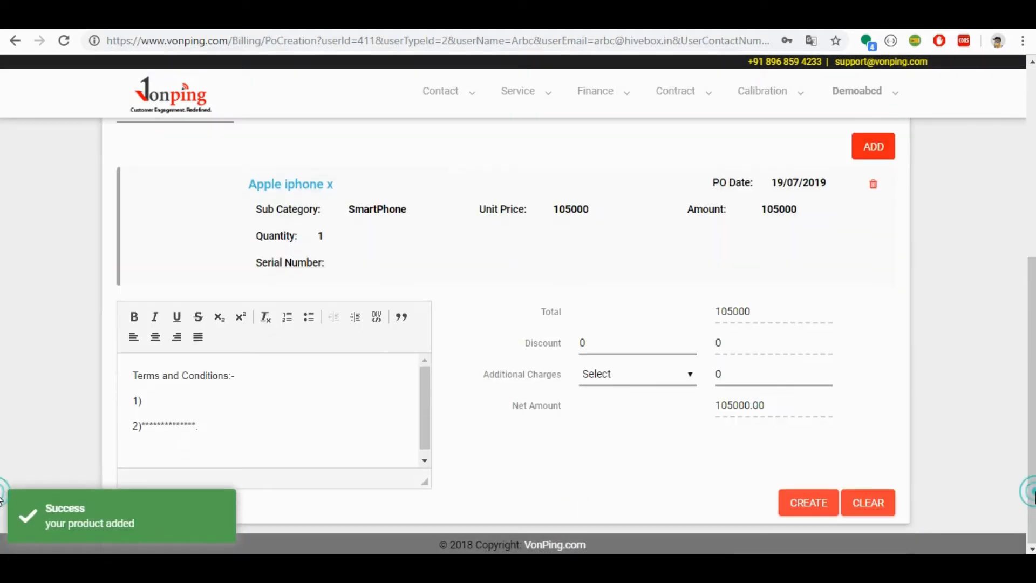
click(814, 504)
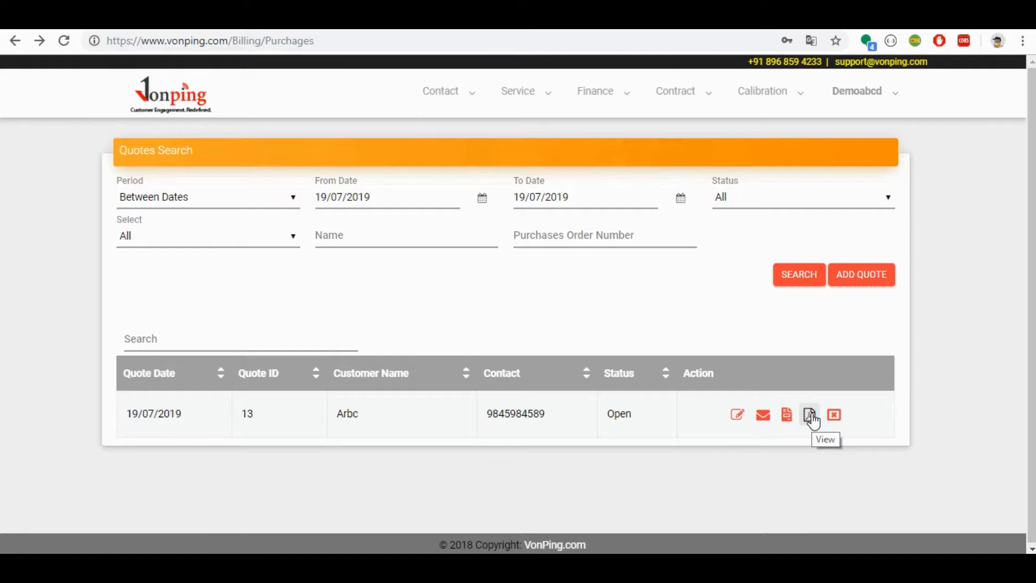
Step: Return to the customer's dashboard through the contacts list and start a service ticket for the Apple iphone x
click(455, 95)
click(443, 135)
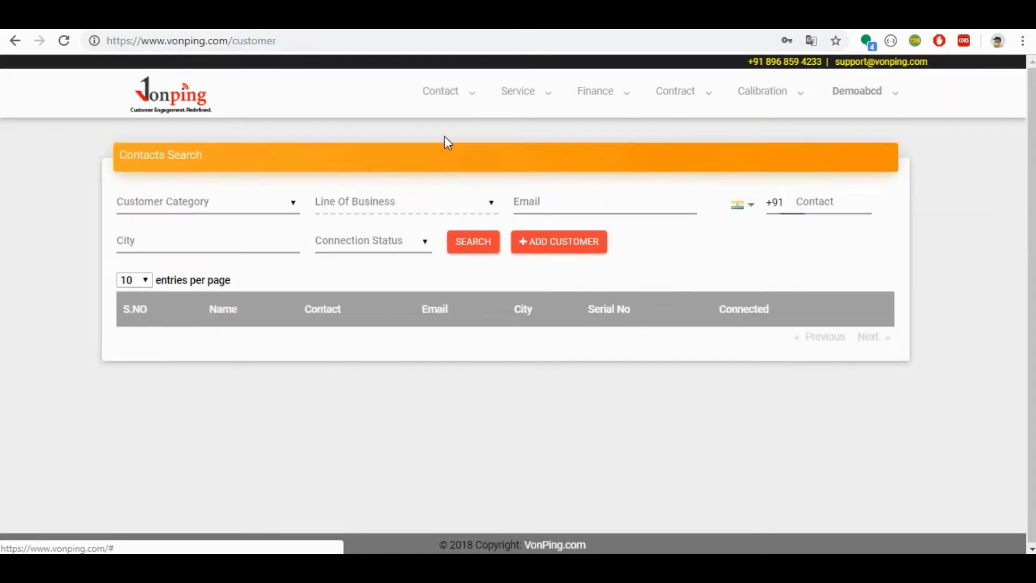
click(808, 351)
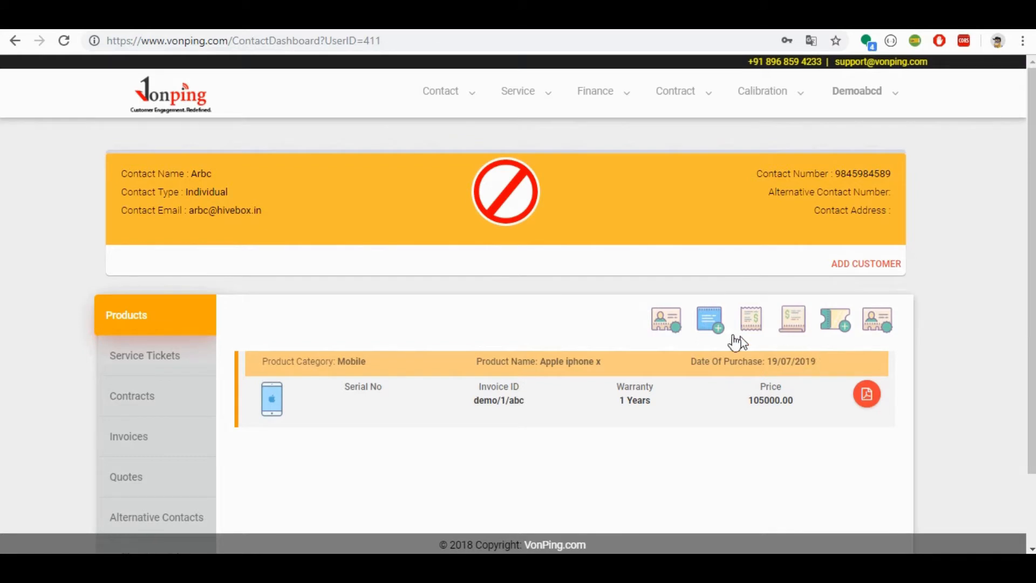
click(846, 325)
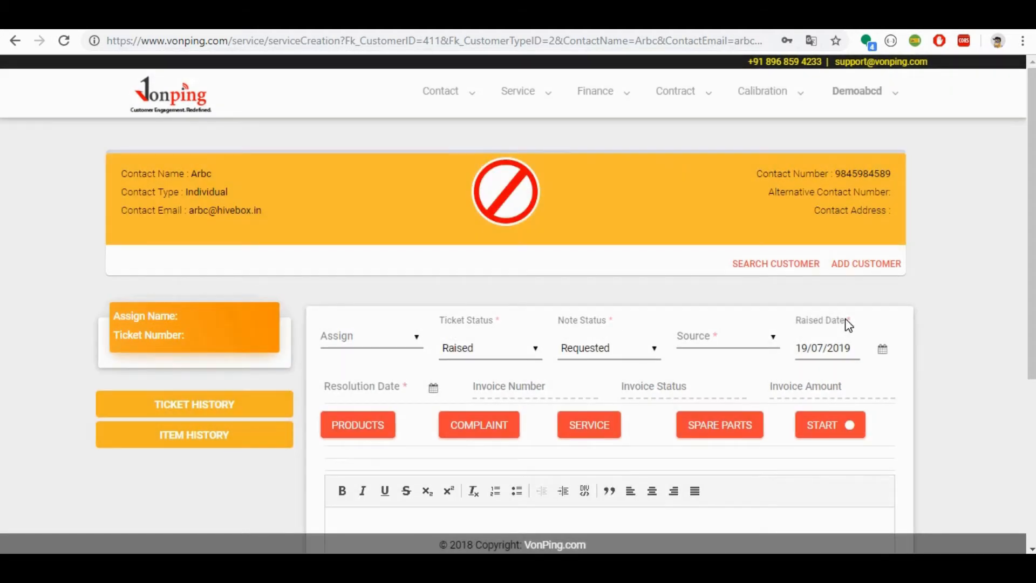
click(363, 423)
click(317, 216)
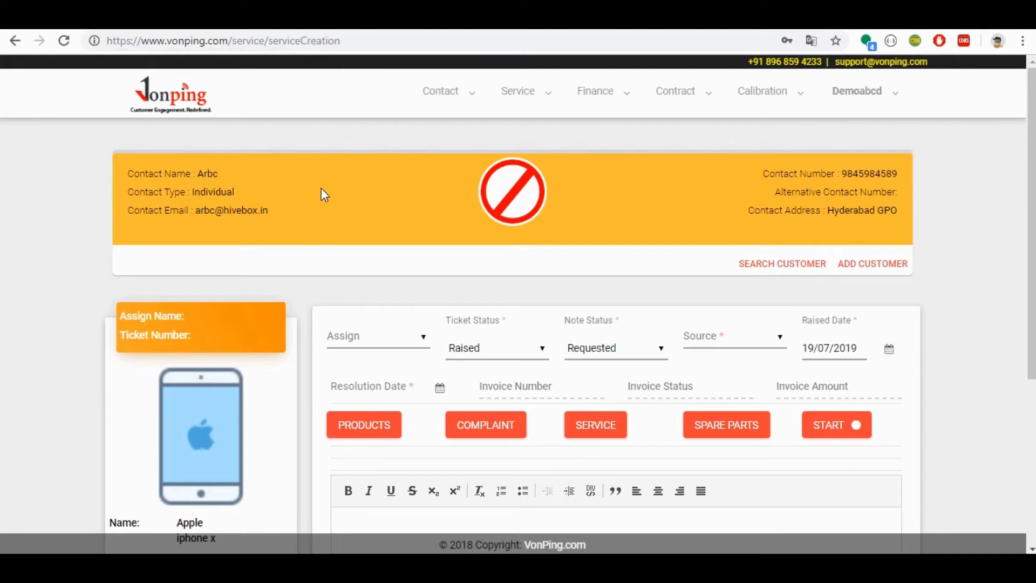
Step: Assign the service ticket to Example user1 and reselect the Apple iphone x as its product
click(400, 339)
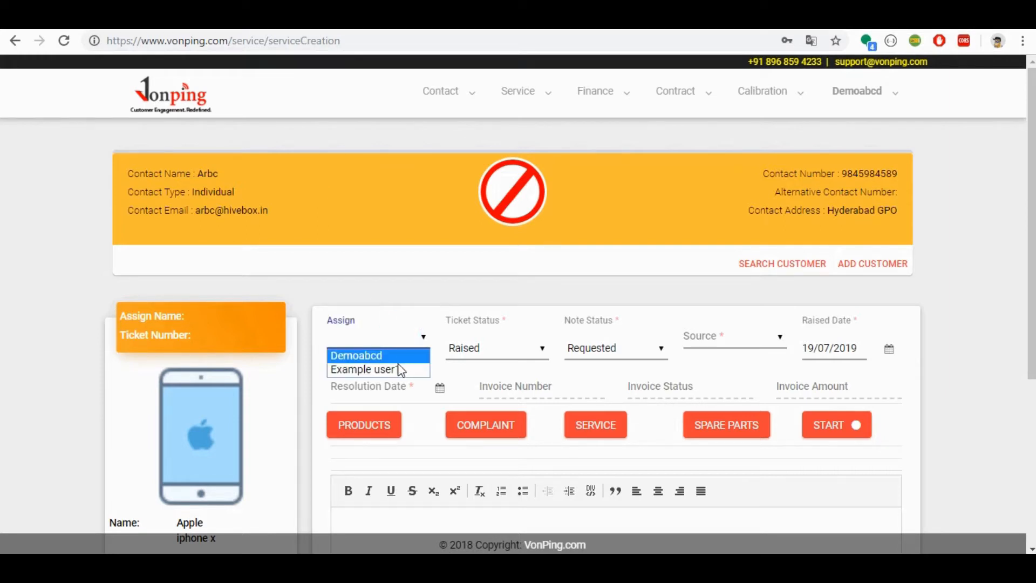
click(399, 364)
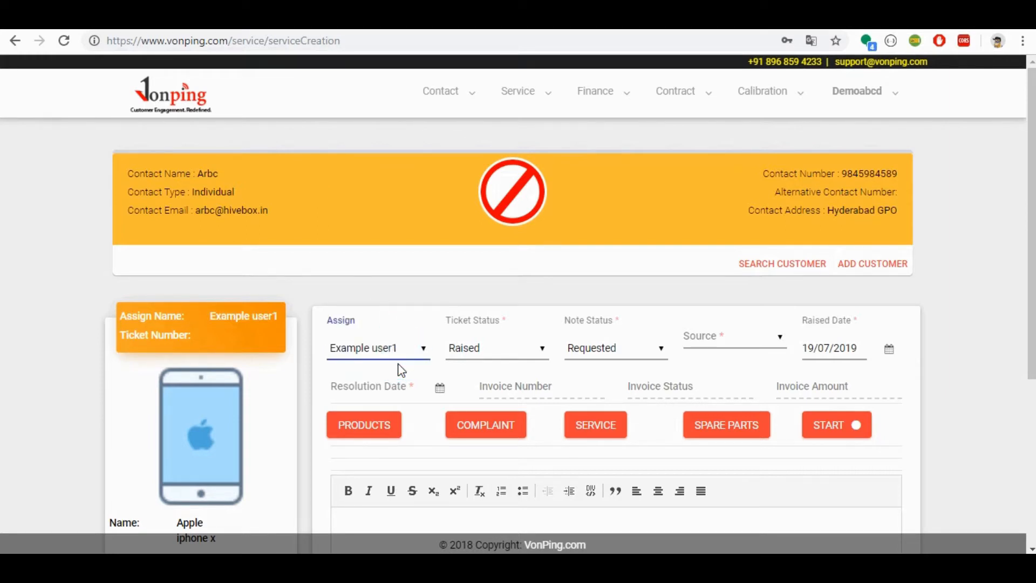
click(362, 428)
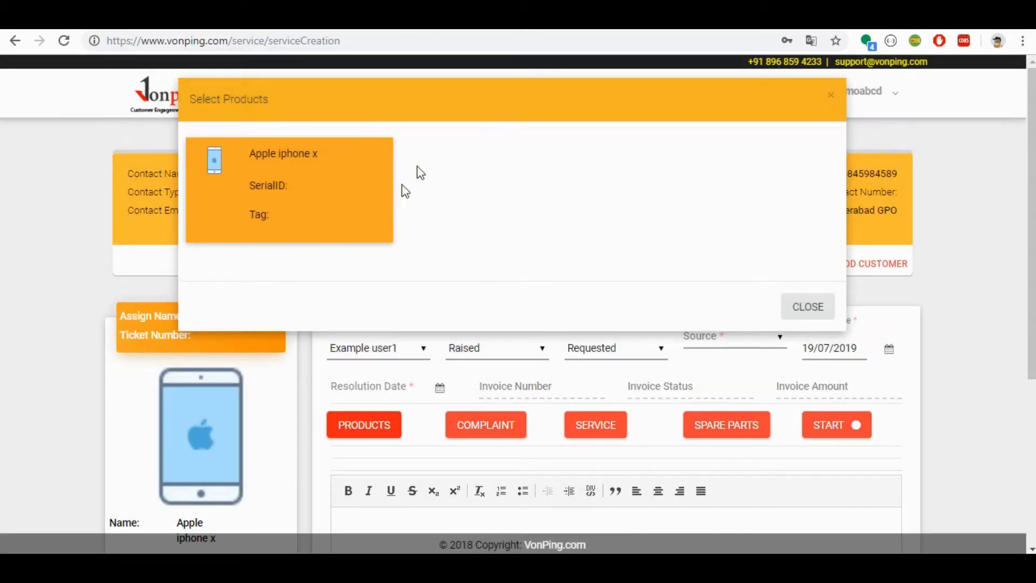
click(319, 184)
click(379, 353)
click(379, 354)
click(380, 353)
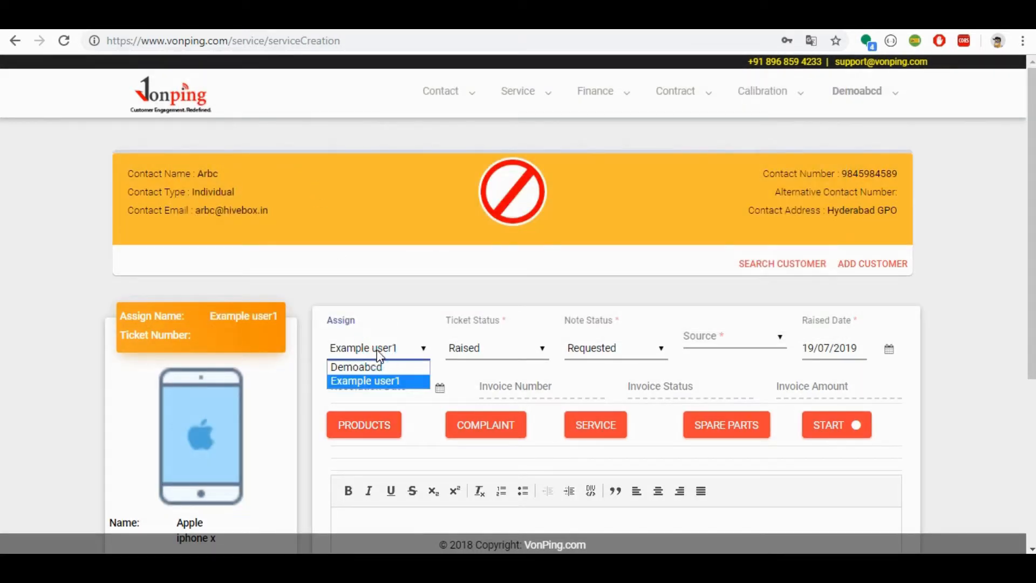
click(384, 382)
Step: Keep the ticket status as Raised and the note status as Requested, and set the source to Email
click(477, 357)
click(486, 357)
click(497, 348)
click(497, 348)
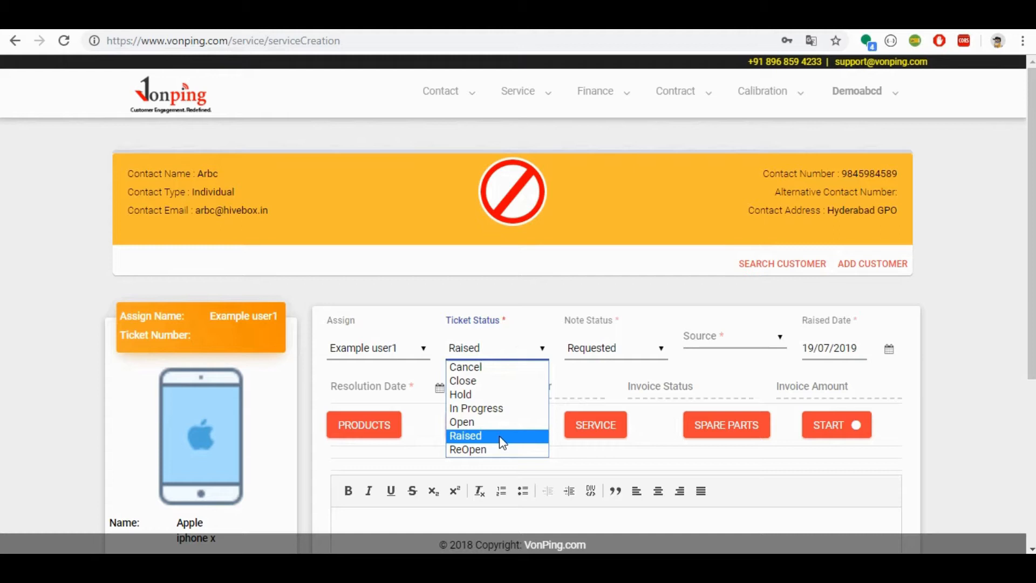
click(502, 441)
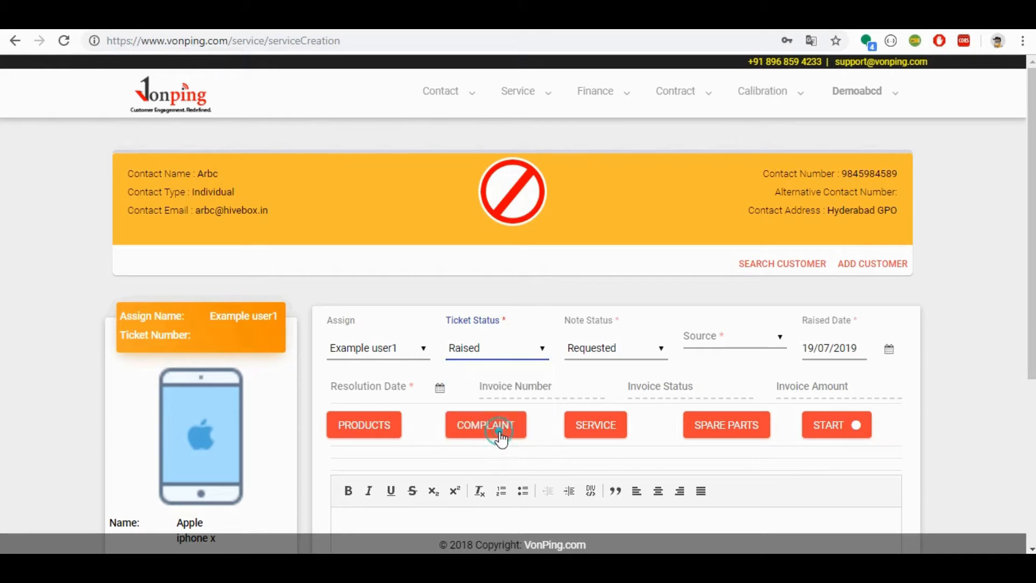
click(609, 351)
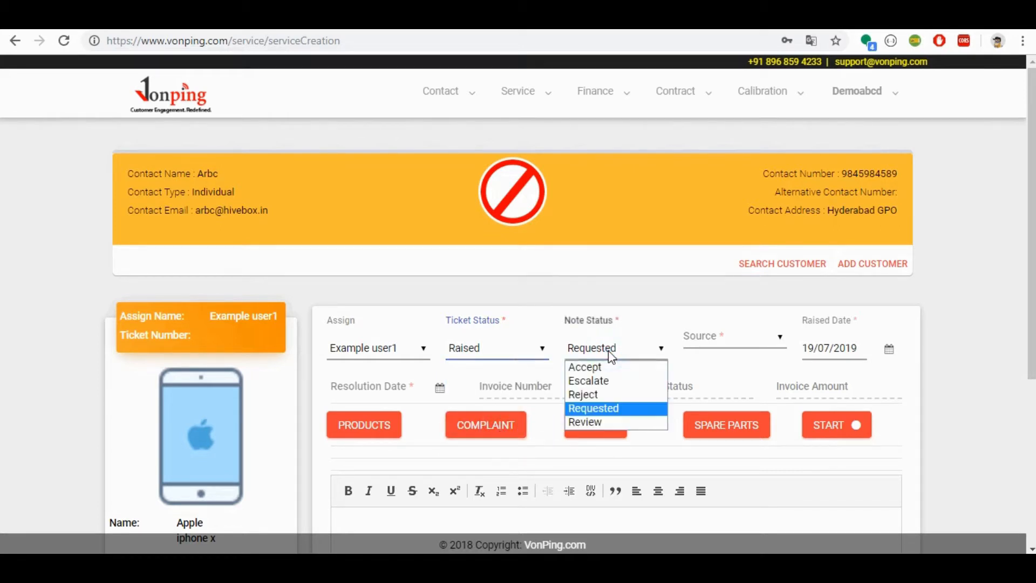
click(614, 407)
click(724, 336)
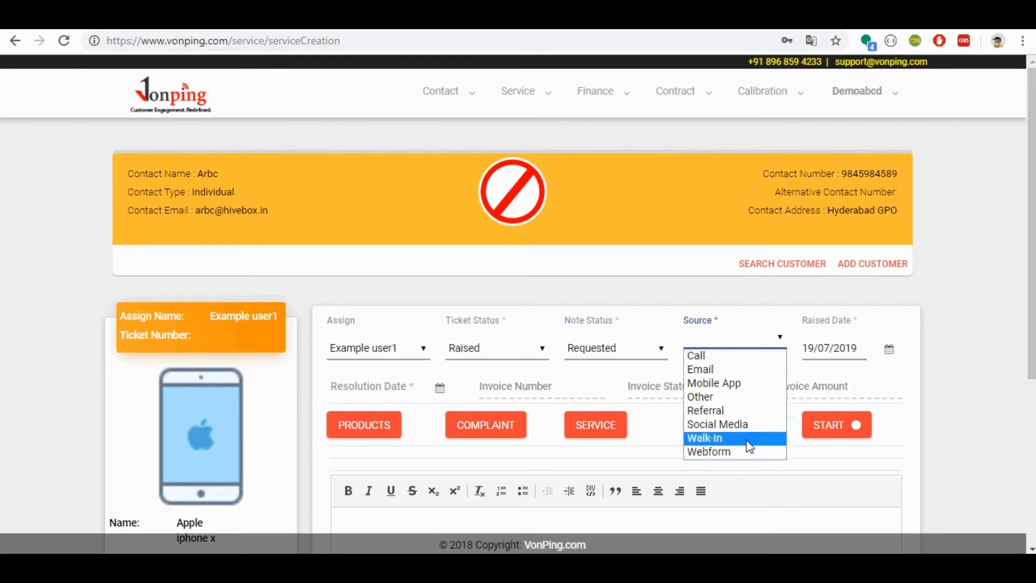
click(735, 369)
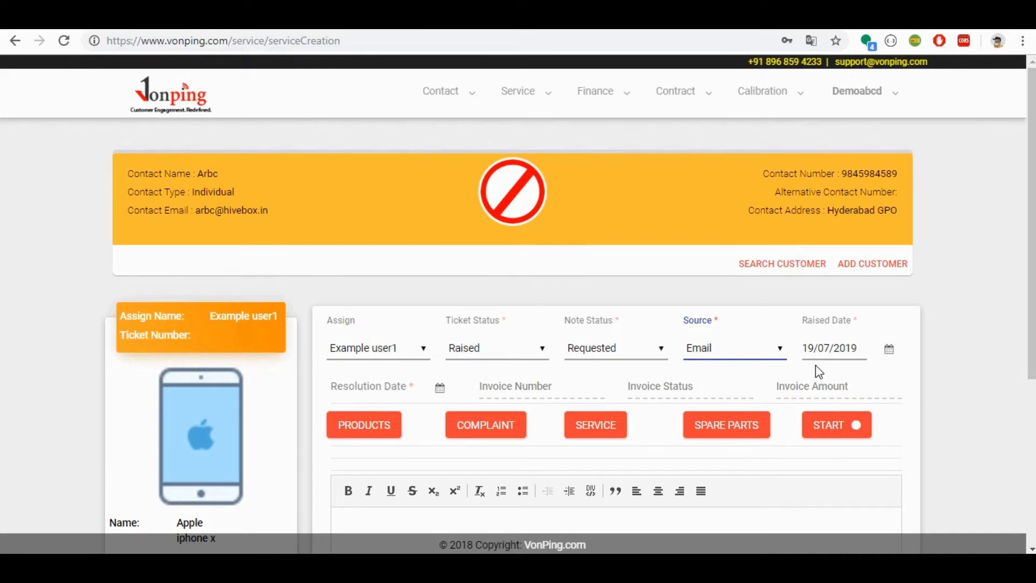
Step: Look at the complaints available for the ticket and close the list without selecting any
scroll(1, 351, down, 3)
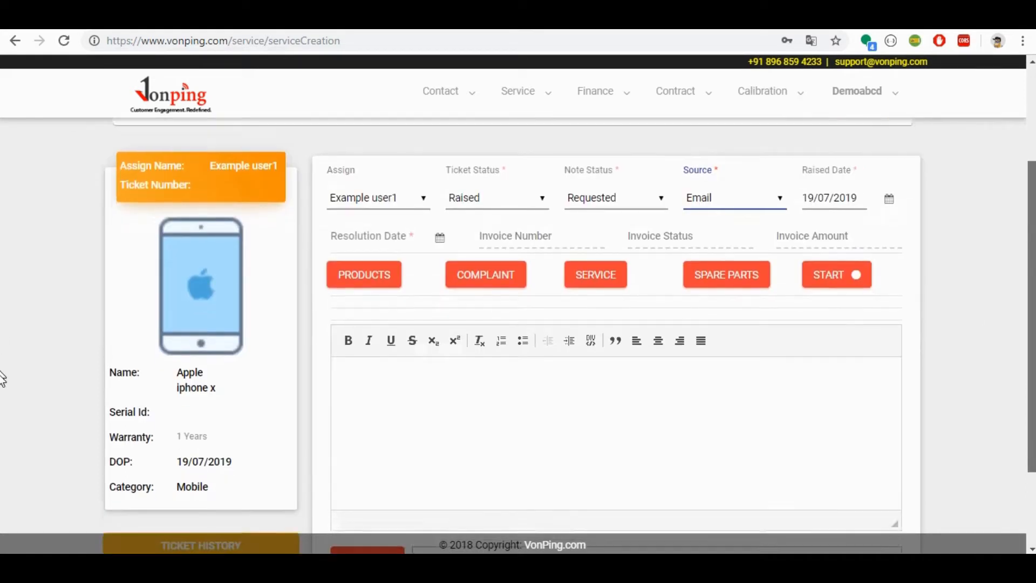
scroll(2, 378, down, 1)
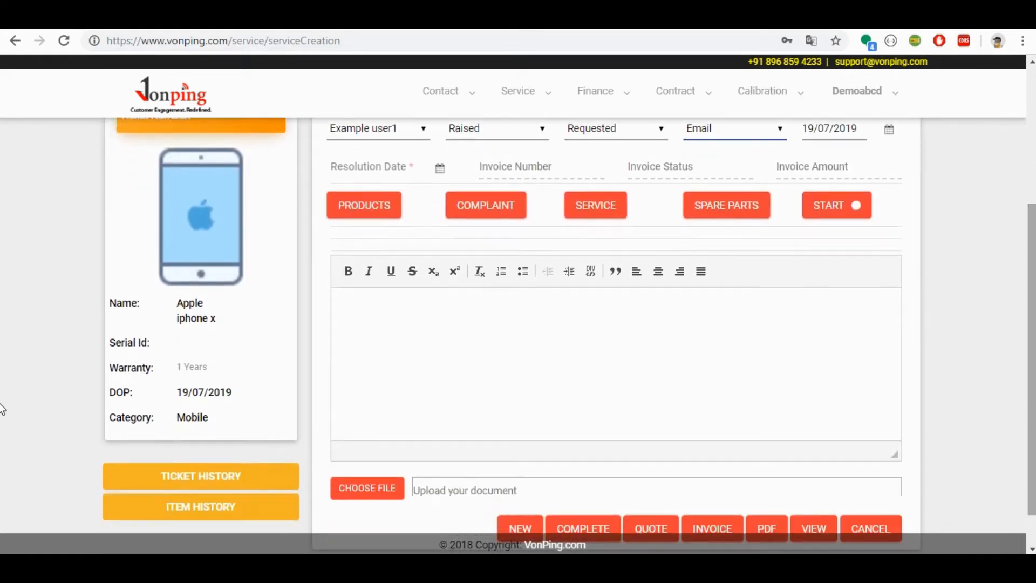
click(479, 209)
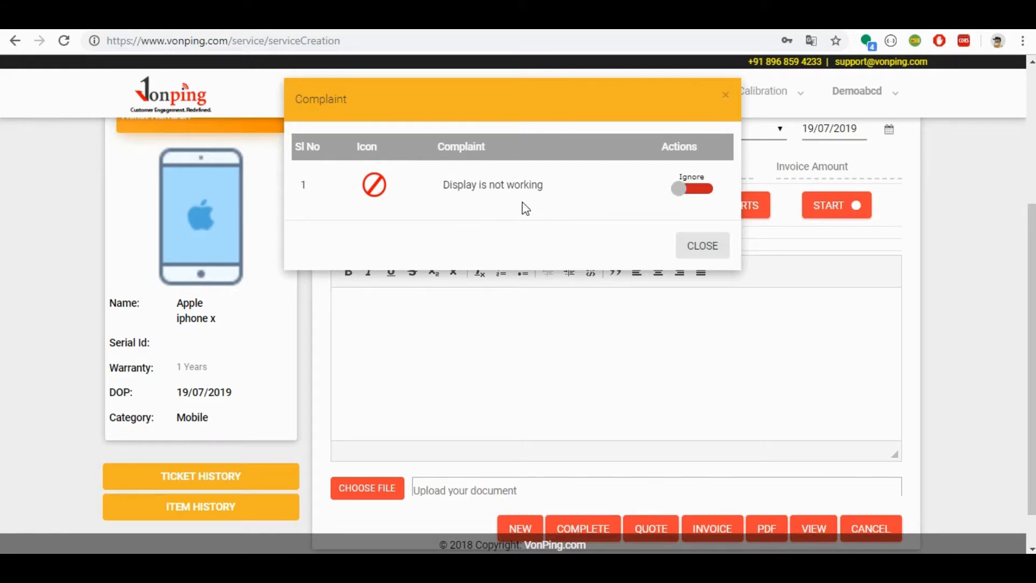
click(704, 247)
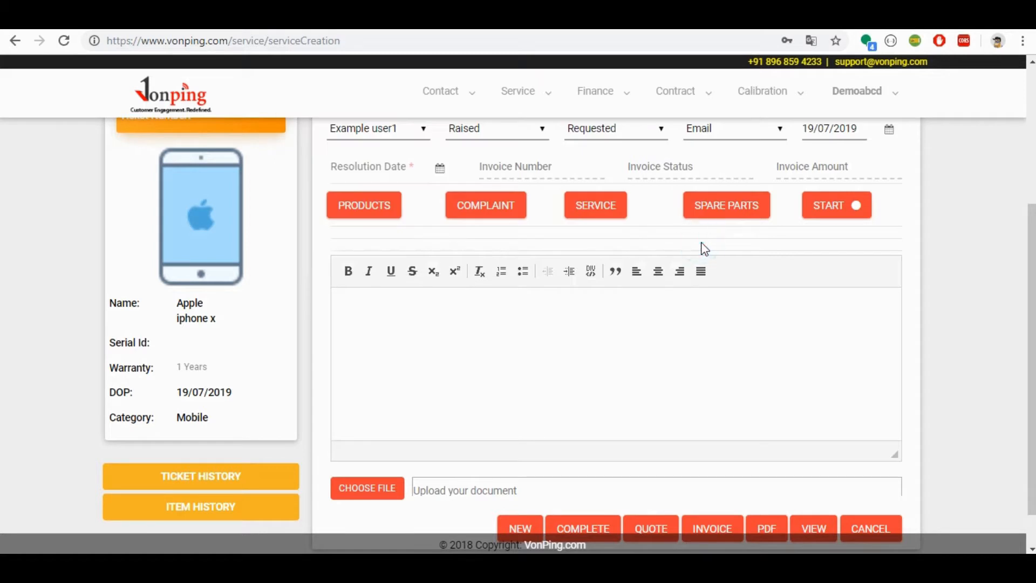
Step: Add General Mobile Service with quantity 1 to the service ticket
click(594, 206)
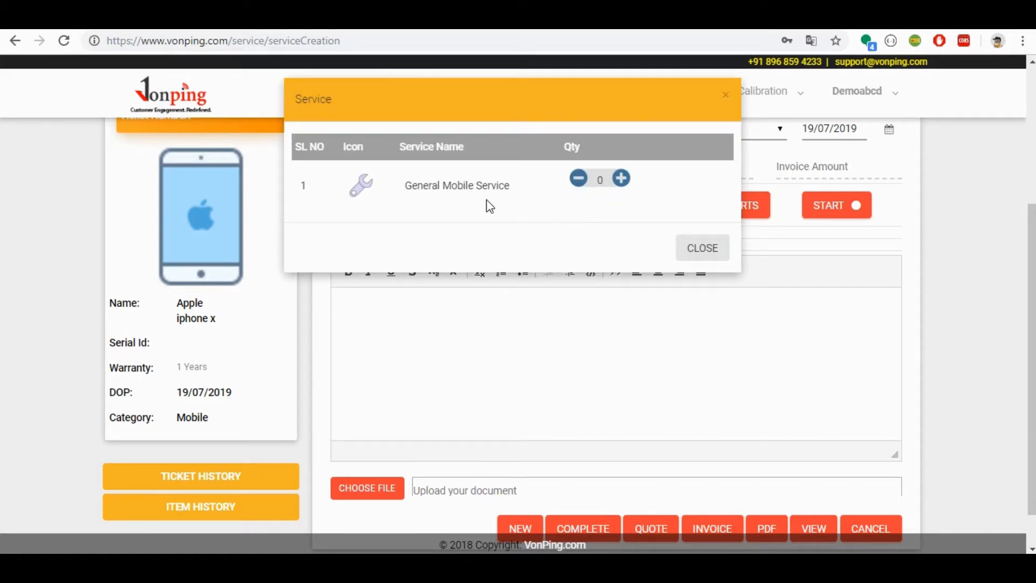
click(622, 179)
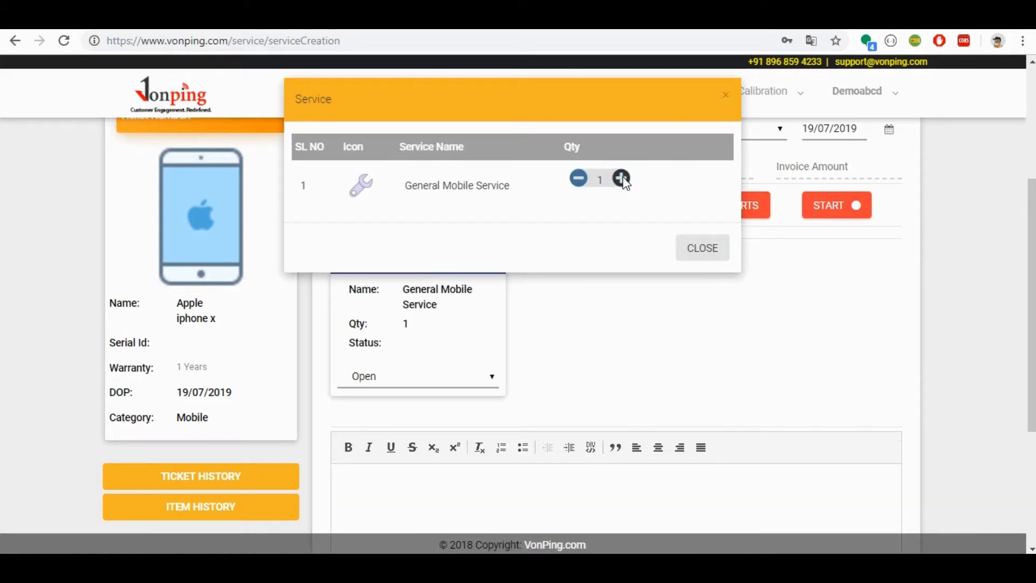
click(702, 253)
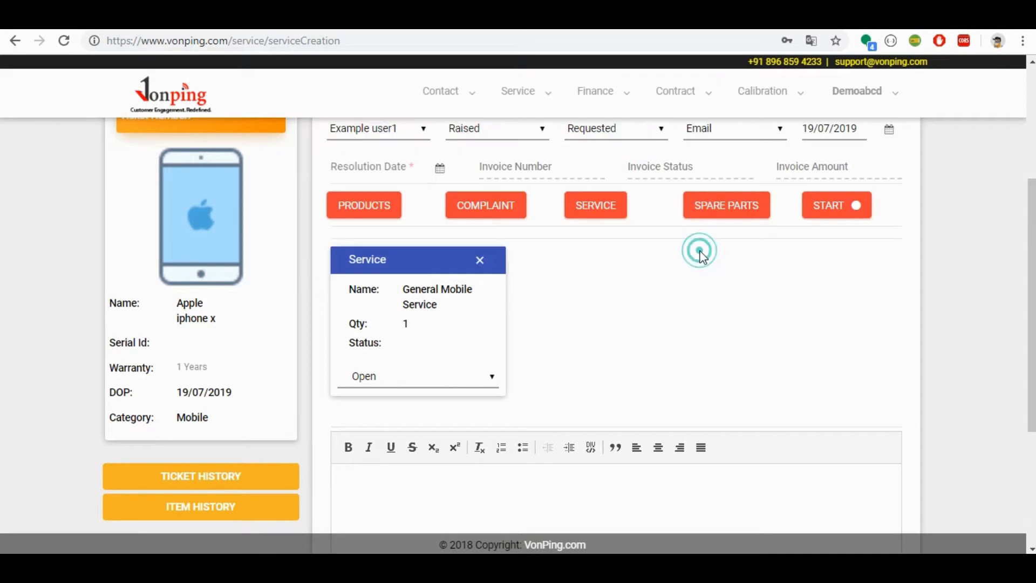
Step: Add one iphone x display as a spare part with serial number scrfkhugkhf48926489 to the ticket
click(718, 208)
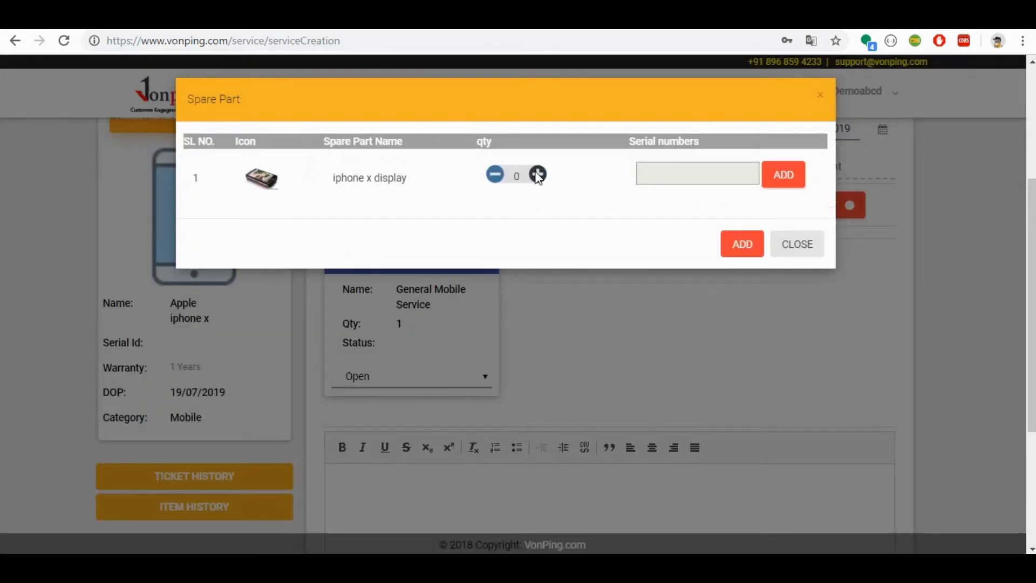
click(538, 174)
click(661, 178)
text(scrfkhugkhf48926489)
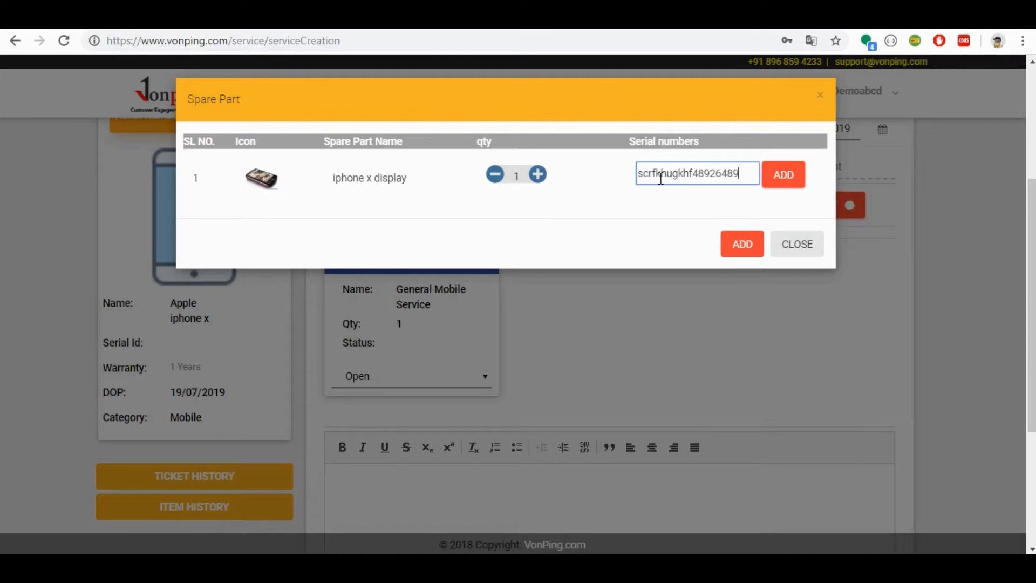
key(Return)
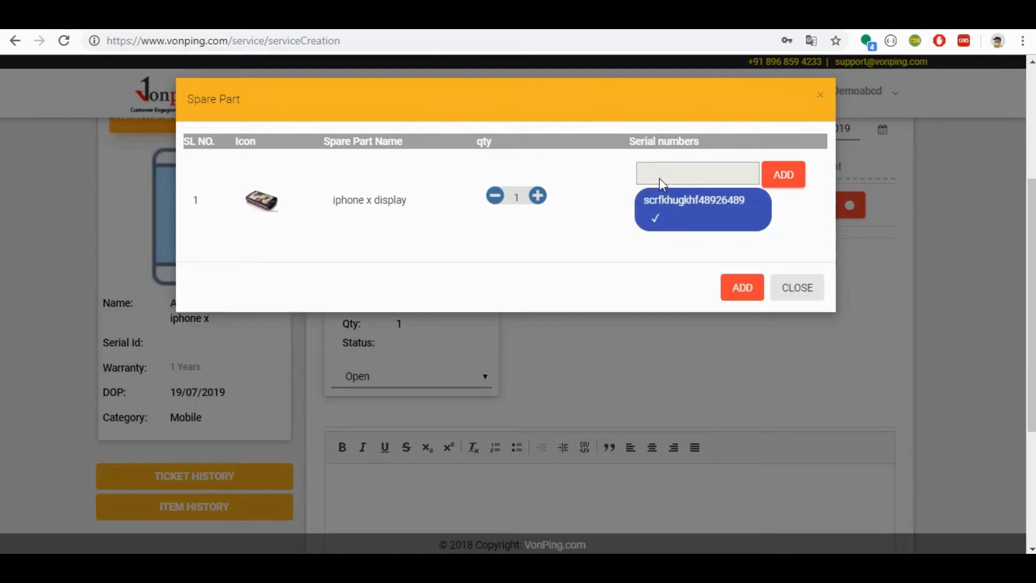
click(748, 288)
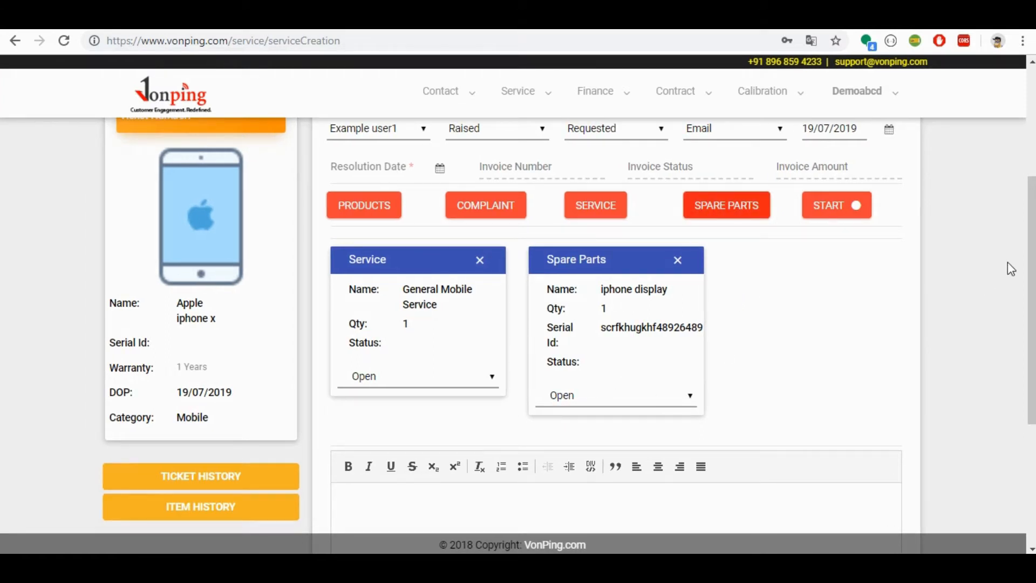
Step: Review the items added to the ticket, reopen the spare part selection to check it, and close it
scroll(1019, 234, down, 3)
scroll(1019, 234, up, 4)
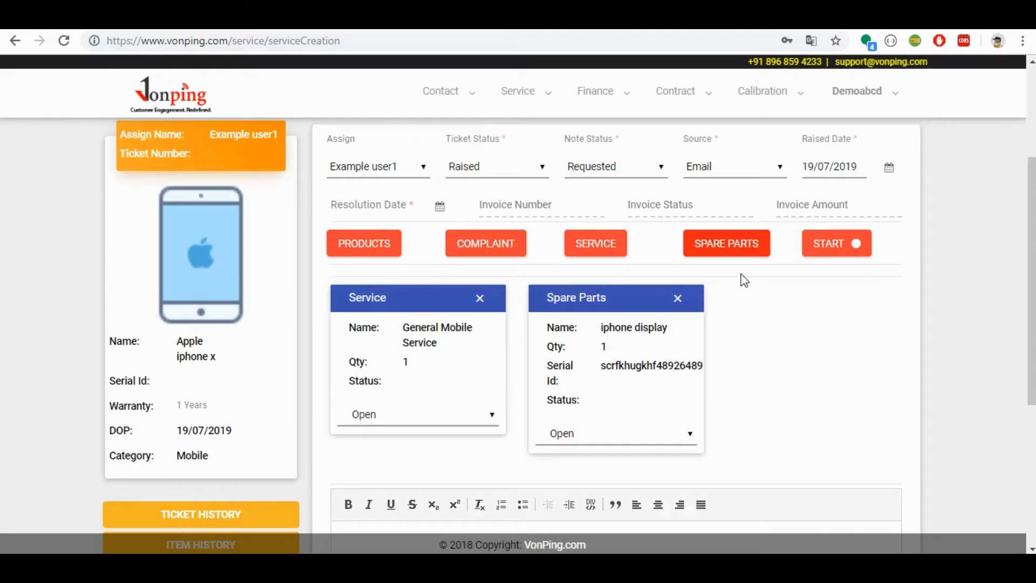
click(726, 243)
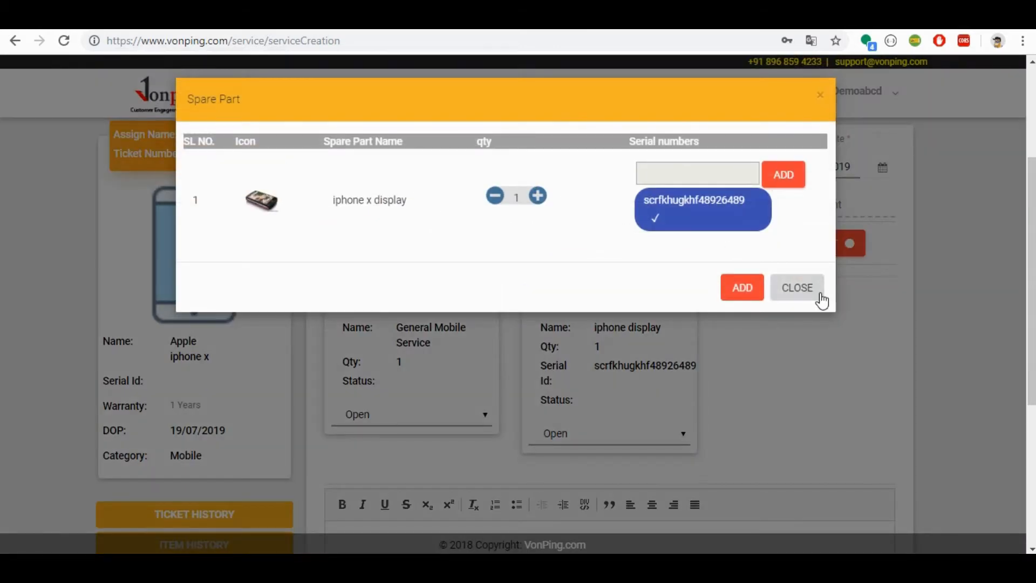
click(804, 296)
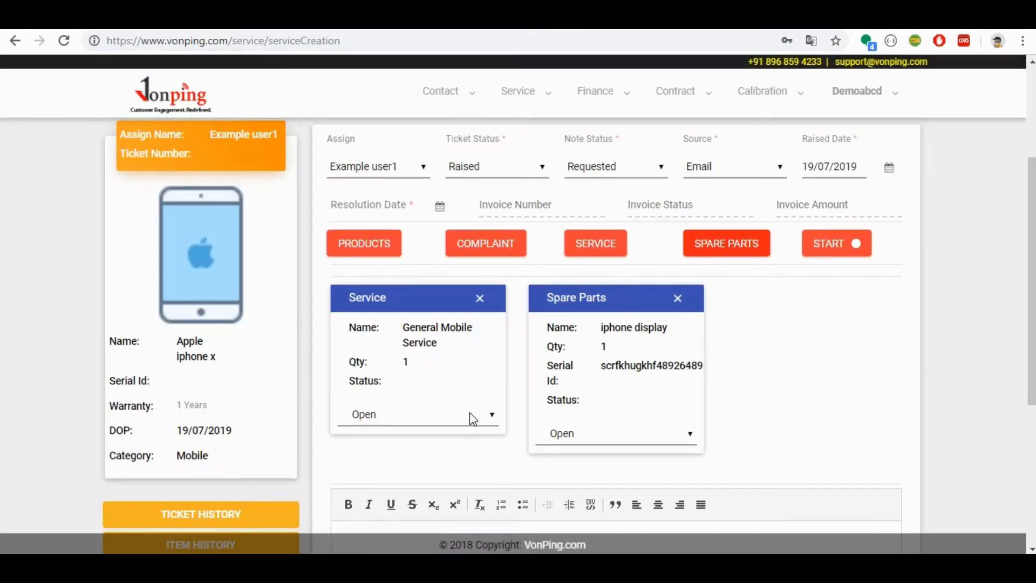
Step: Enter "any description." as the ticket's description, create the service ticket, and move on to the service search screen
scroll(3, 345, down, 5)
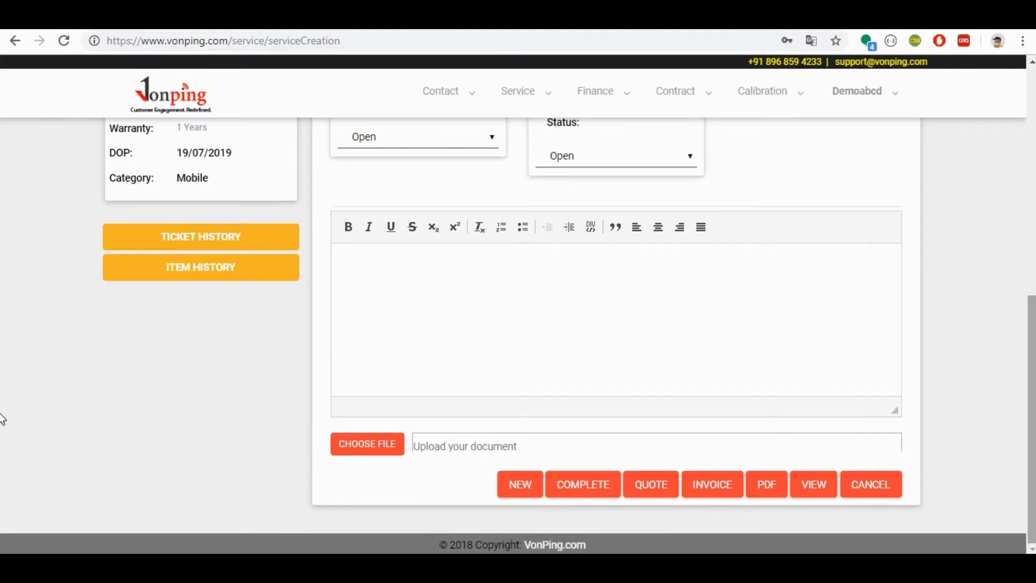
click(713, 318)
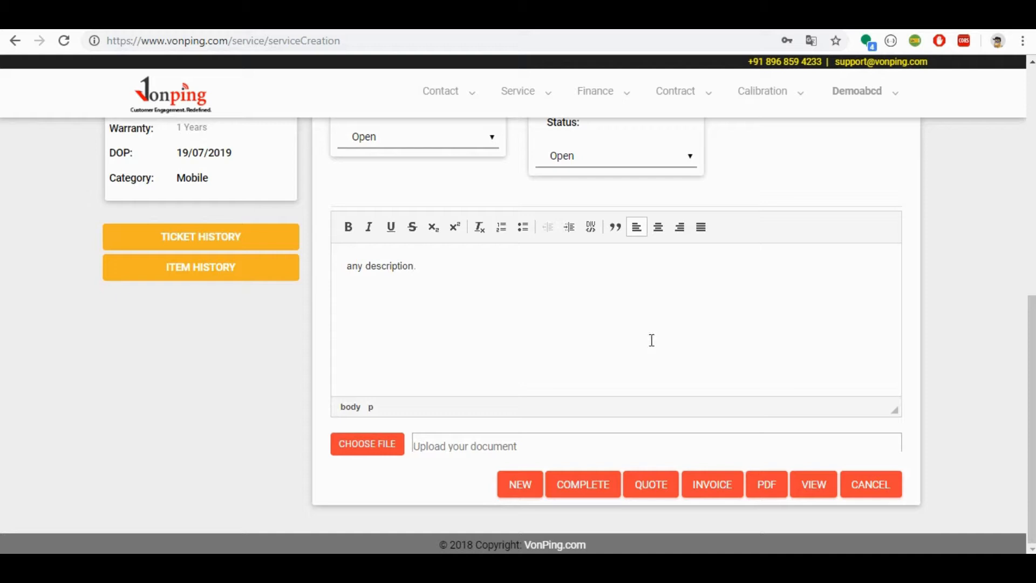
click(524, 486)
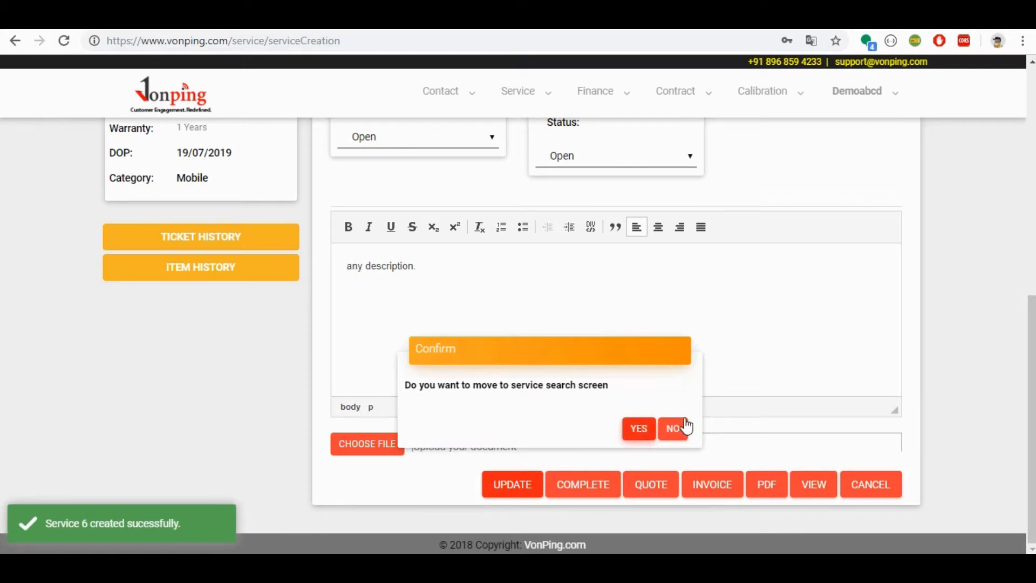
click(640, 430)
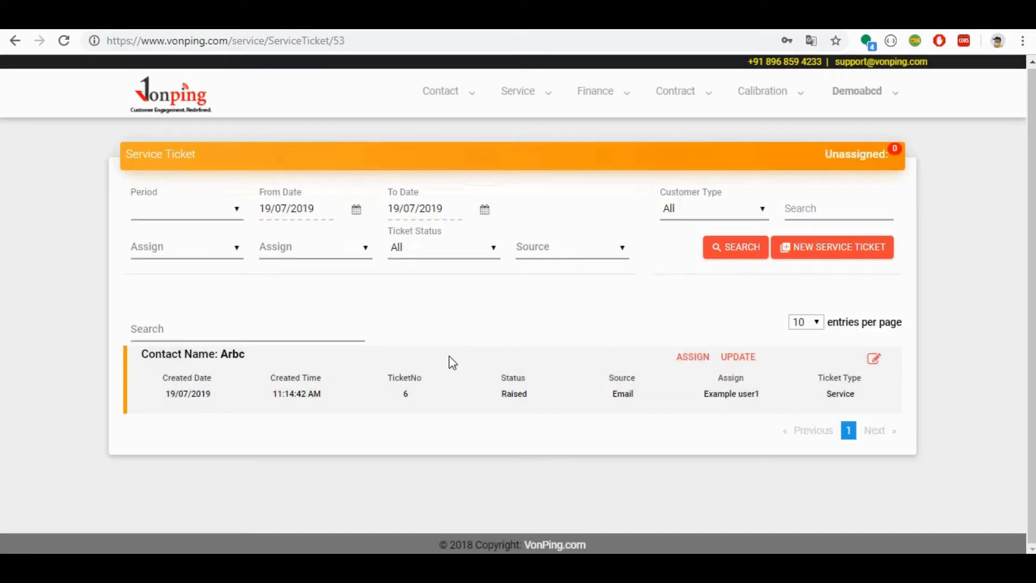
Step: Open the newly raised service ticket for editing and start its resolution
click(874, 359)
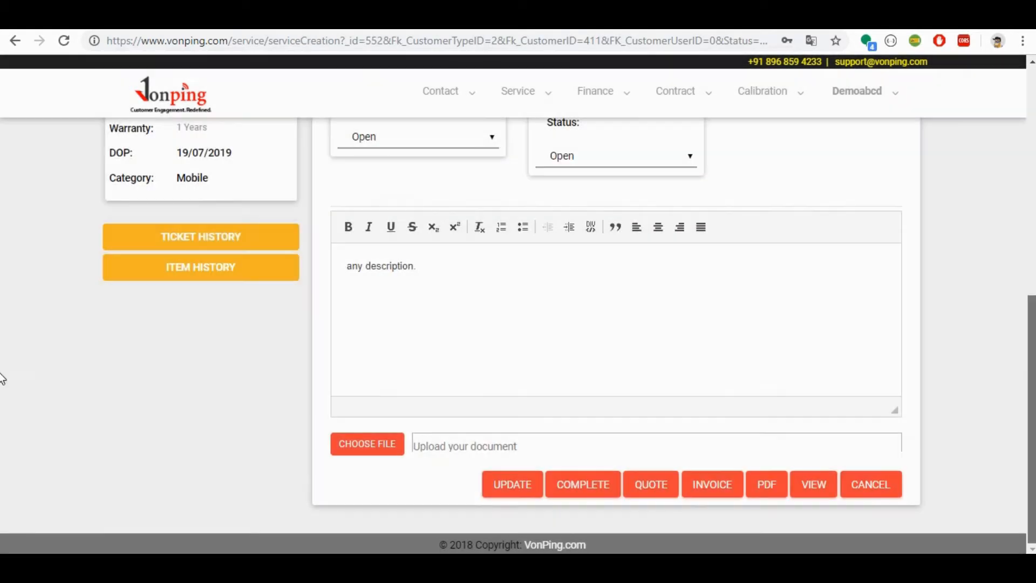
scroll(0, 297, up, 3)
scroll(2, 297, up, 3)
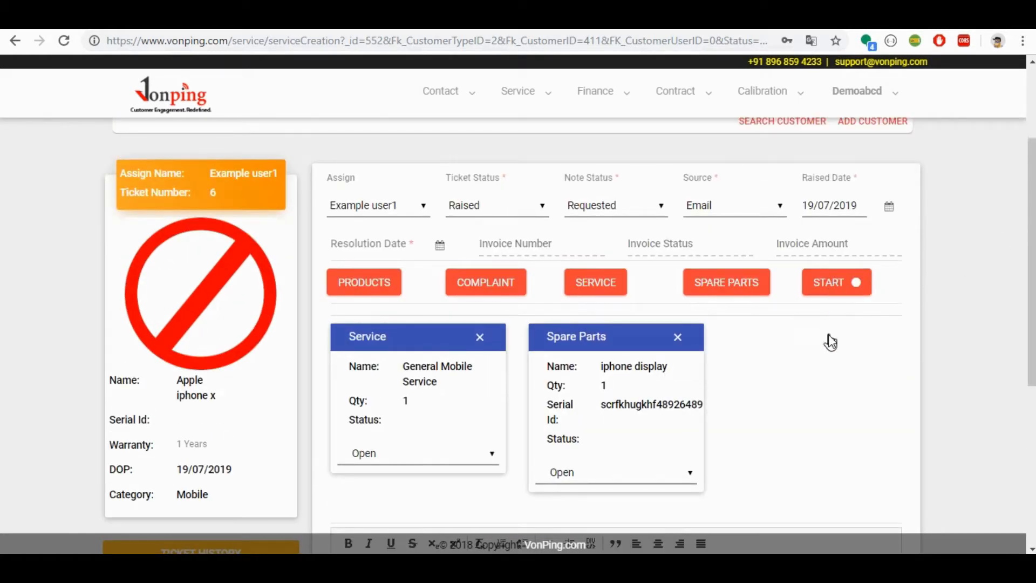
click(834, 285)
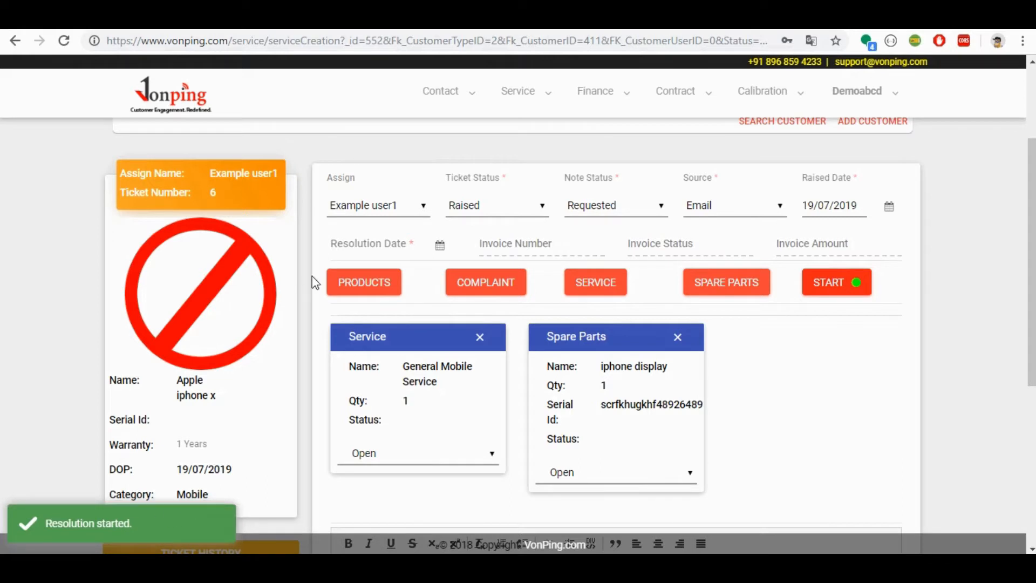
Step: Set the resolution date to 19/07/2019 and update the service ticket, staying on its page
click(345, 244)
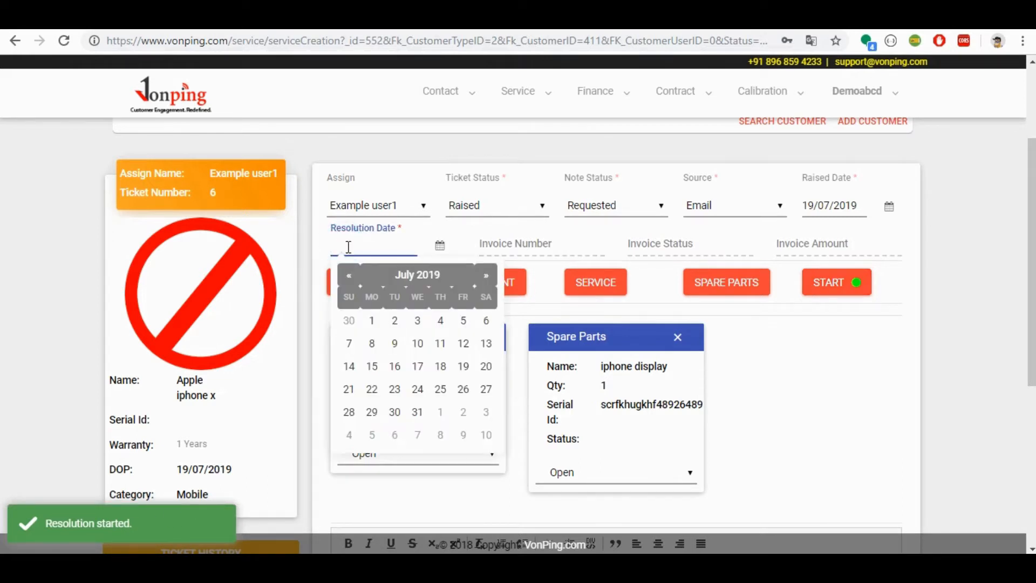
click(463, 367)
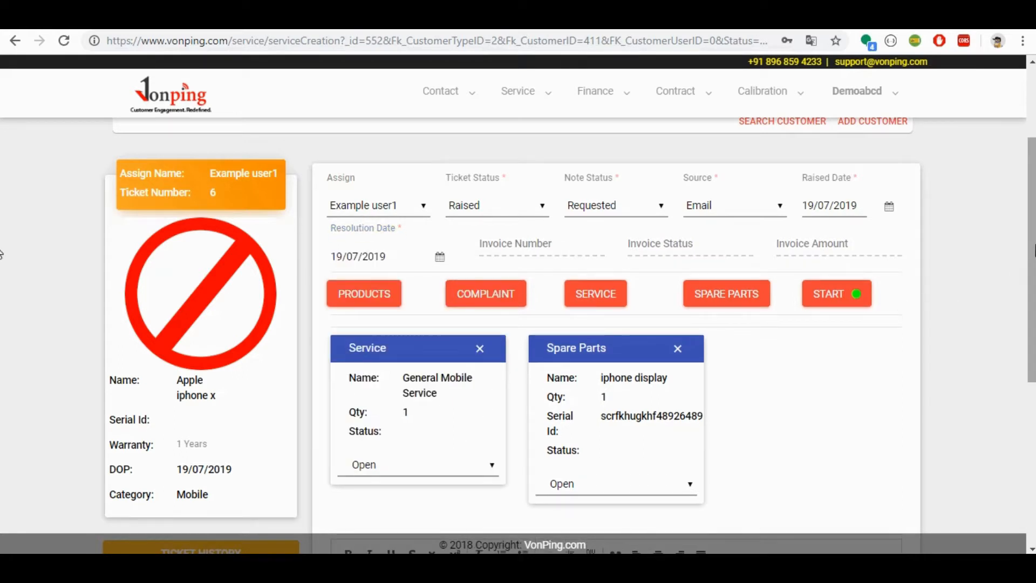
scroll(2, 254, down, 6)
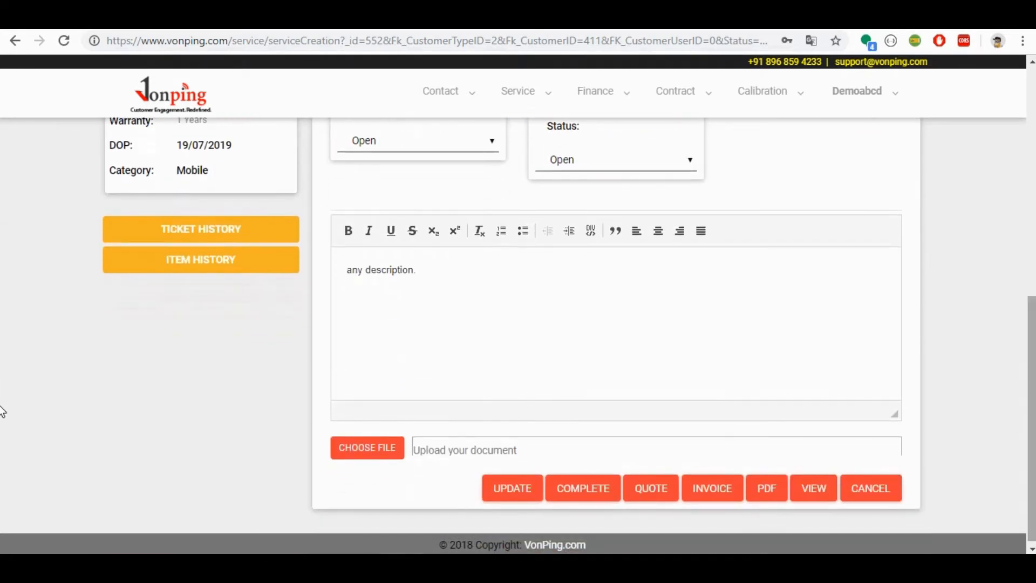
click(511, 486)
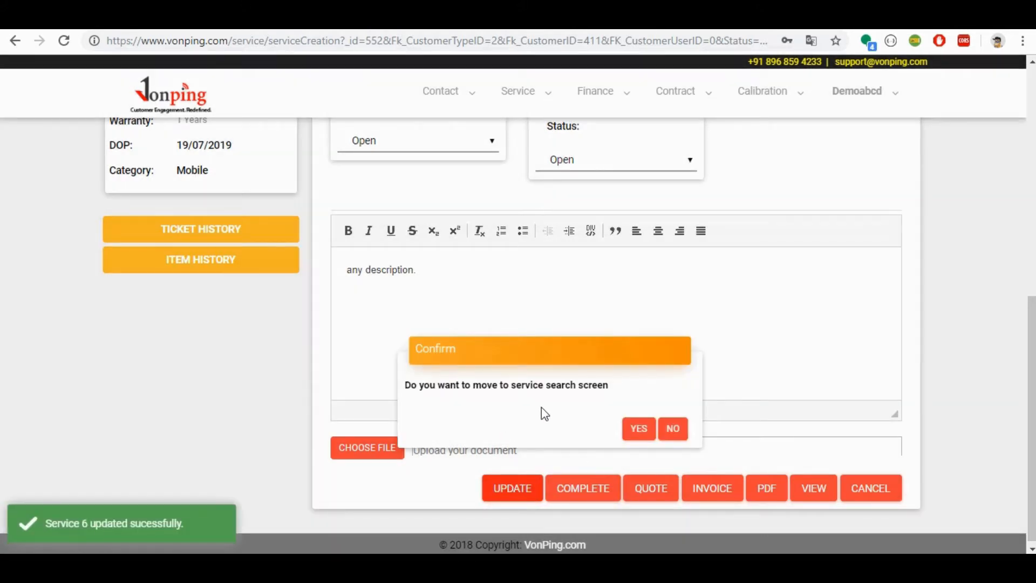
click(681, 427)
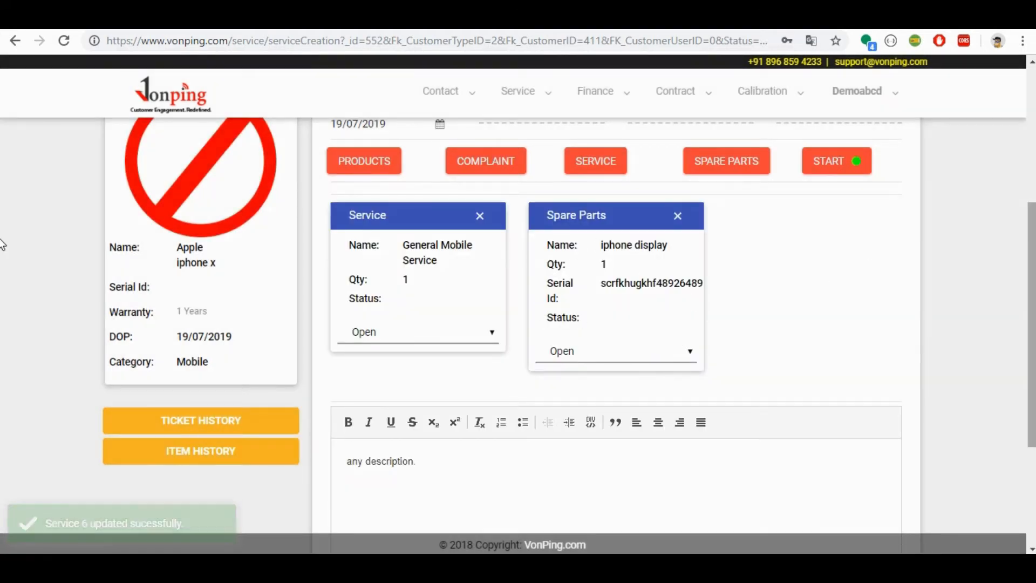
Step: Review the service ticket and mark it complete, agreeing to close its service and spare part as well
scroll(1, 302, down, 3)
scroll(3, 375, up, 5)
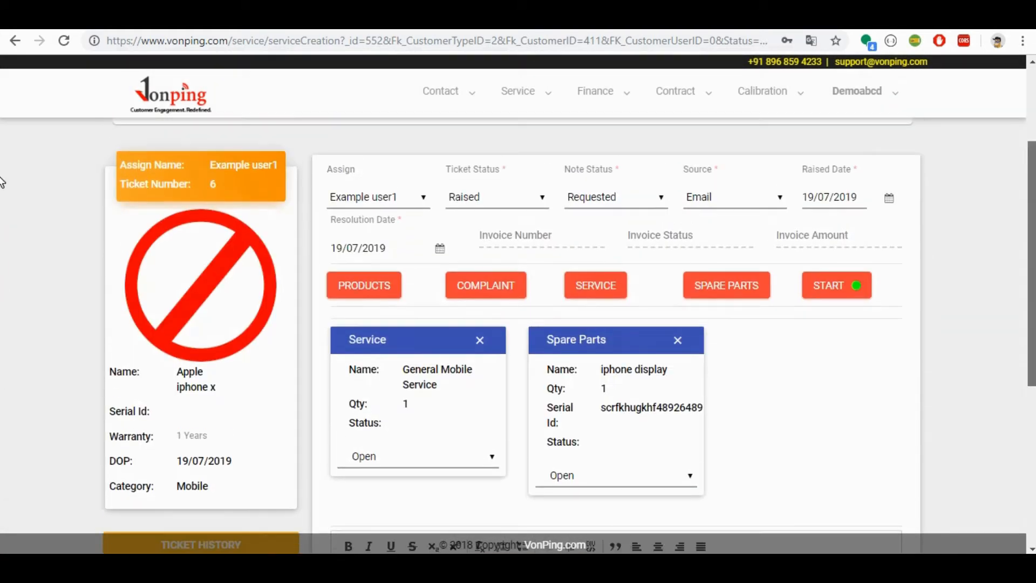
scroll(1, 189, down, 4)
scroll(2, 302, up, 3)
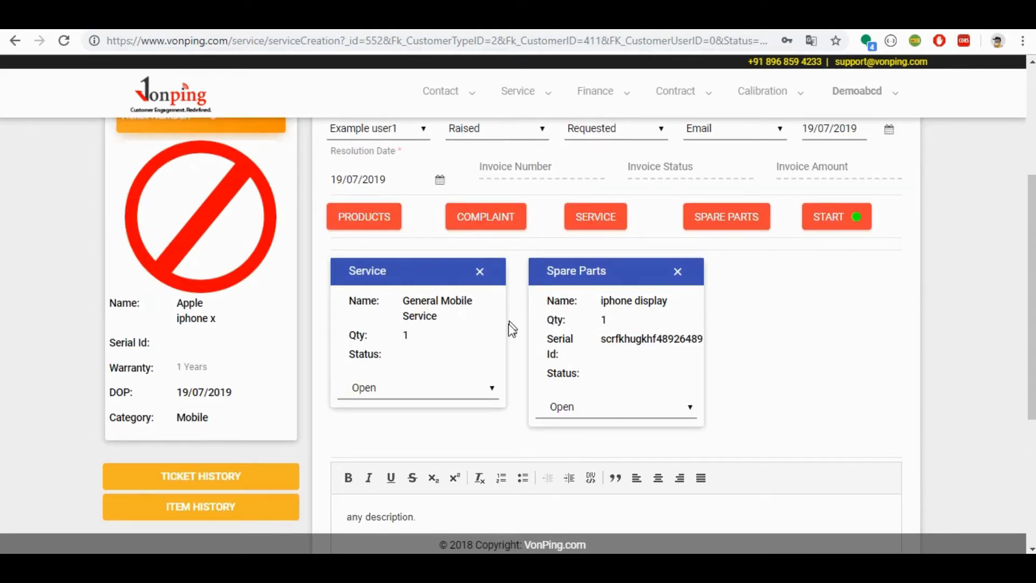
scroll(3, 294, up, 2)
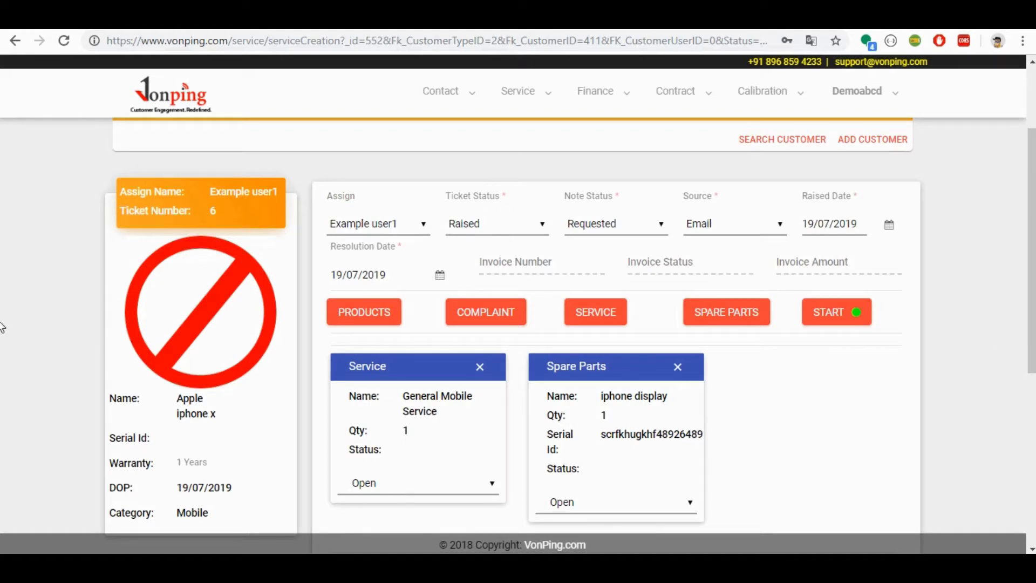
scroll(3, 431, down, 5)
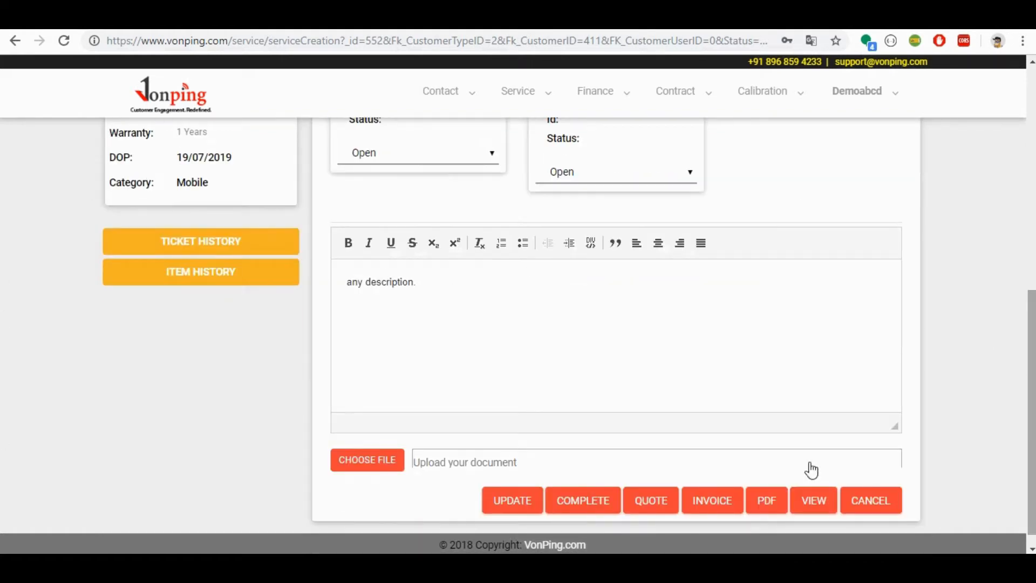
click(580, 508)
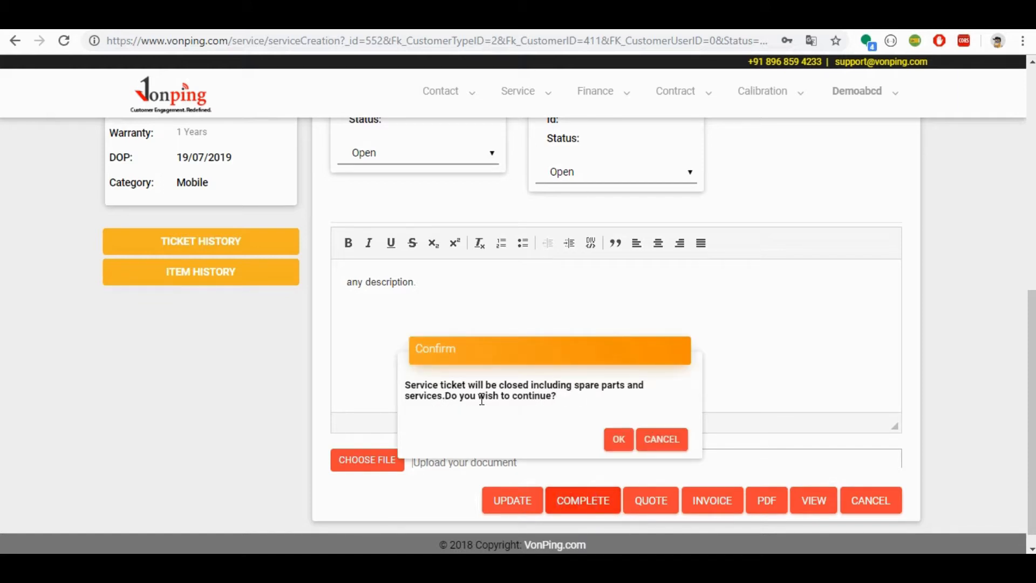
click(617, 439)
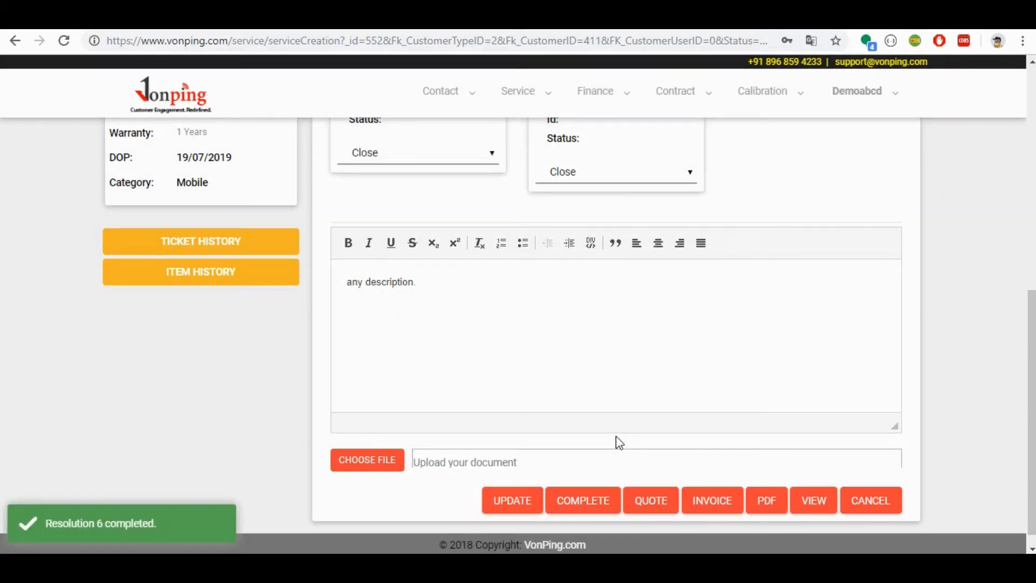
Step: Create an invoice from the completed ticket, check its items and amounts, choose to pay later, and skip printing
click(714, 508)
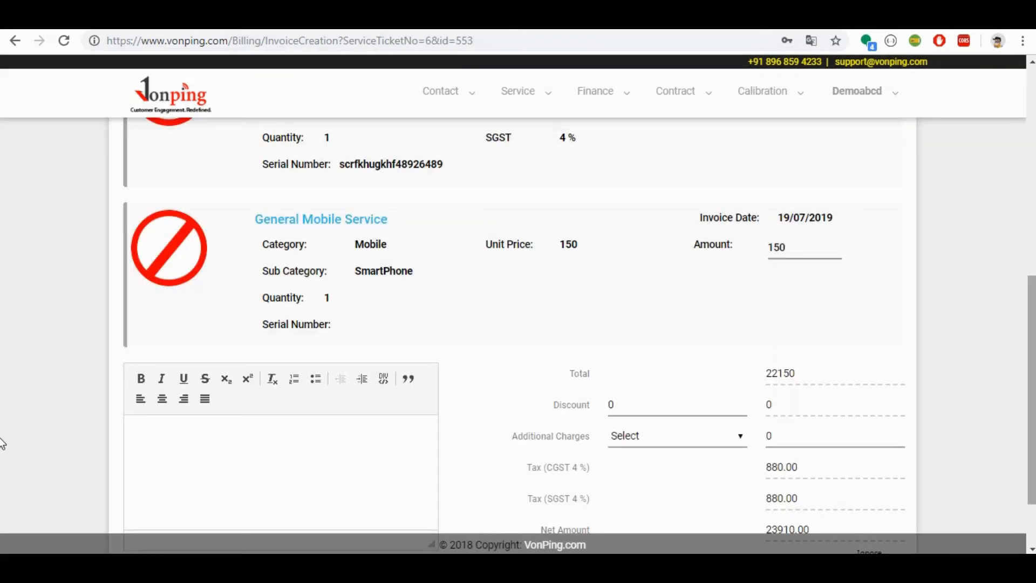
drag(1035, 431, 1035, 298)
scroll(2, 292, up, 4)
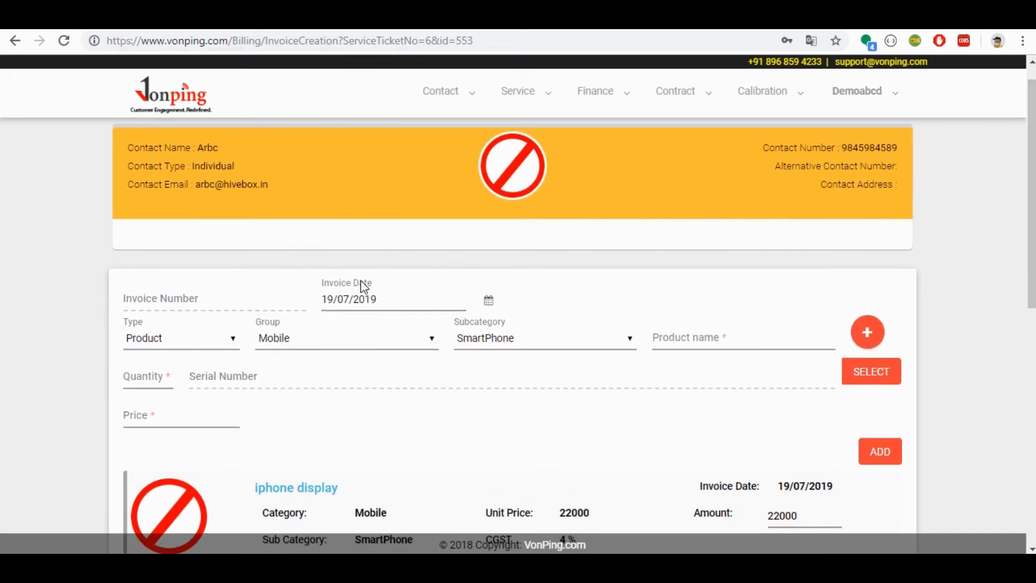
scroll(2, 189, down, 3)
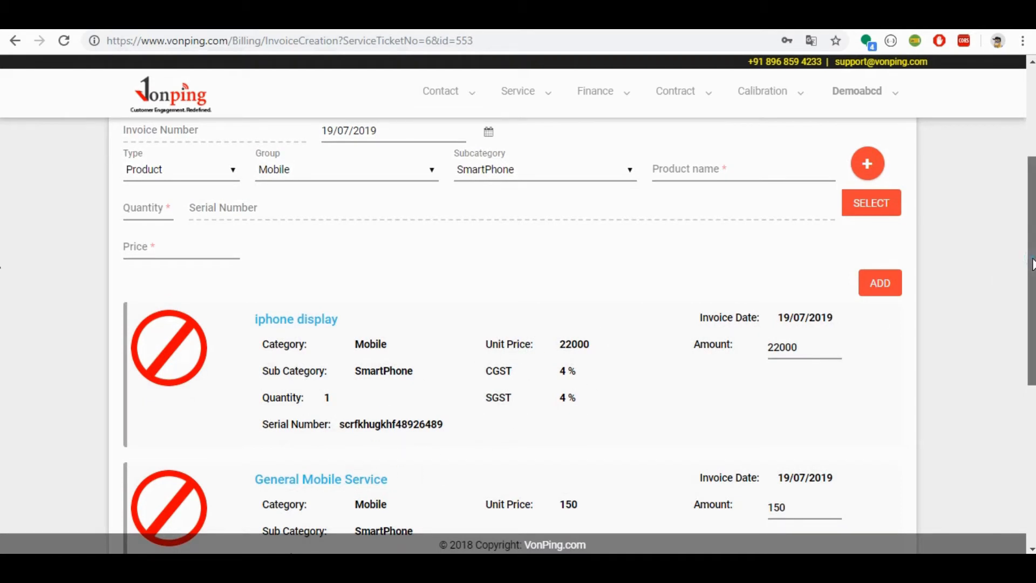
scroll(2, 381, down, 5)
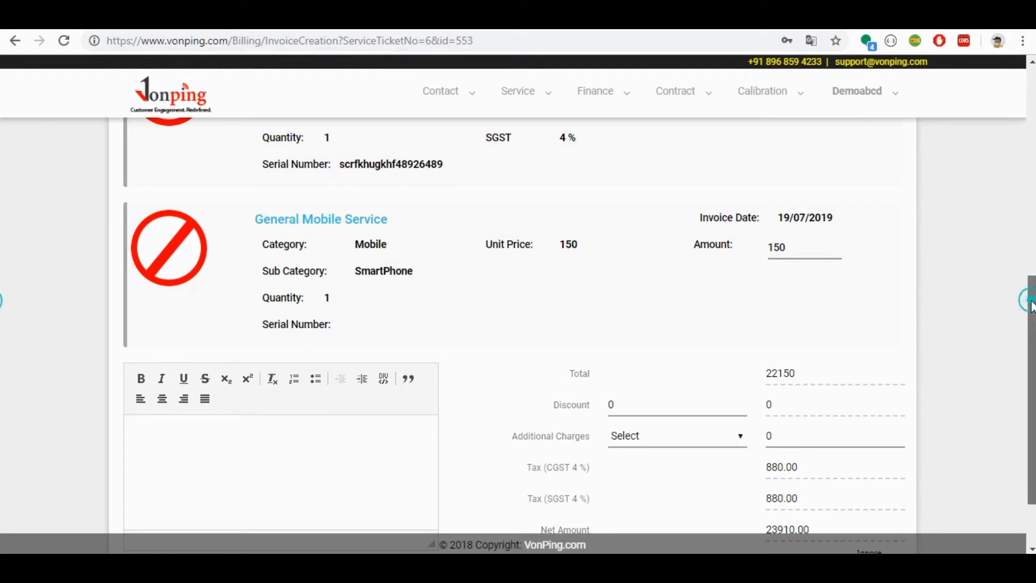
scroll(2, 335, down, 2)
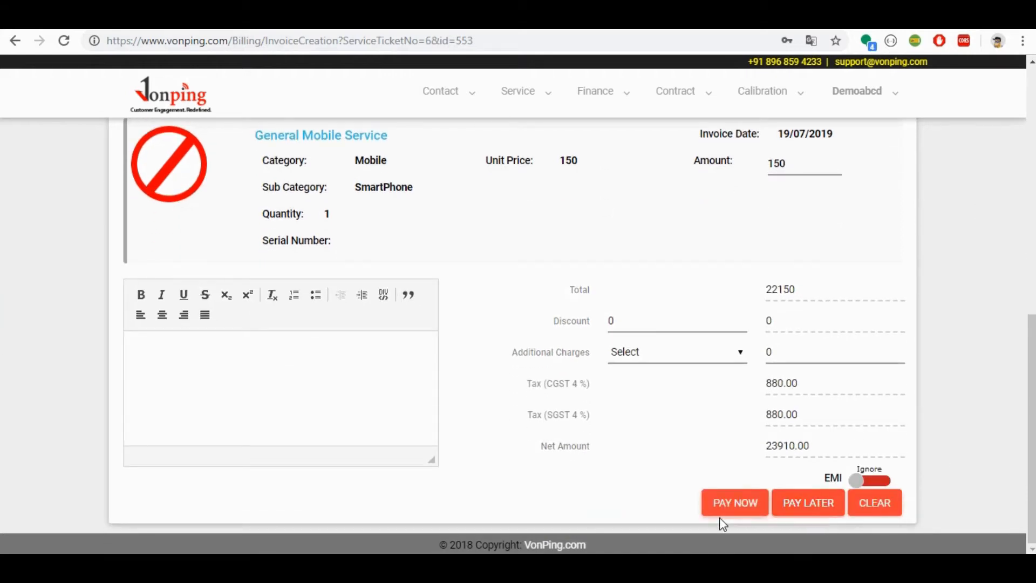
click(810, 506)
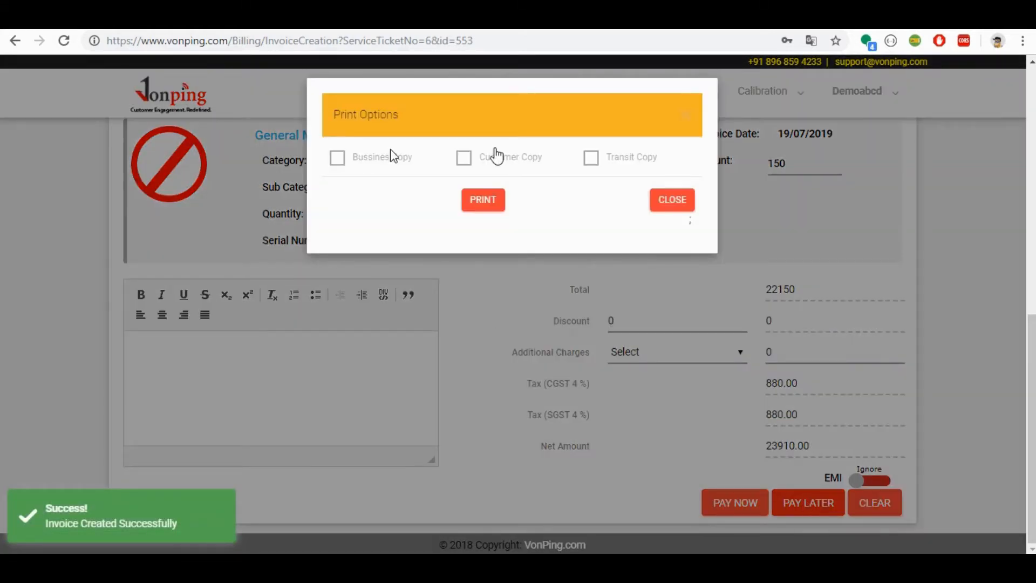
click(666, 211)
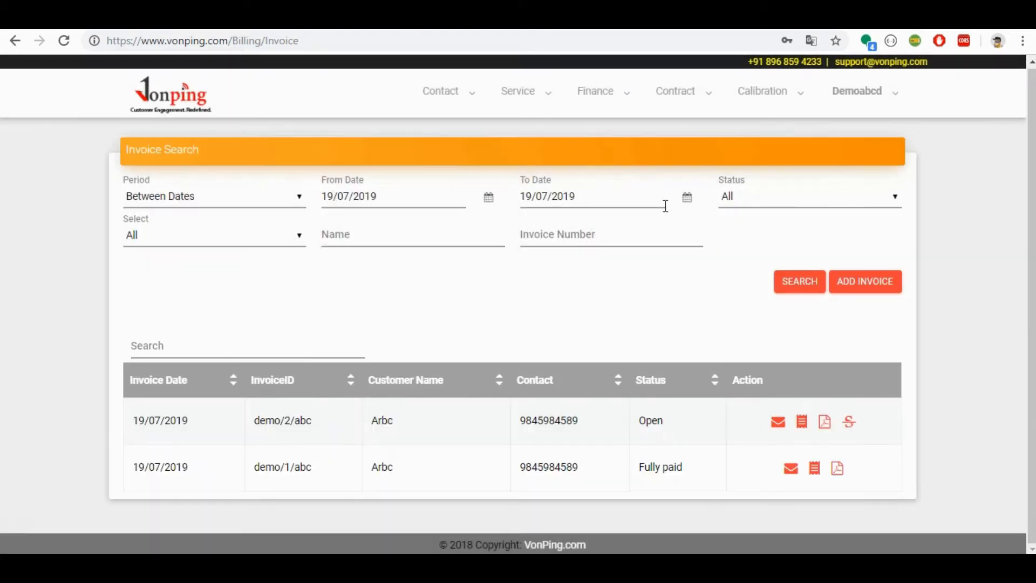
Step: Open the customer contact's dashboard and examine its products, service tickets, contracts and invoices
click(455, 96)
click(454, 135)
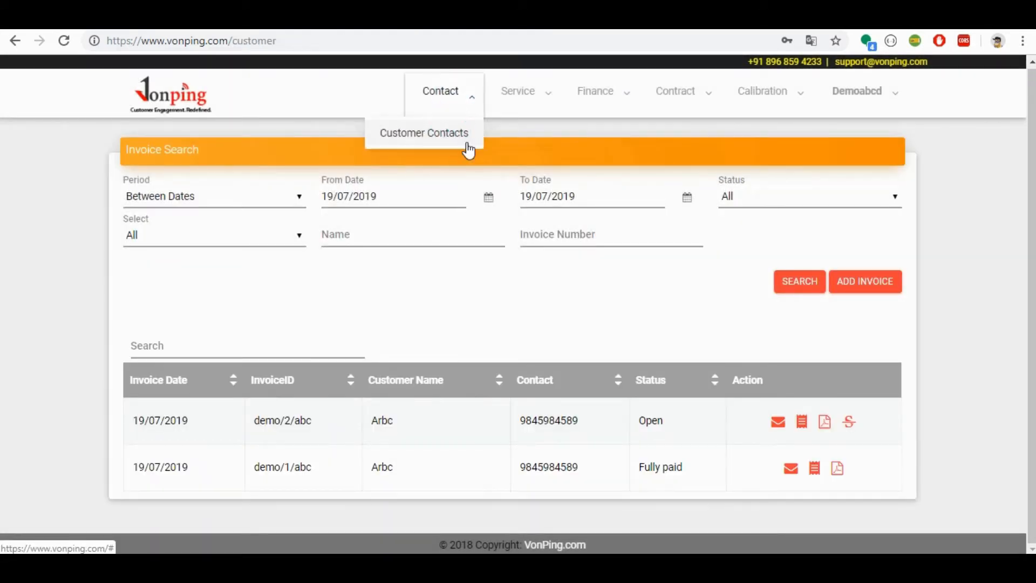
click(815, 353)
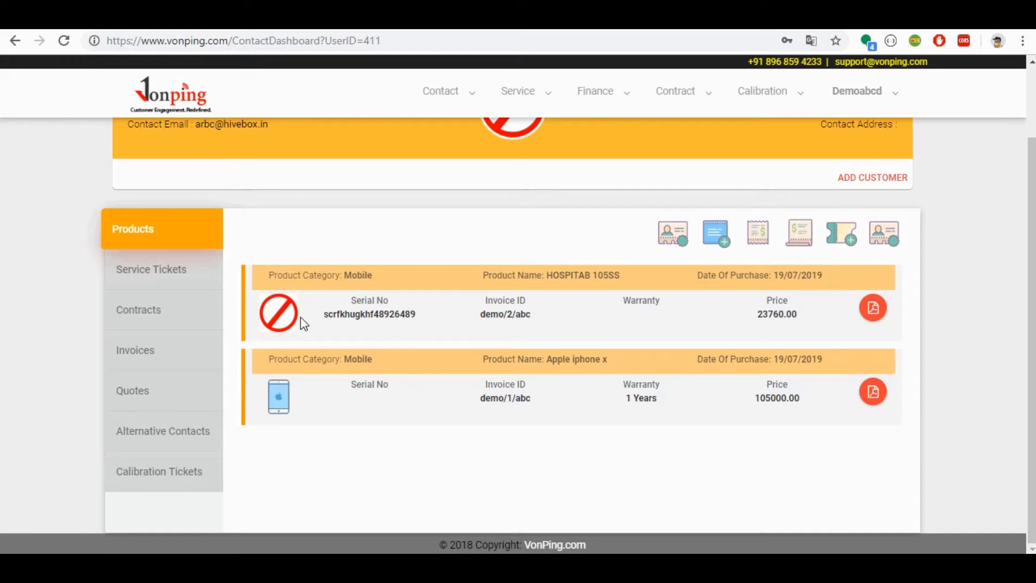
click(168, 264)
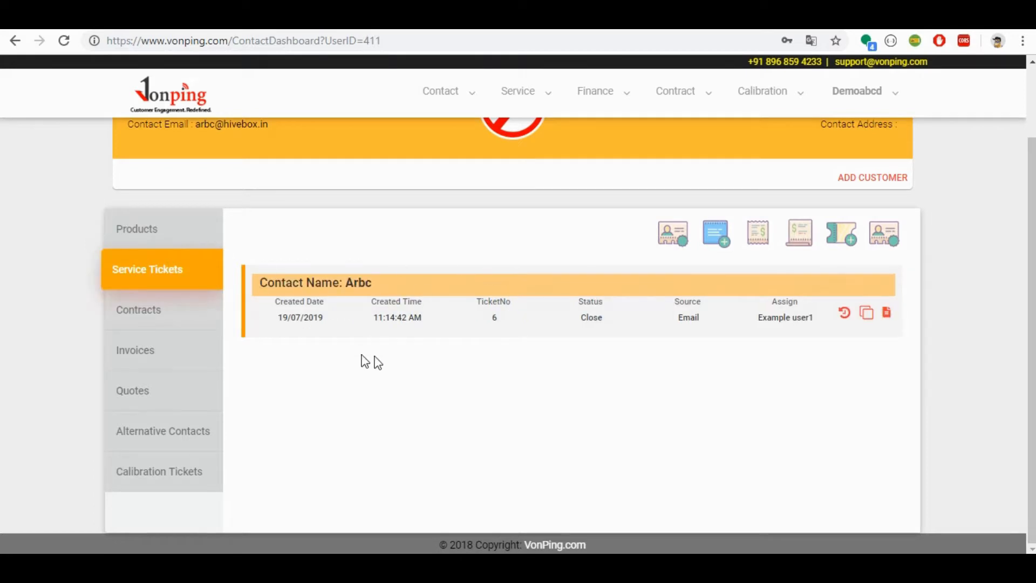
click(144, 306)
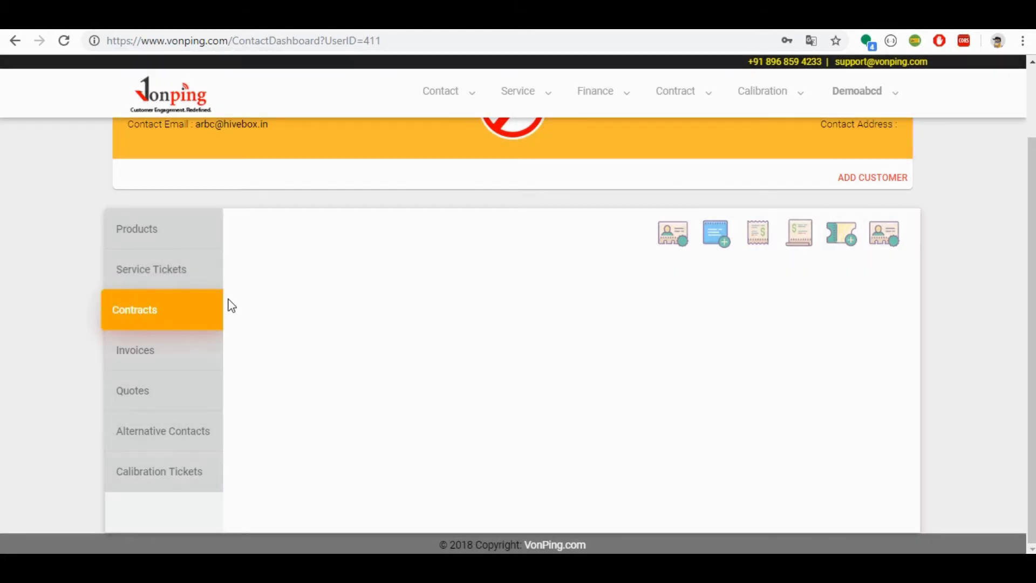
click(193, 350)
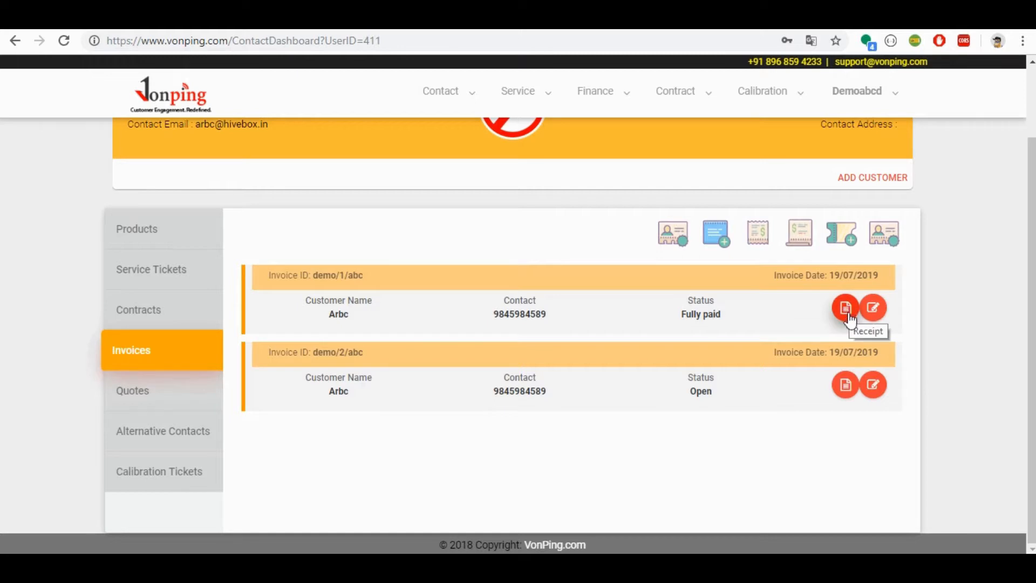
Step: Create a receipt for the open invoice with payment mode Cash and an amount of 15000
click(848, 388)
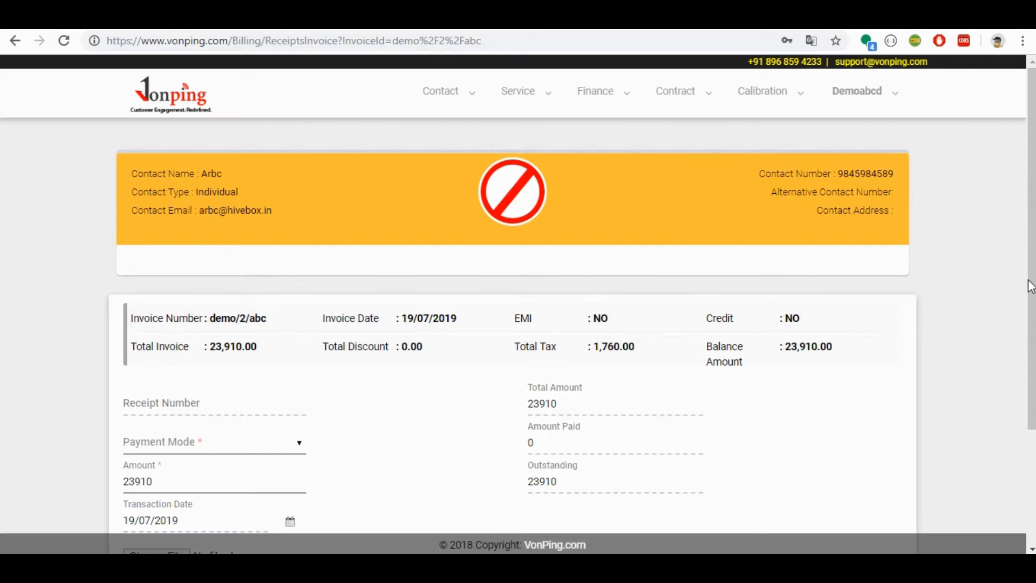
scroll(2, 398, down, 3)
click(272, 290)
click(264, 323)
click(258, 298)
click(255, 306)
click(256, 330)
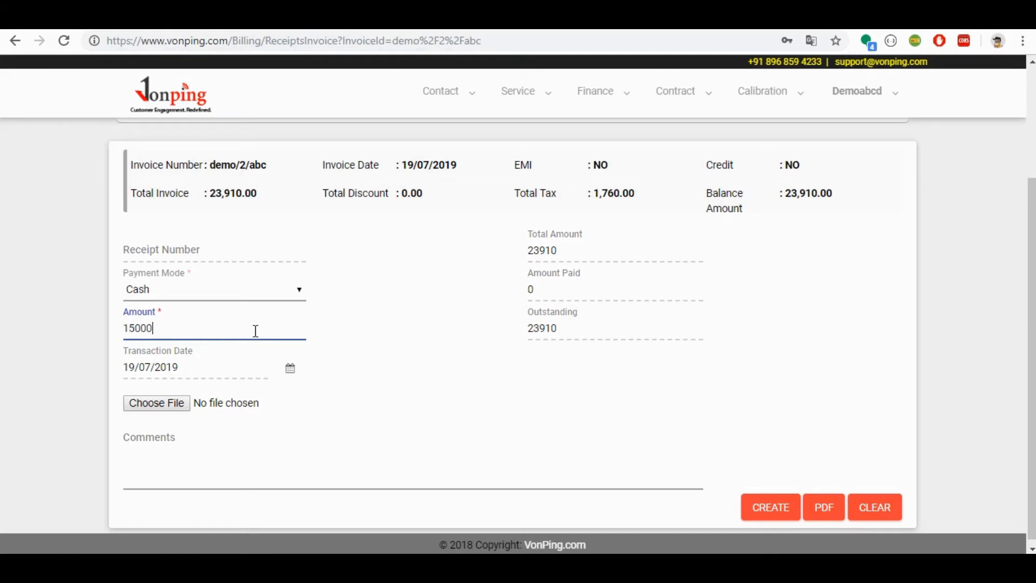
click(764, 509)
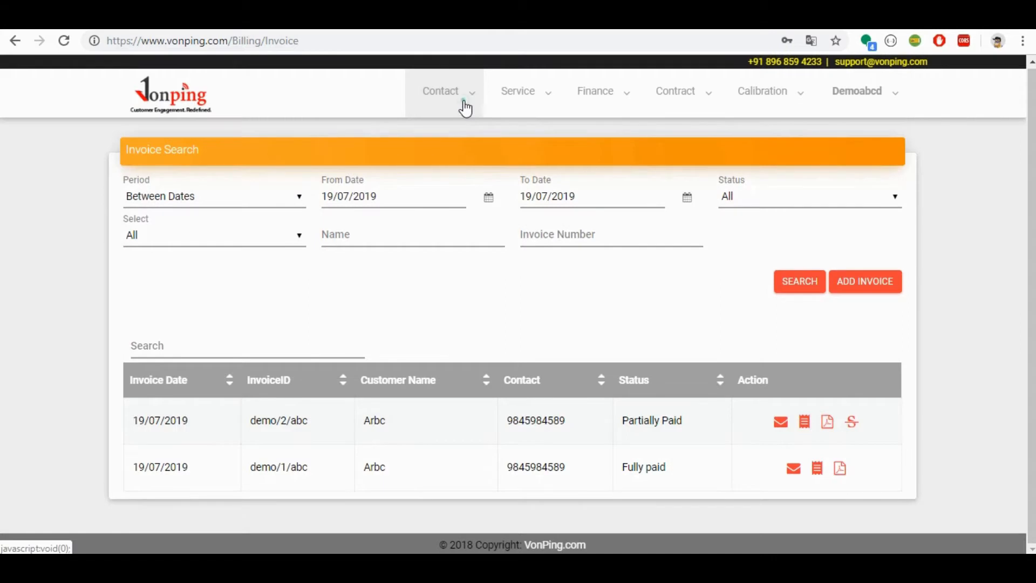
Step: Return to the customer contacts and open the same customer's dashboard
click(465, 108)
click(458, 129)
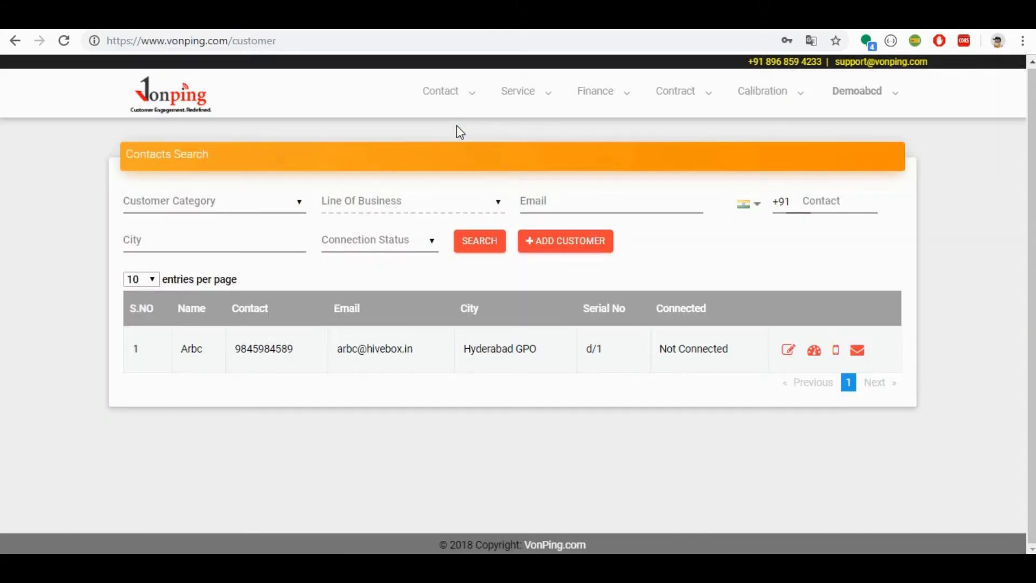
click(815, 351)
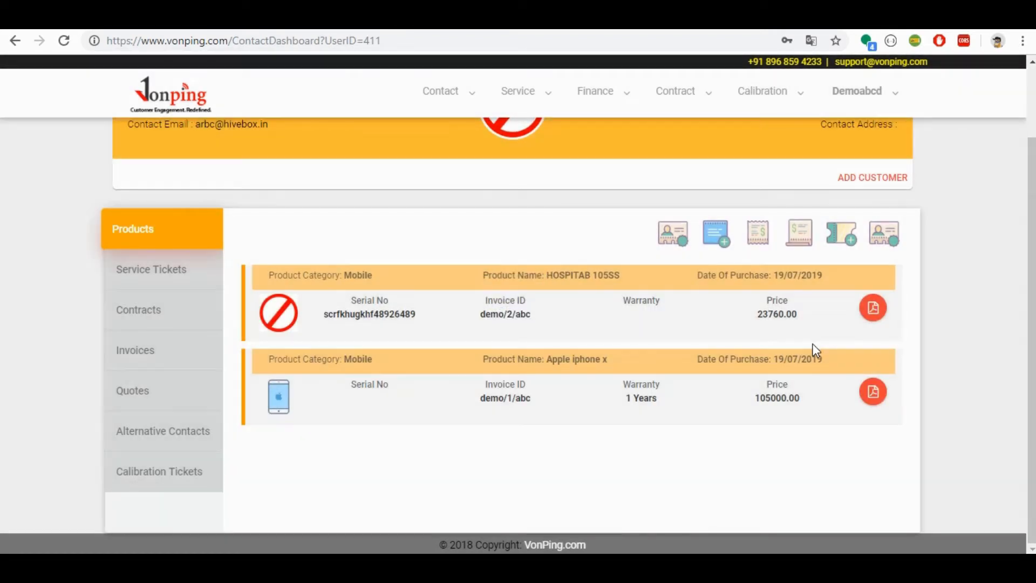
Step: Examine the customer's quotes, alternative contacts and calibration tickets on the contact dashboard
click(189, 387)
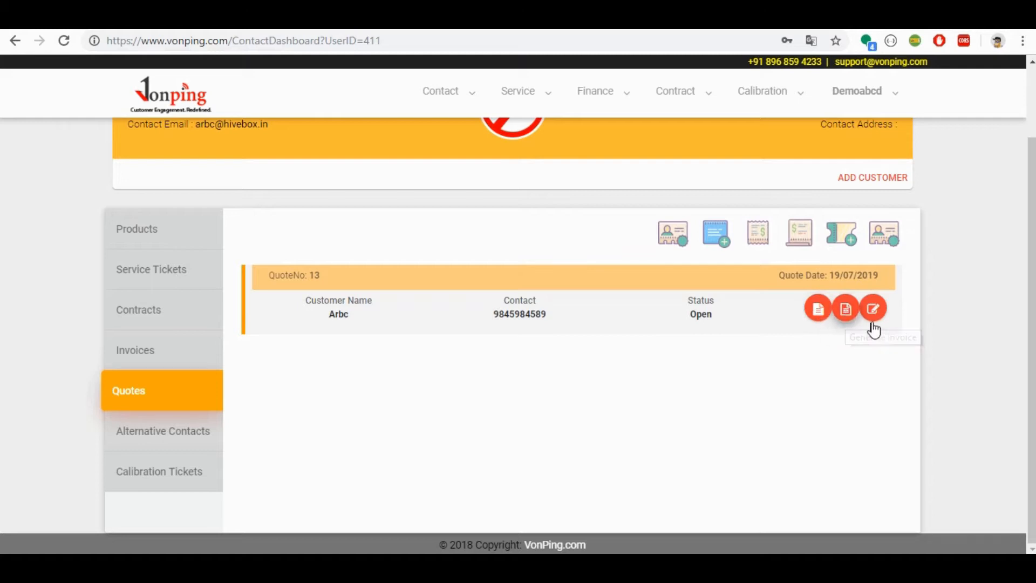
click(193, 435)
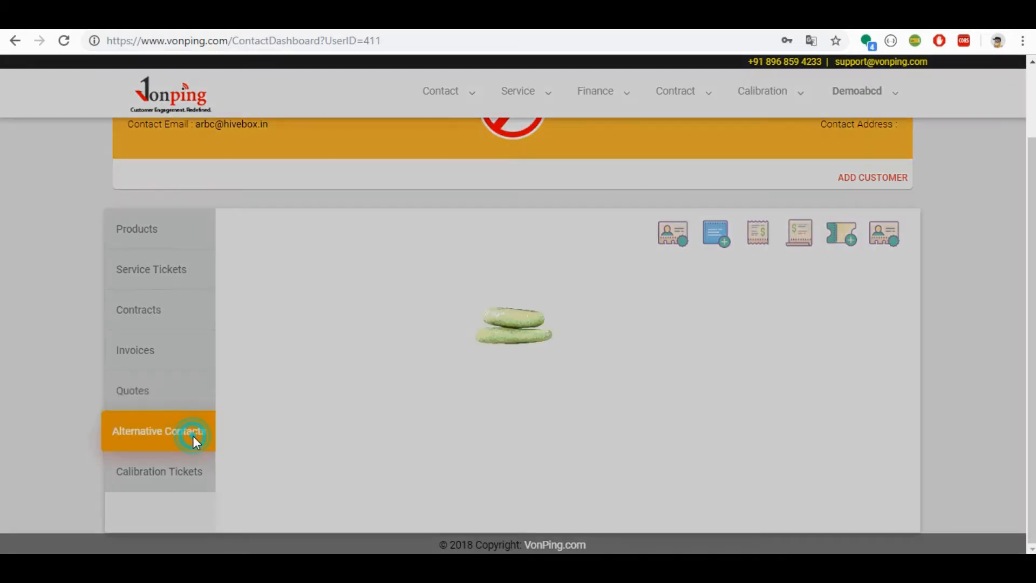
click(187, 473)
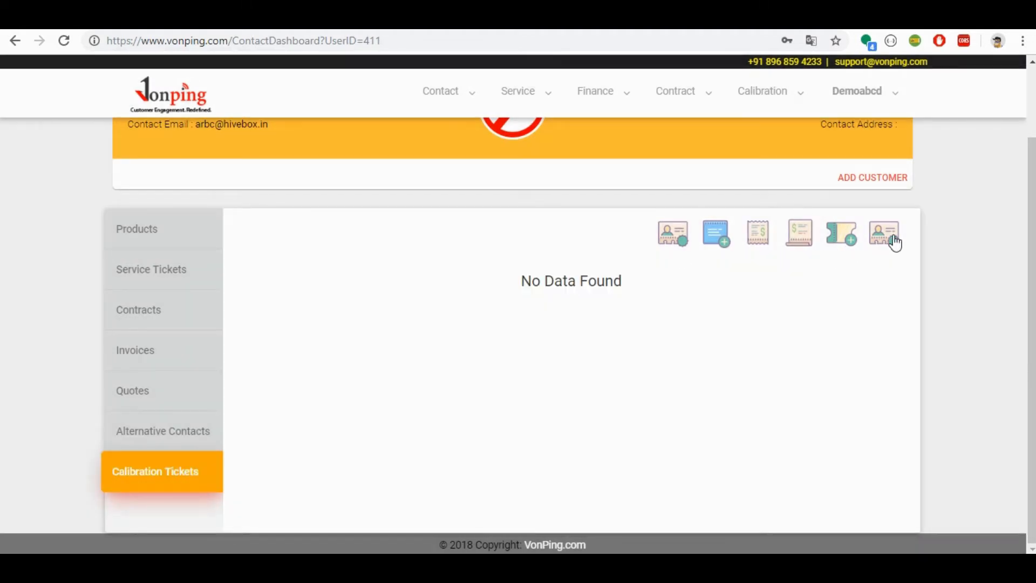
Step: Save an alternate contact named alternate contact with designation Non Connected Contacts, gender Male and an e-mail address, and check the alternative contacts list
click(888, 238)
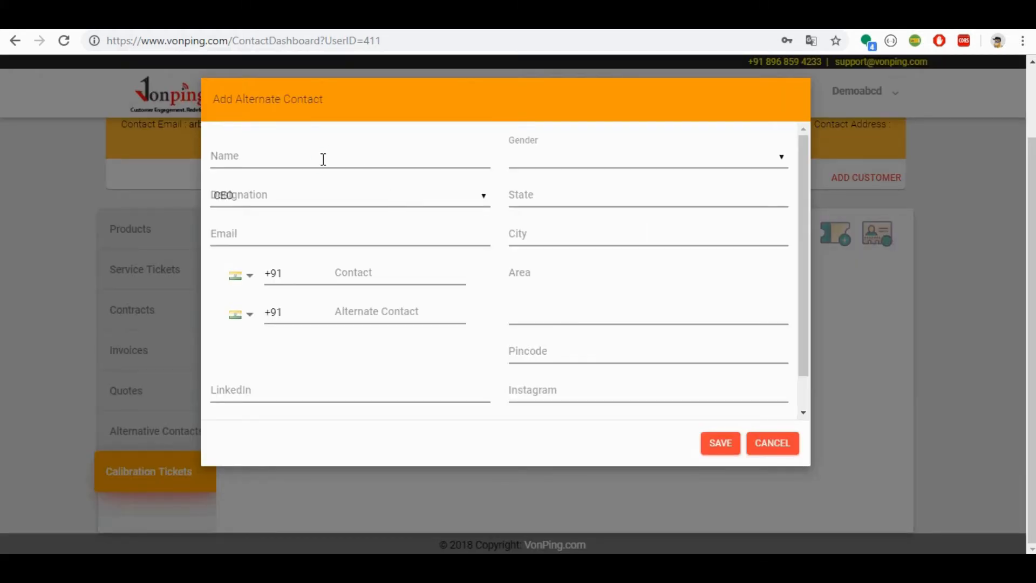
click(322, 160)
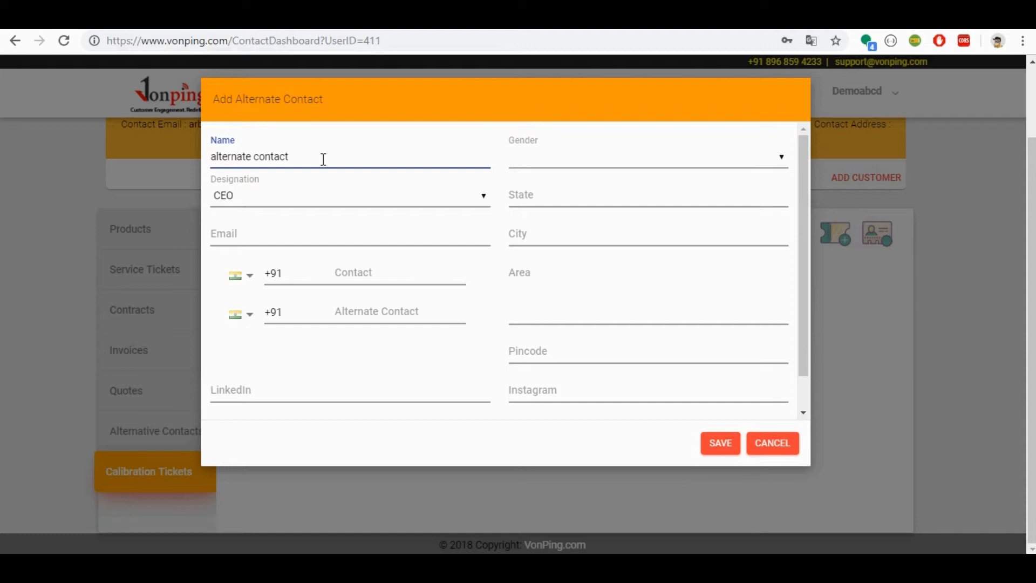
click(324, 195)
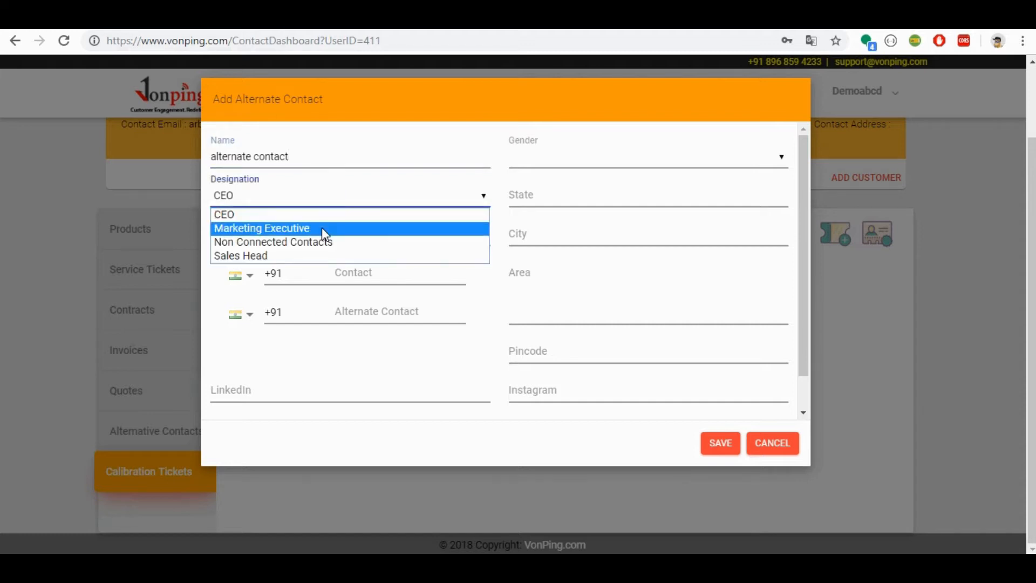
click(322, 244)
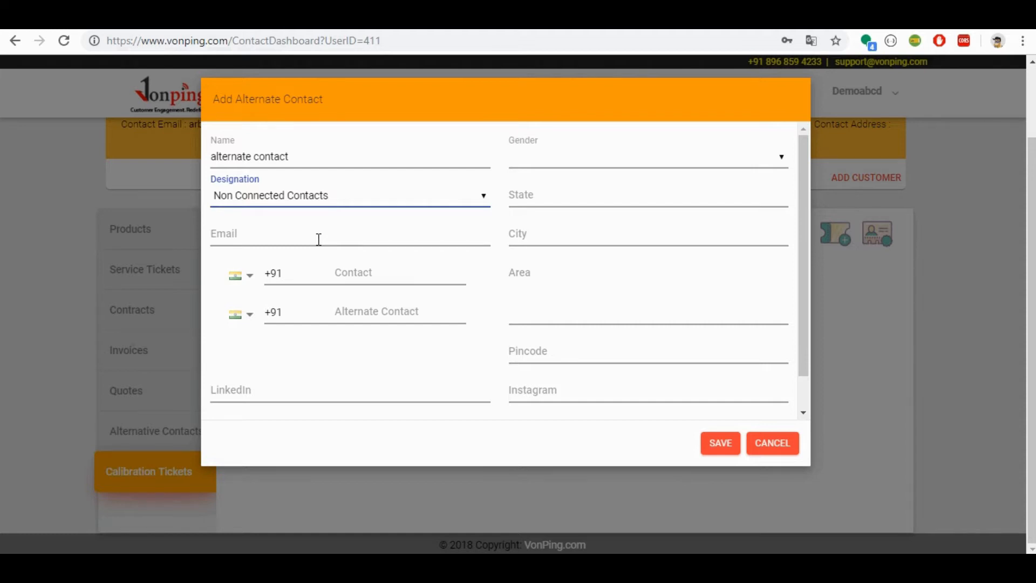
click(805, 400)
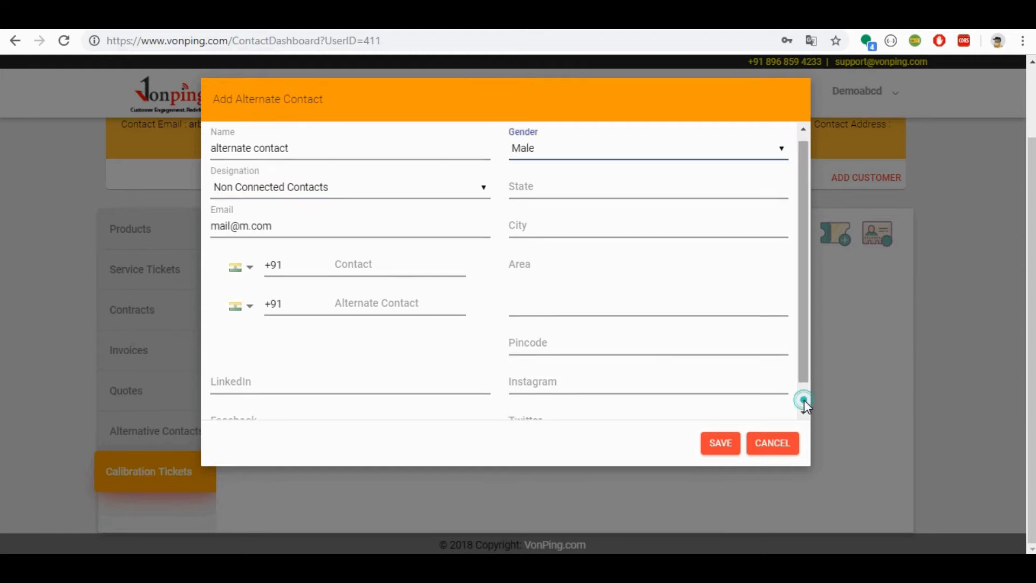
click(723, 444)
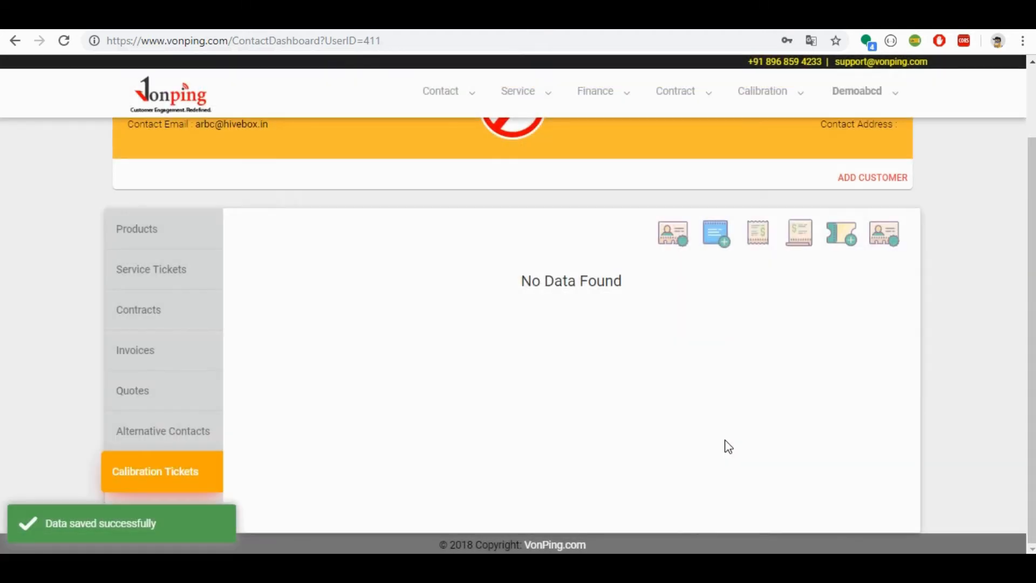
click(189, 434)
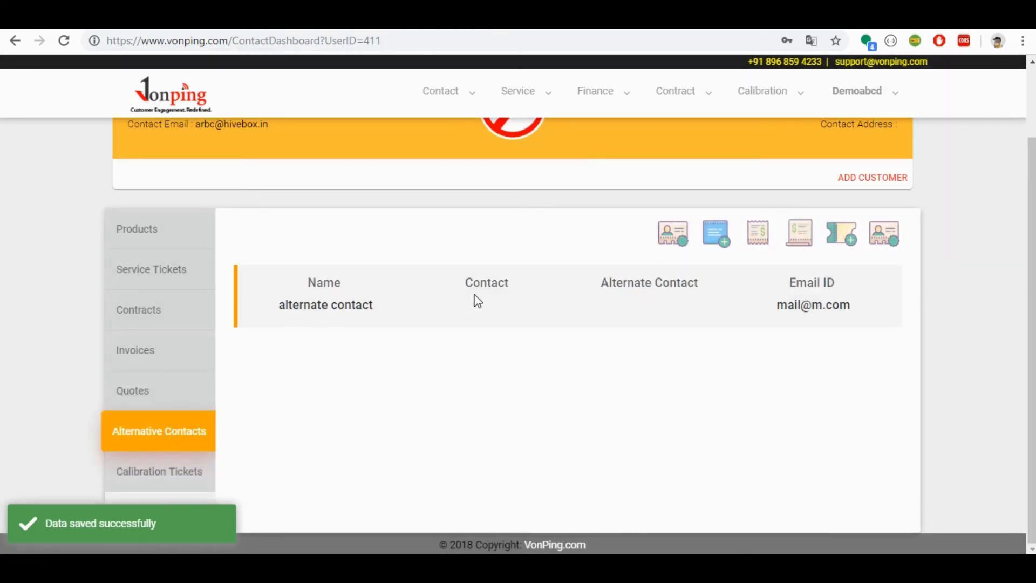
Step: Add a second alternate contact named alternative contact 2 with designation CEO, an e-mail address and both phone numbers, and save it
click(886, 233)
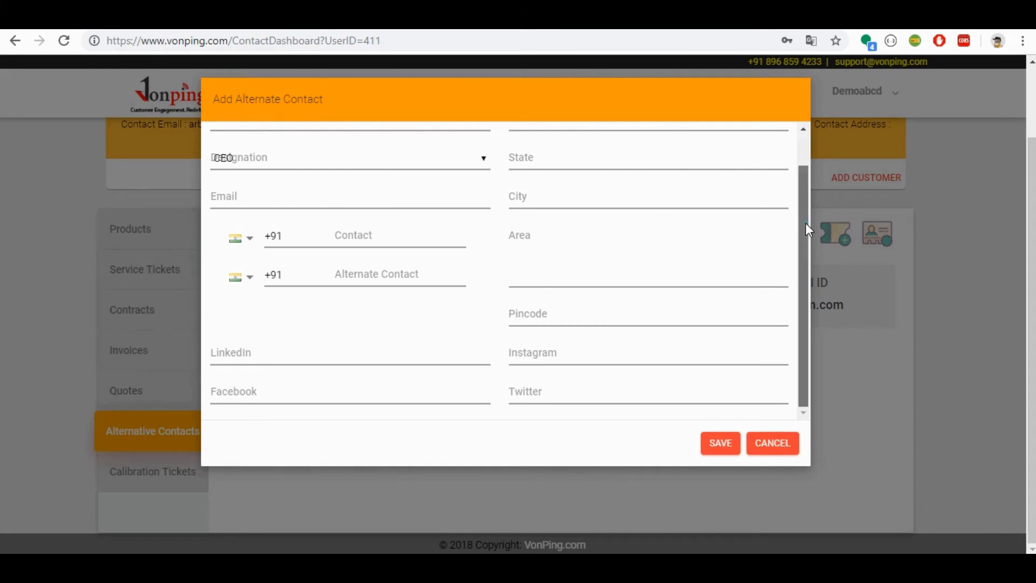
drag(808, 229, 806, 160)
click(359, 156)
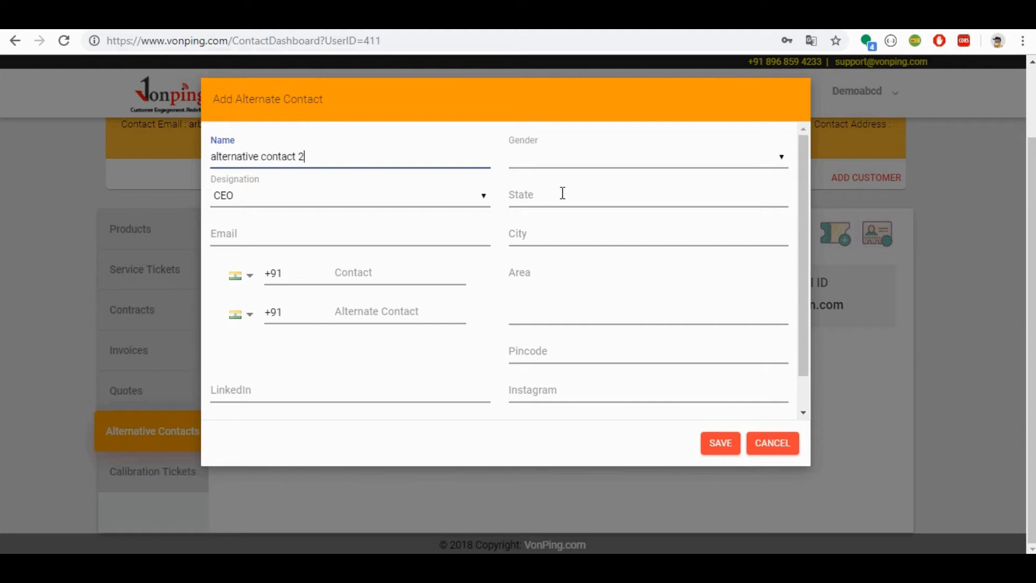
click(406, 232)
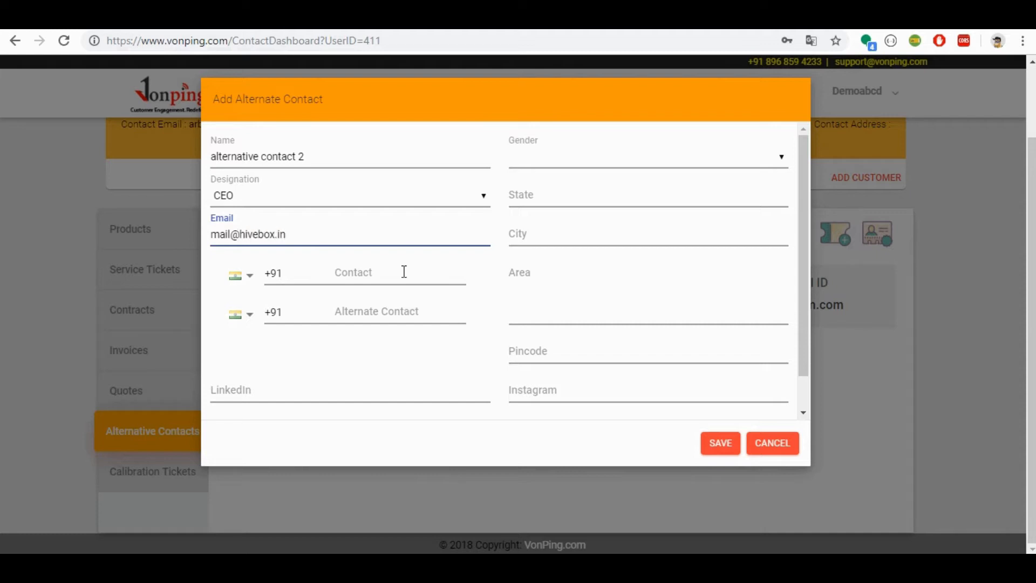
click(404, 272)
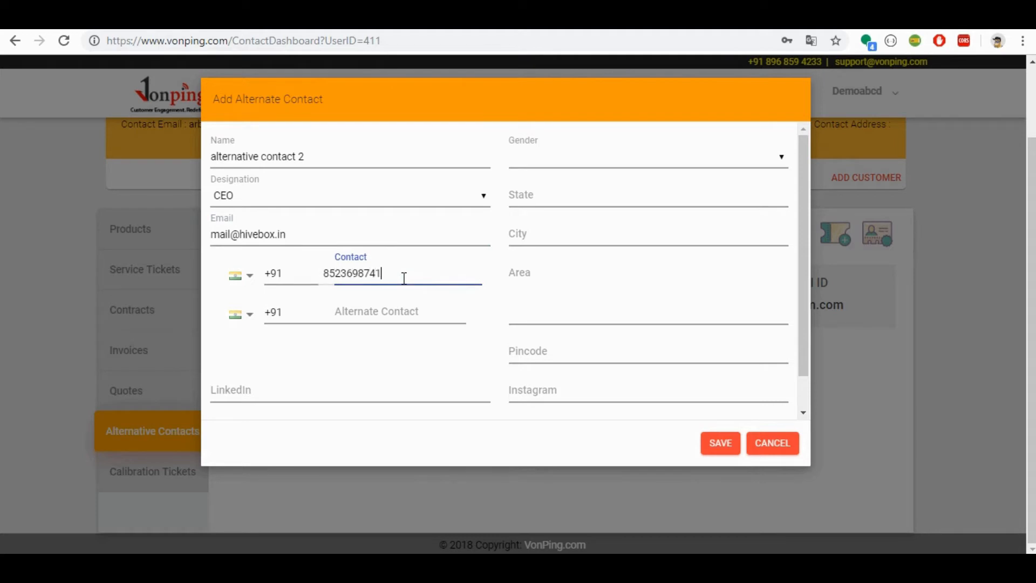
key(Tab)
key(Tab)
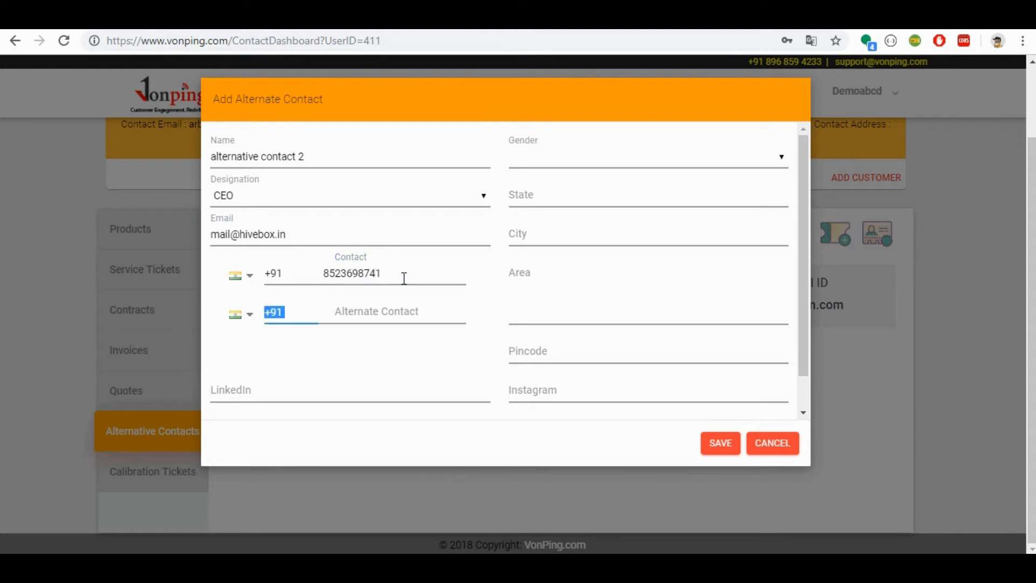
key(Tab)
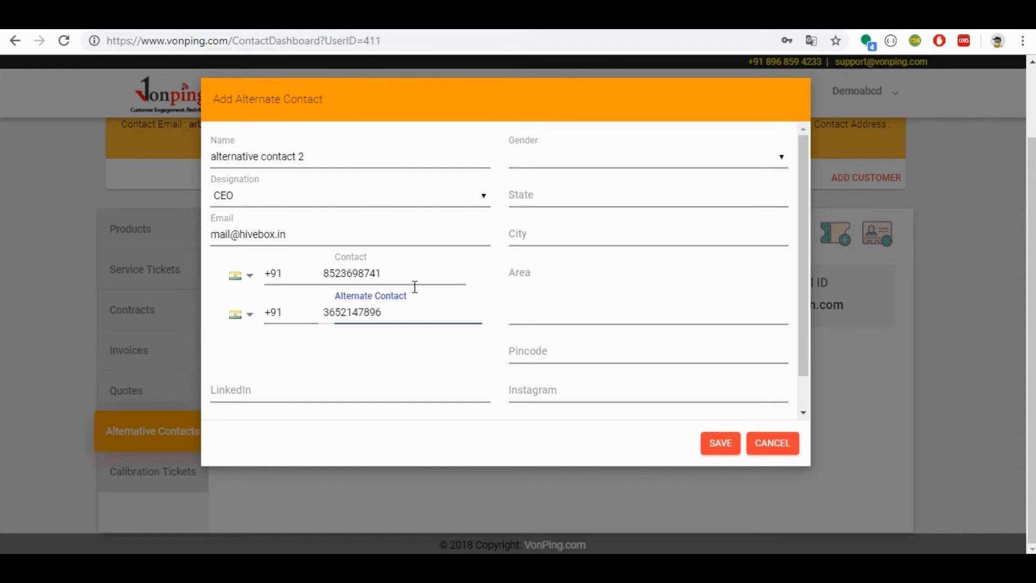
click(723, 443)
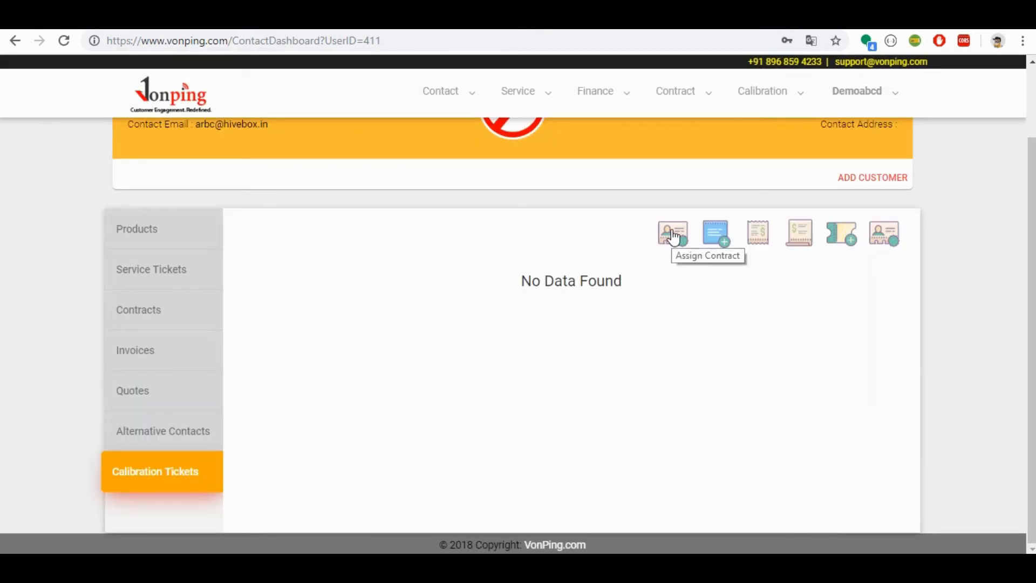
Step: Start assigning the Mobile AMC contract to the customer and review its billing terms, visit dates and visit status options
click(673, 236)
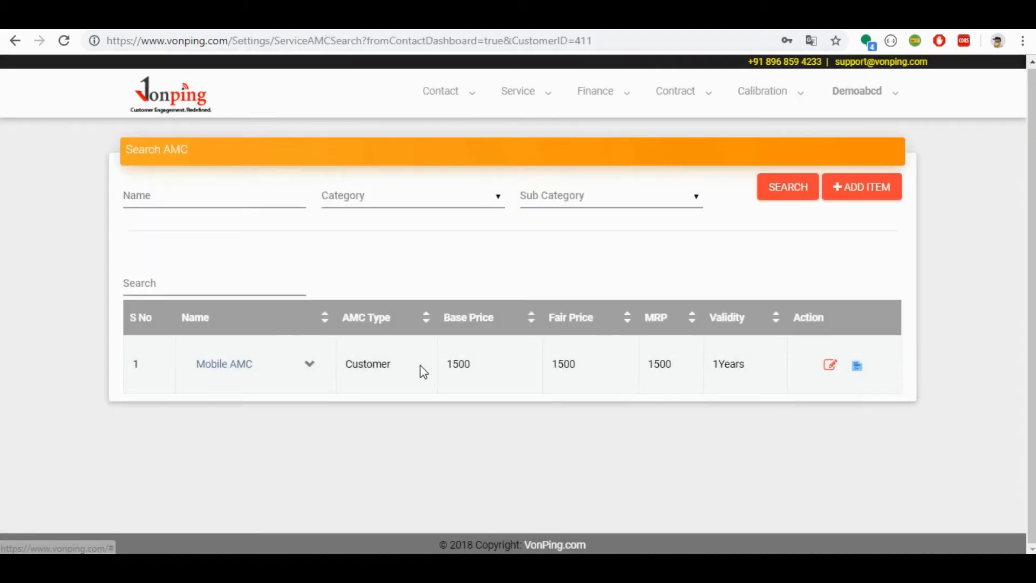
click(857, 366)
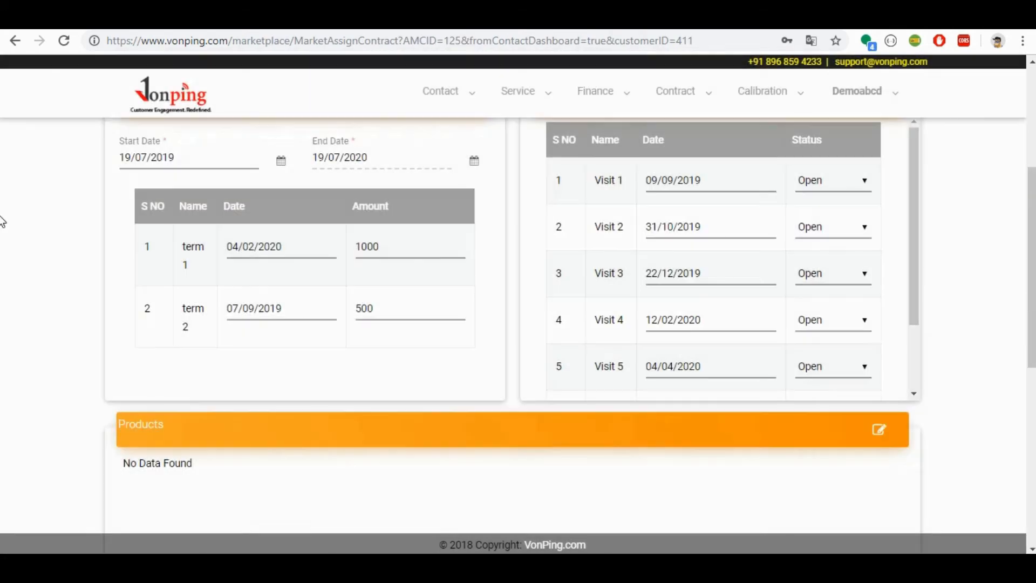
drag(1034, 190, 1034, 98)
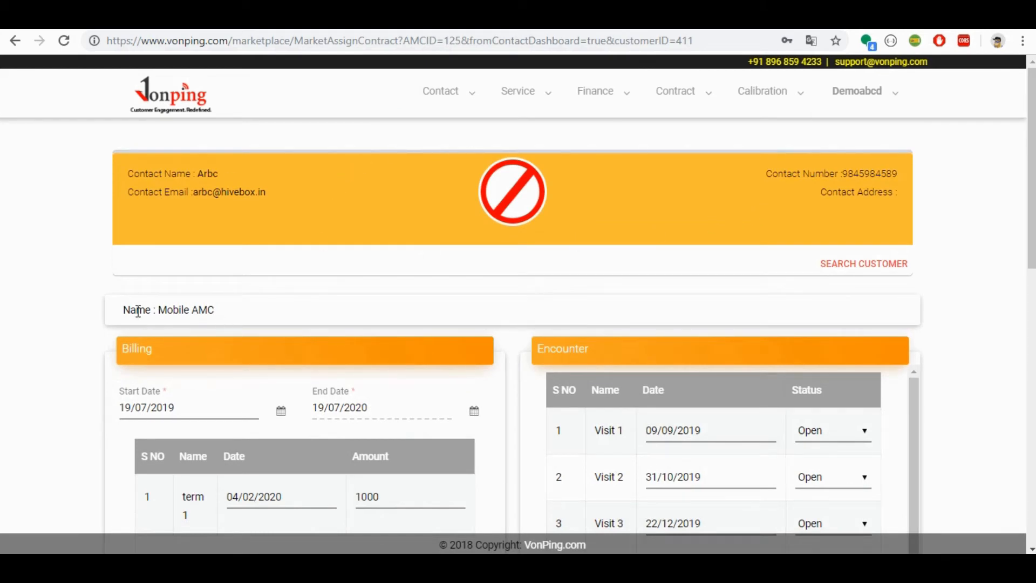
scroll(2, 216, down, 3)
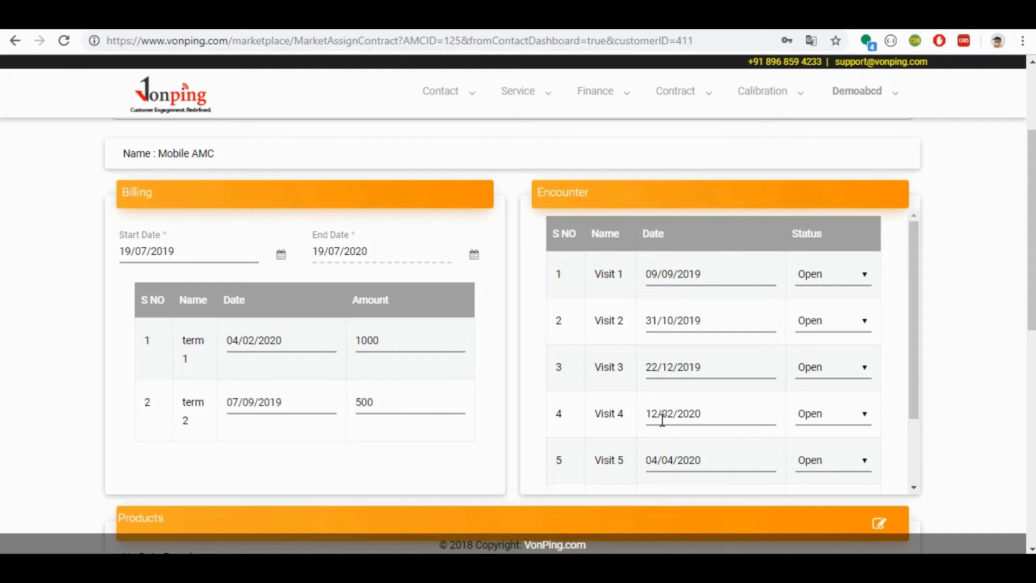
click(916, 306)
drag(916, 306, 911, 276)
click(834, 285)
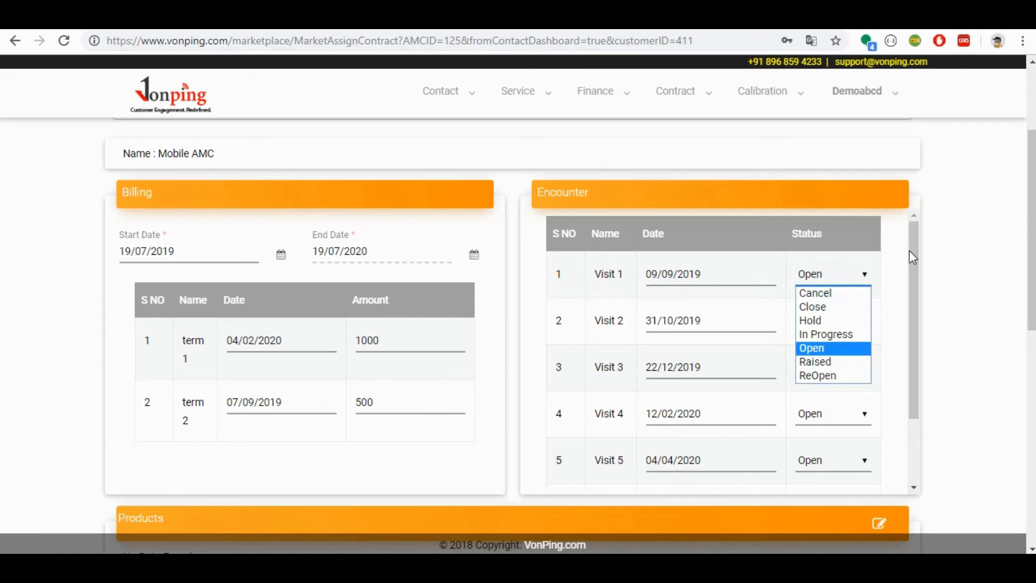
click(970, 258)
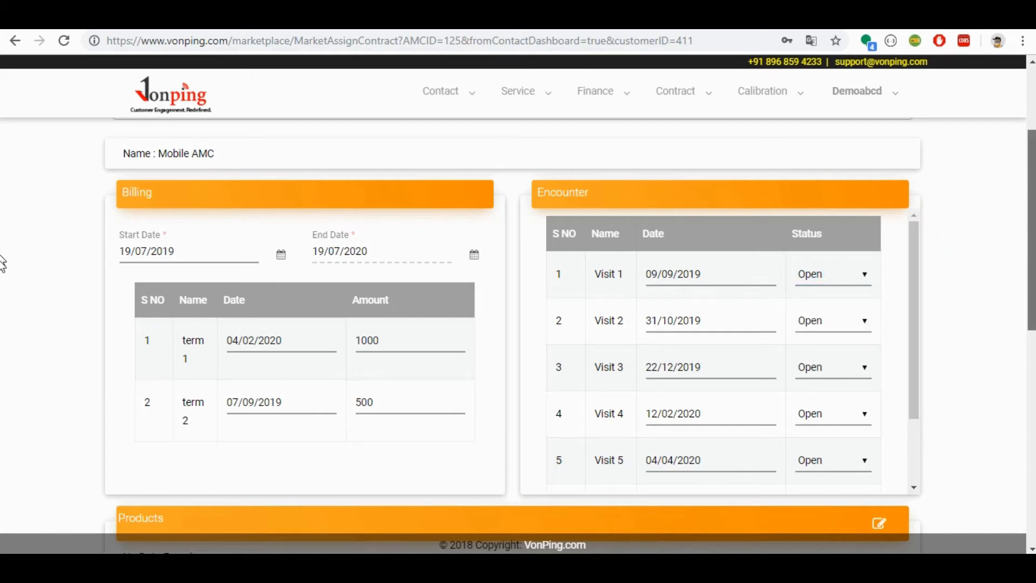
Step: Edit the contract's products, choose the SmartPhone subcategory and select iphone x as the covered product
scroll(2, 324, down, 4)
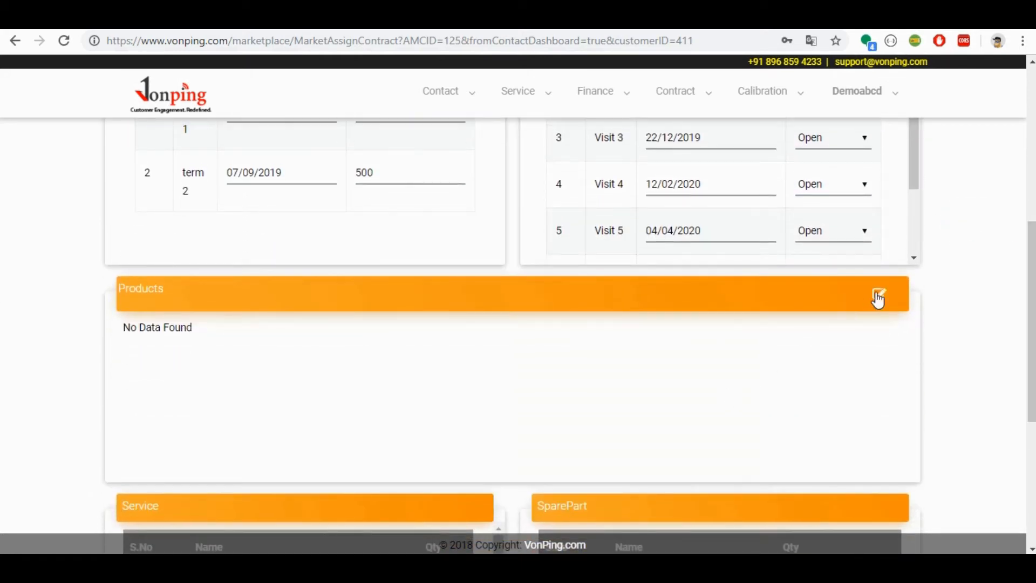
click(878, 299)
click(266, 200)
click(266, 229)
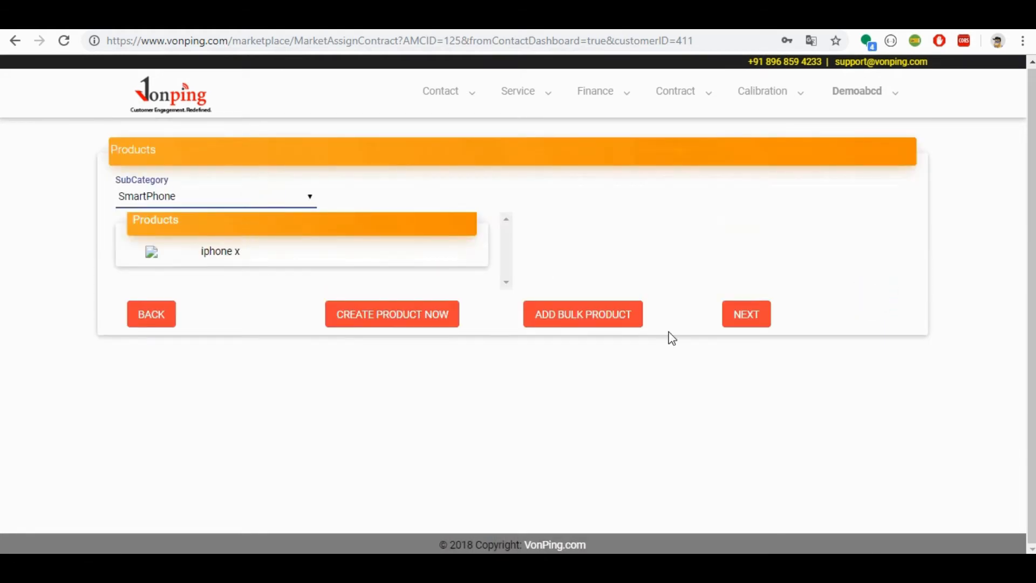
click(746, 320)
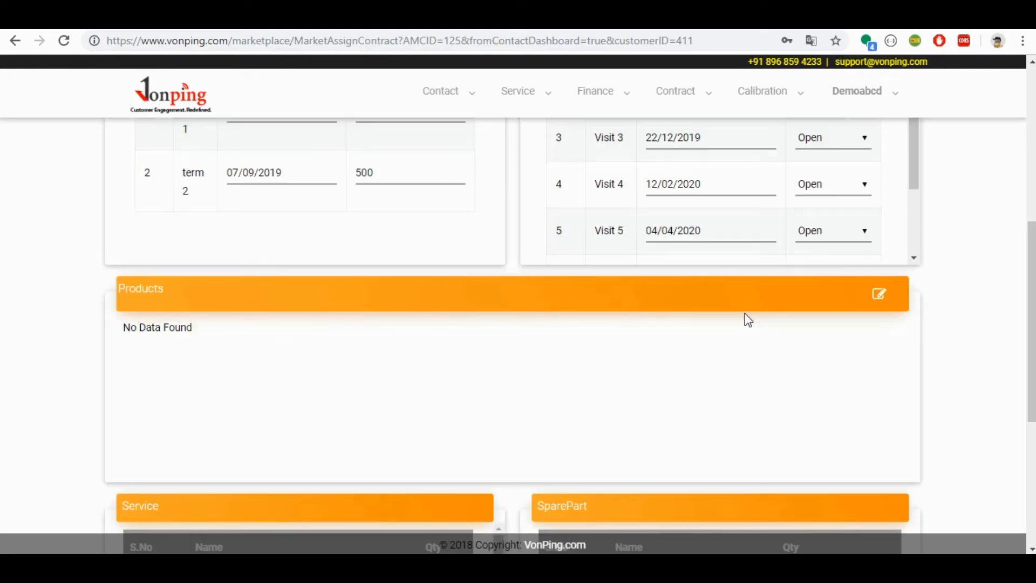
click(879, 294)
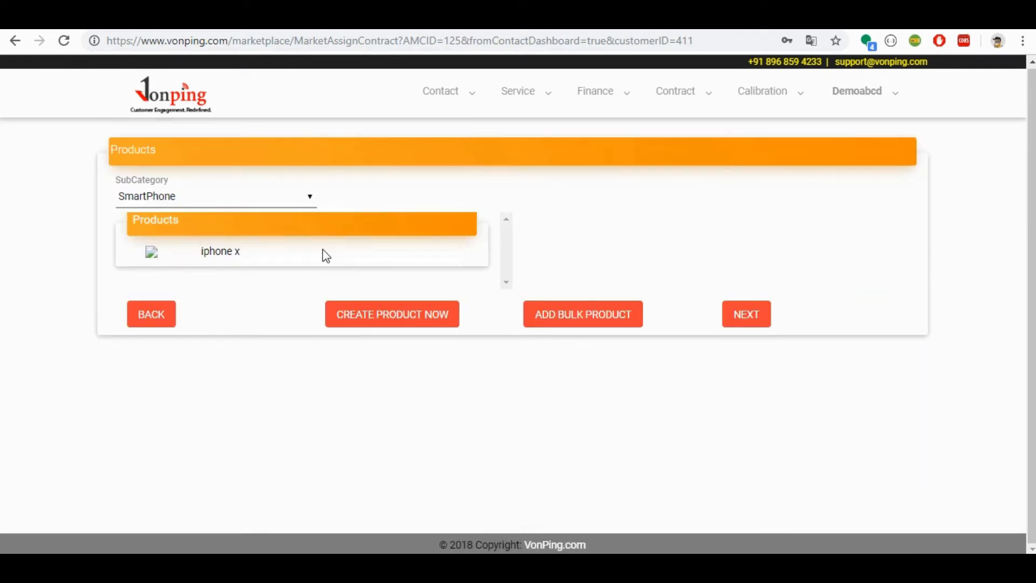
click(278, 252)
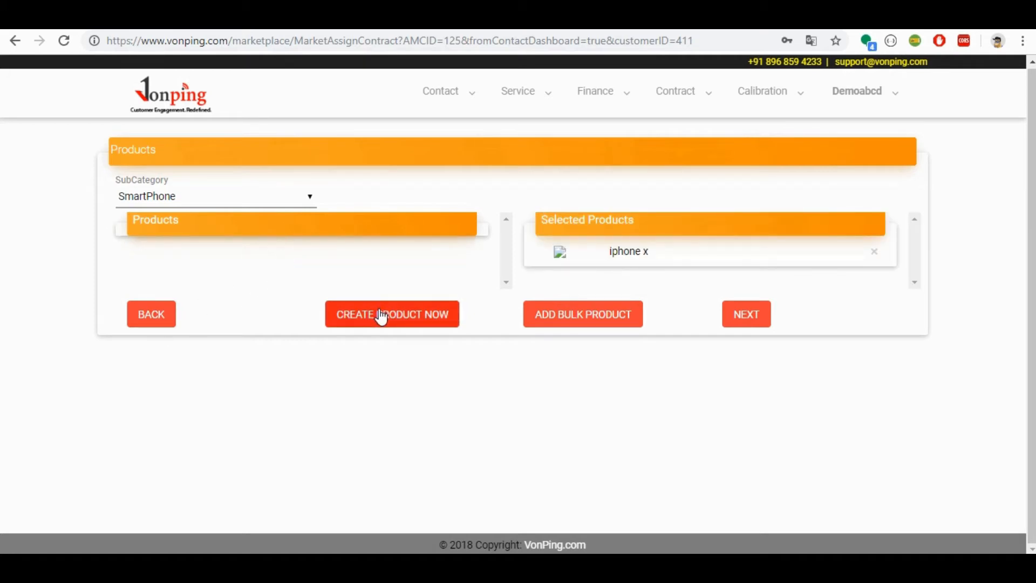
Step: Start creating a SmartPhone product with tag name mobile A, purchased price 1500 and brand Apple
click(437, 324)
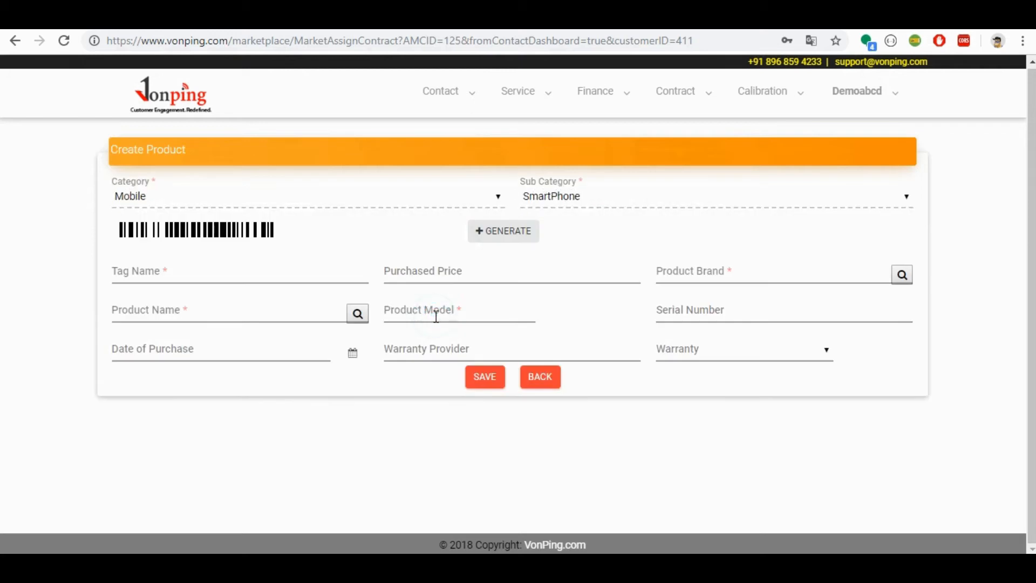
click(274, 277)
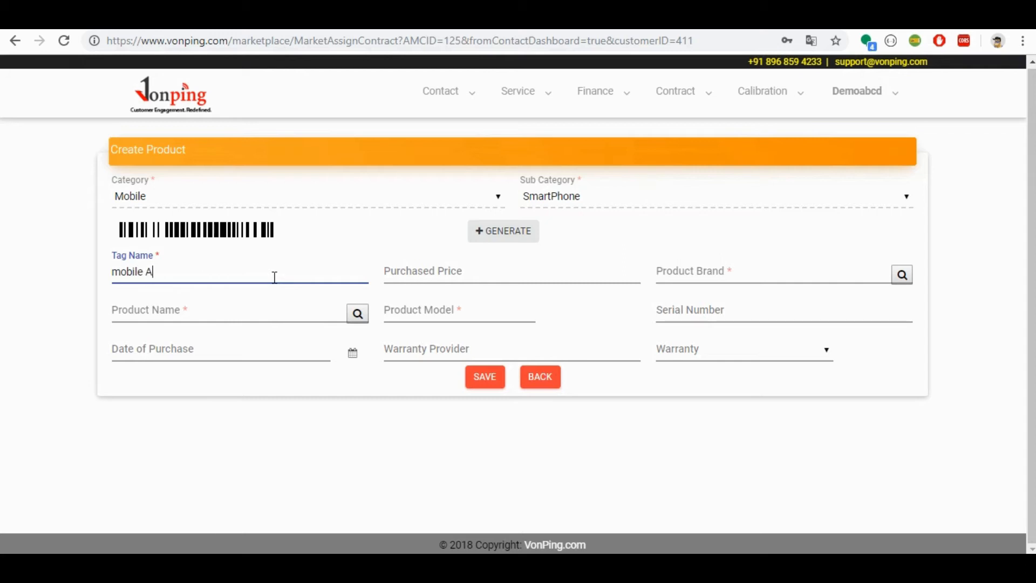
click(443, 275)
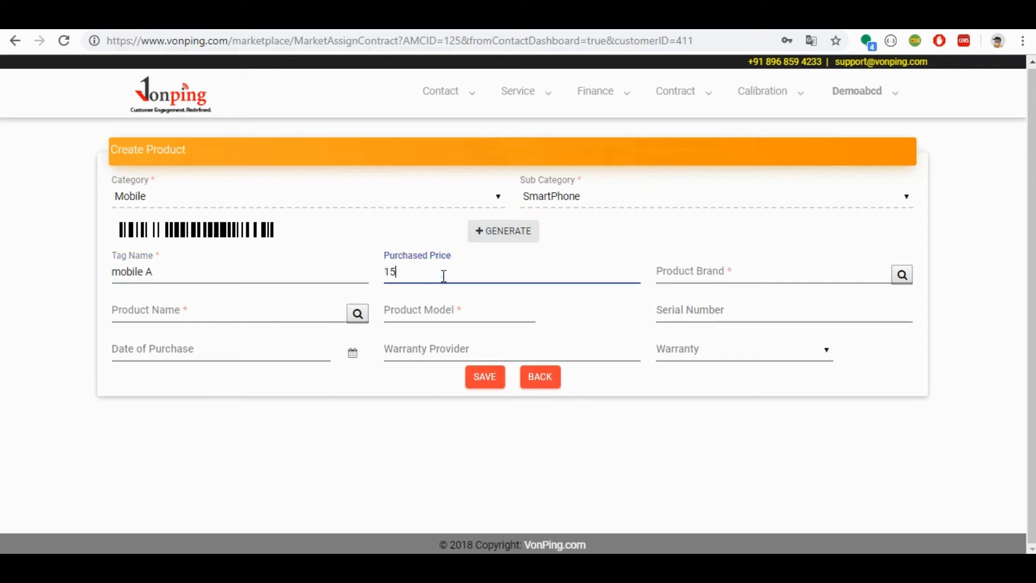
key(Tab)
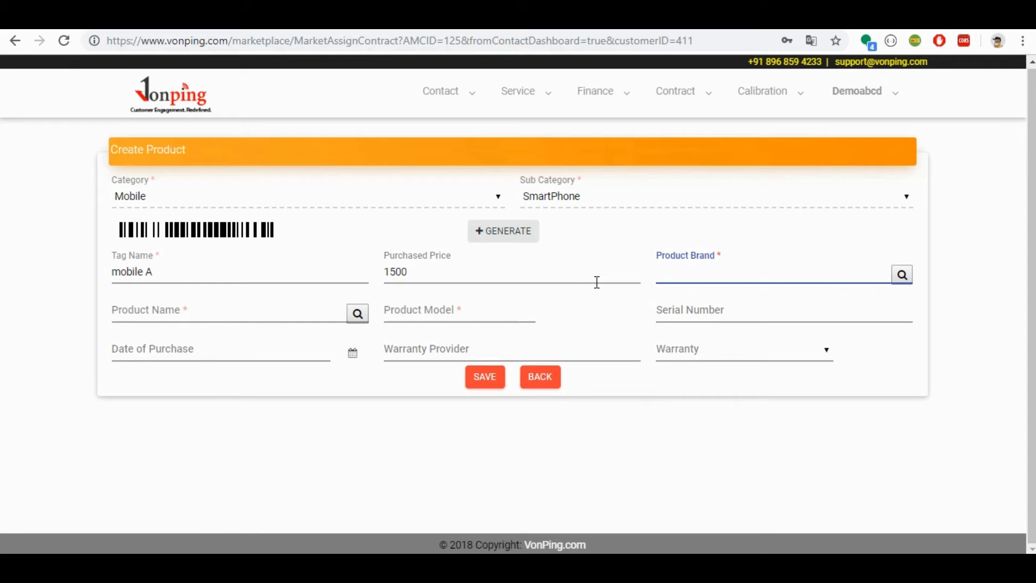
click(902, 275)
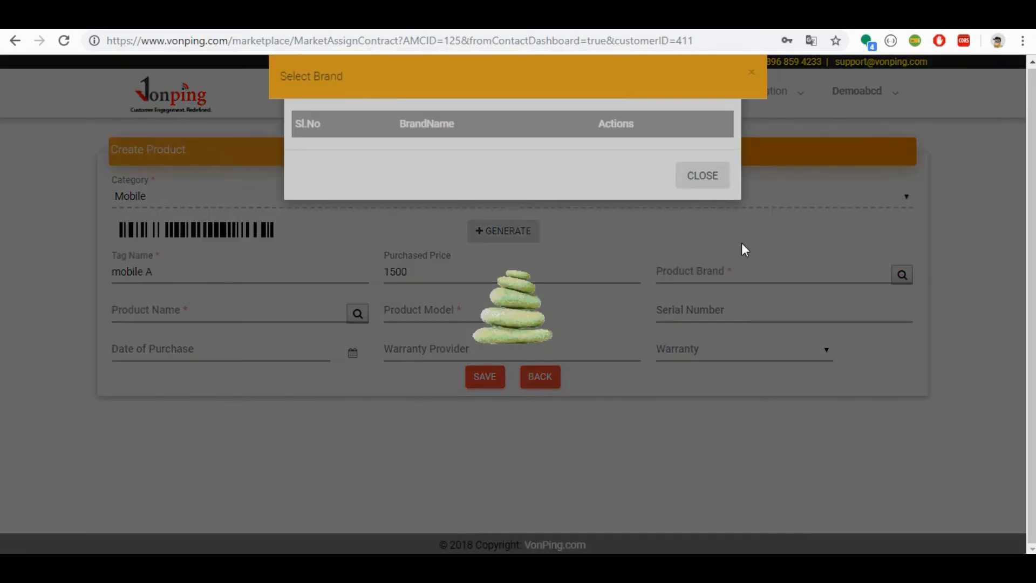
click(664, 161)
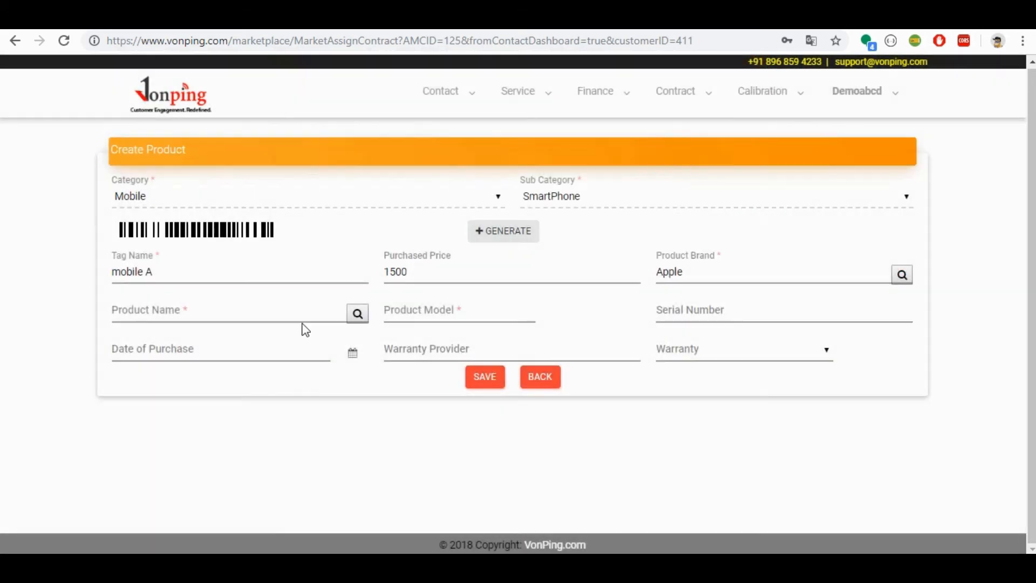
Step: Choose Apple iphone x as the new product, enter serial number rb2vdbgb489r and save it
click(357, 314)
click(360, 318)
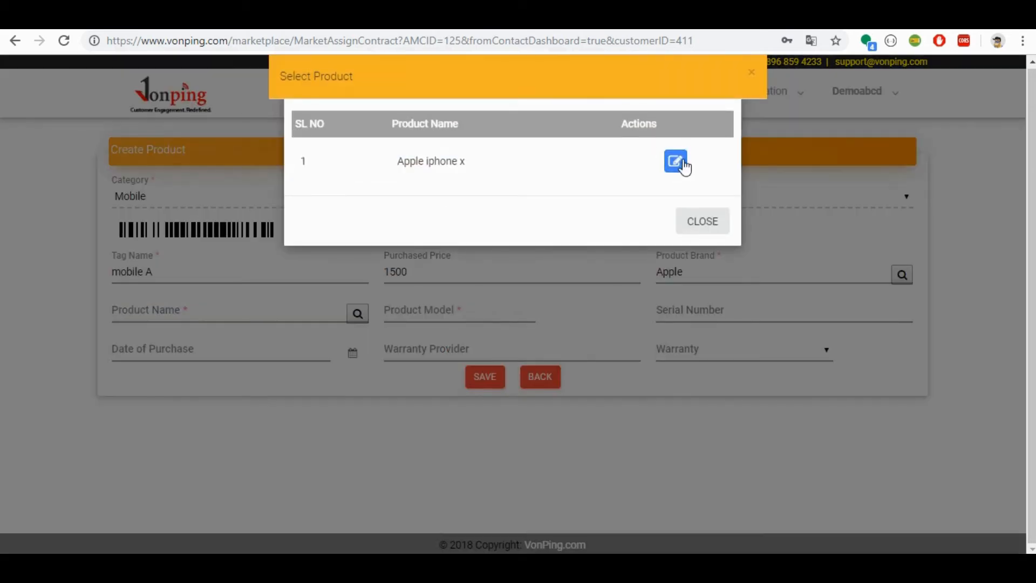
click(682, 161)
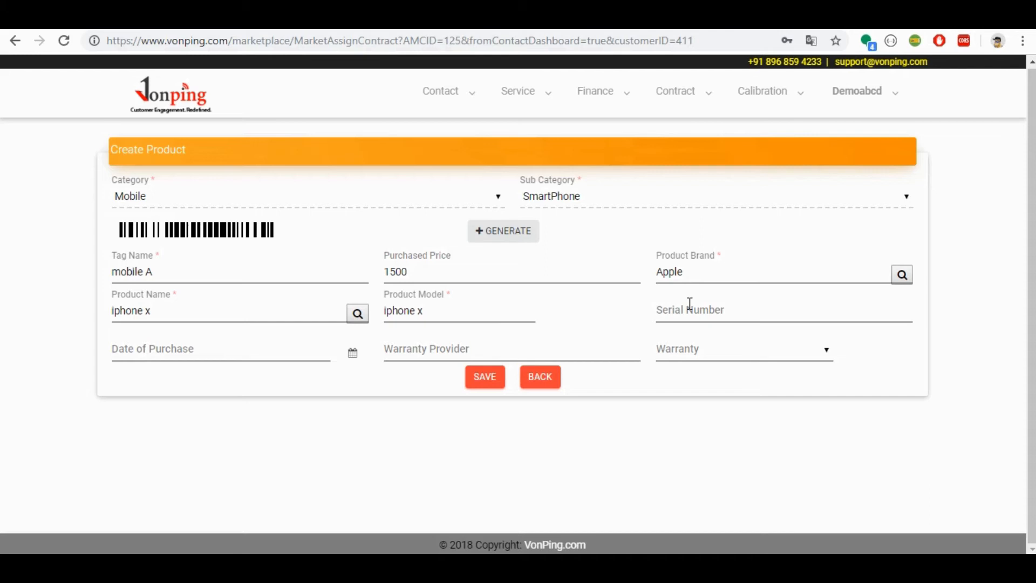
click(735, 308)
text(rb2vdbgb489r)
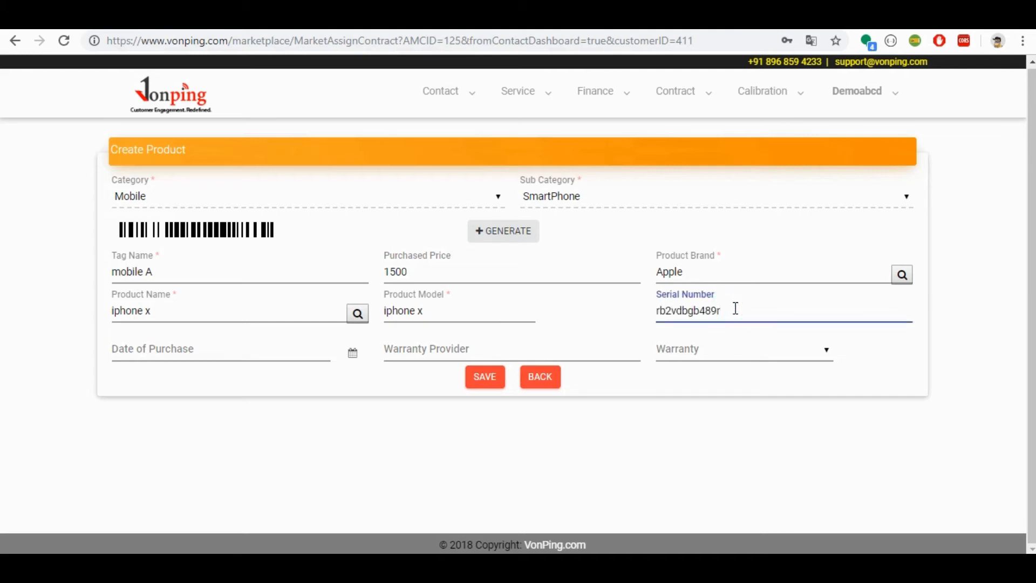
click(484, 378)
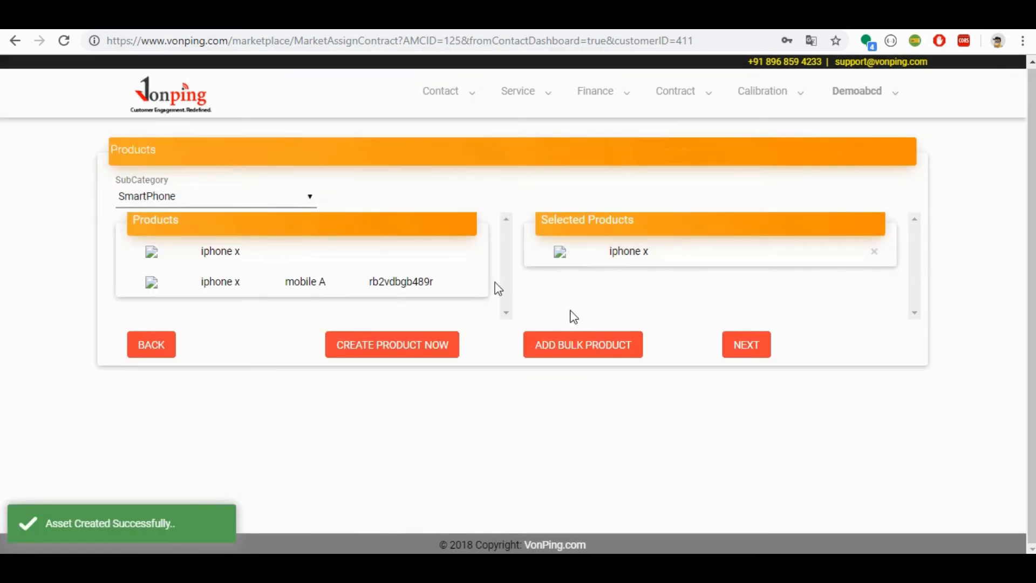
Step: Start a bulk product entry for Apple iphone x with a quantity of 4
click(601, 352)
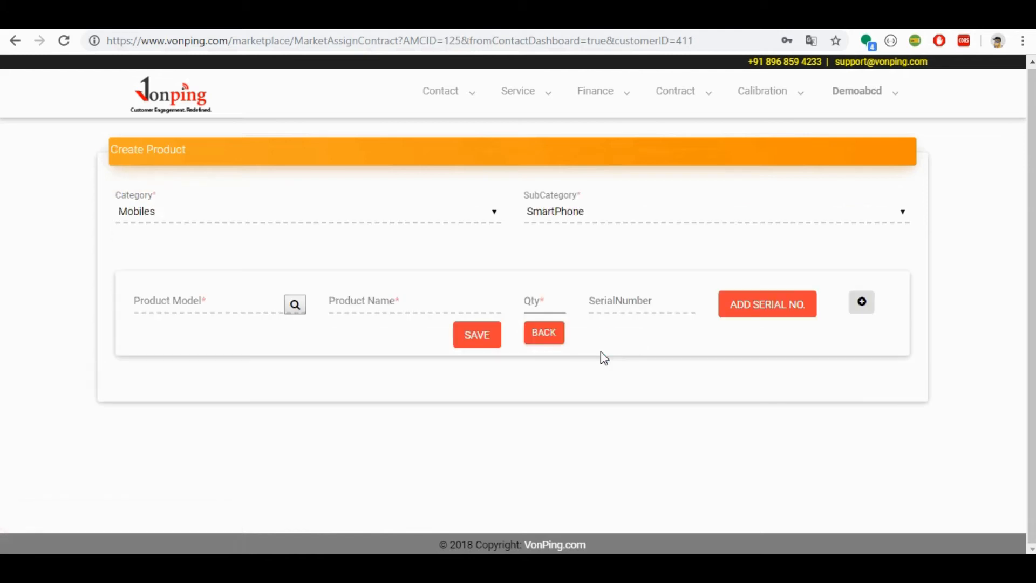
click(295, 305)
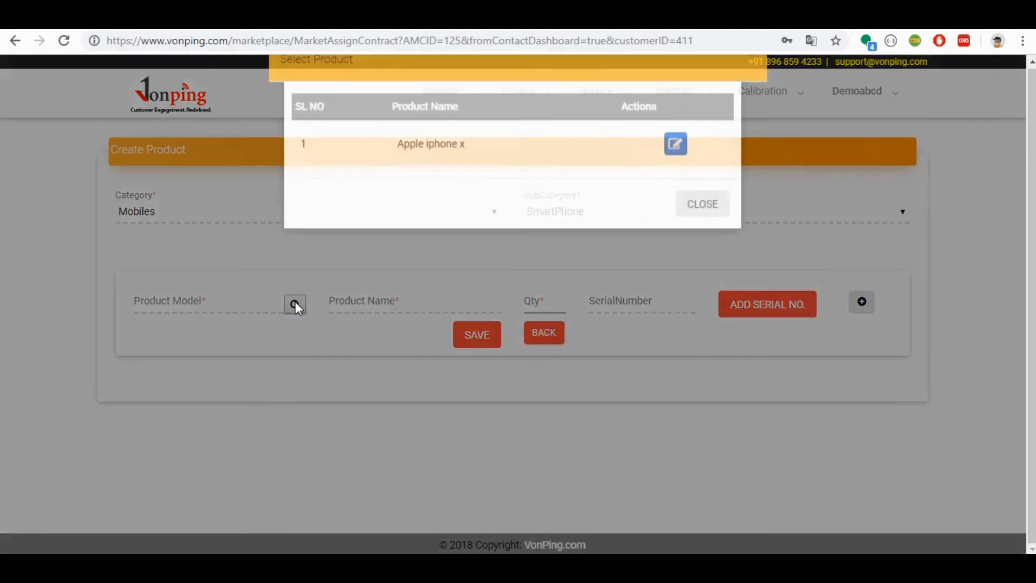
click(675, 161)
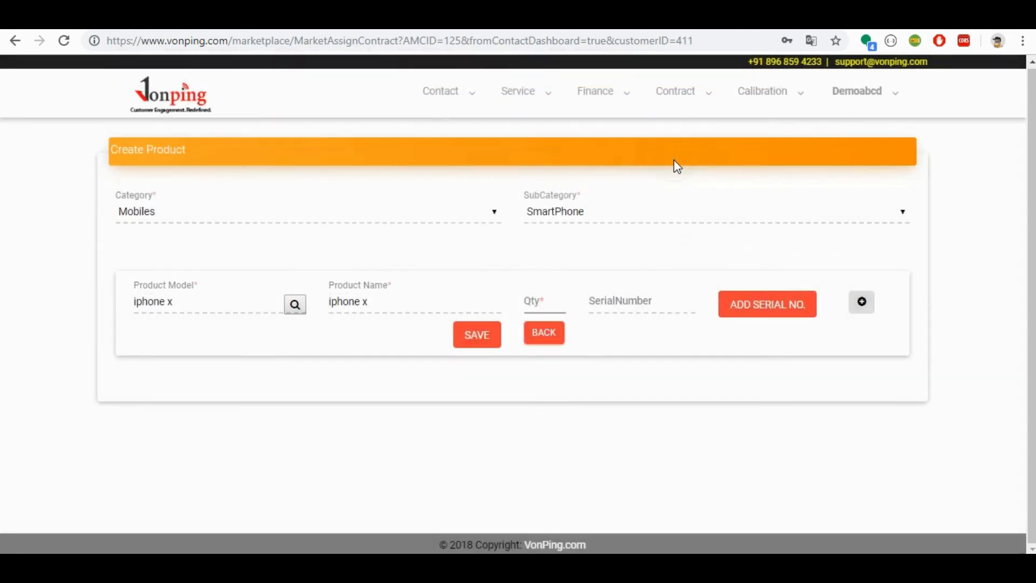
click(550, 301)
Step: Add serial numbers rgertheethth, rtg642tr4892vr, et6482tggt and gb482gtr64832 to the bulk iphone x entry and save the bulk products
click(778, 313)
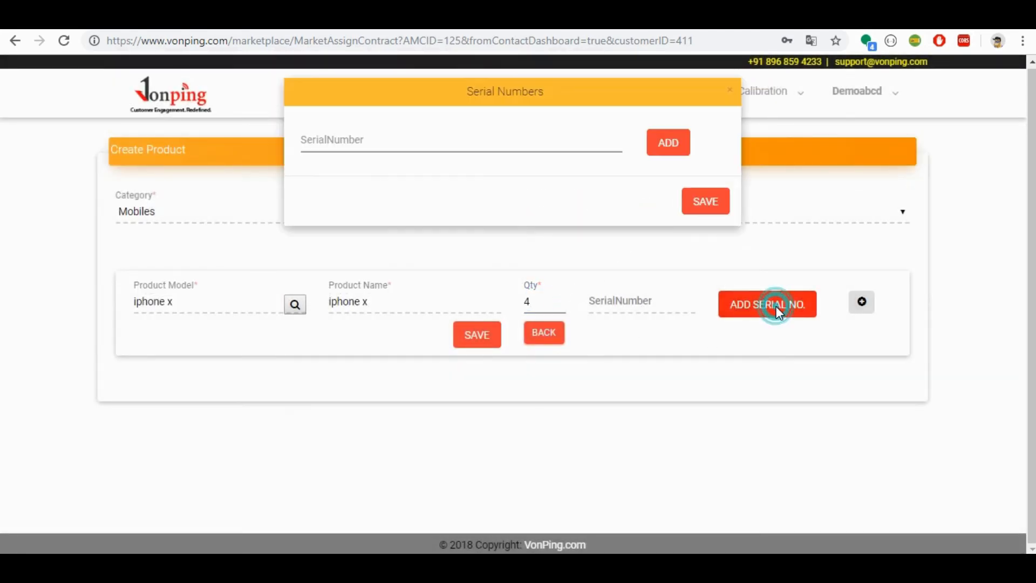
click(562, 139)
text(rgertheethth)
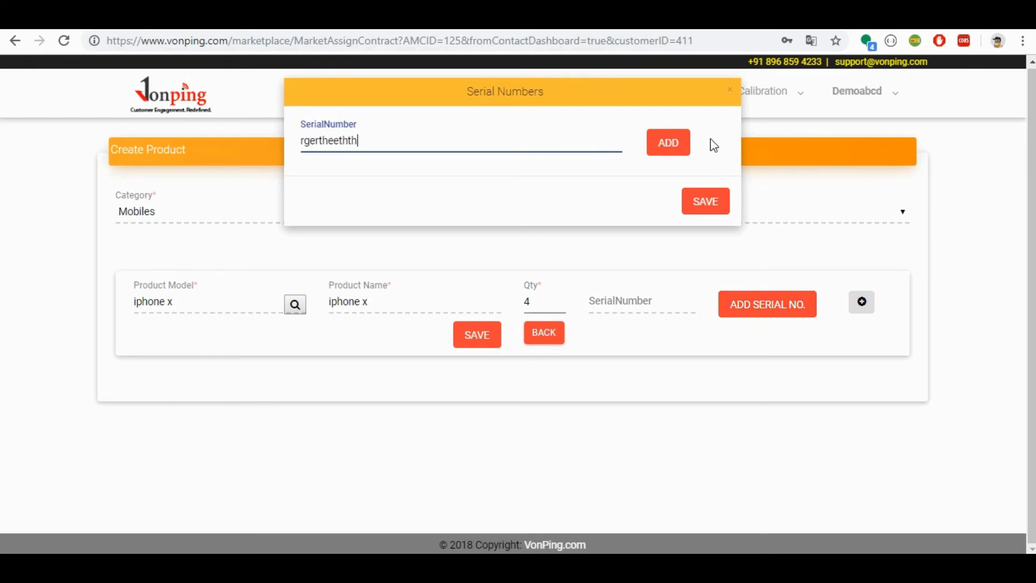
click(660, 151)
click(483, 134)
text(rtg642tr4892vr)
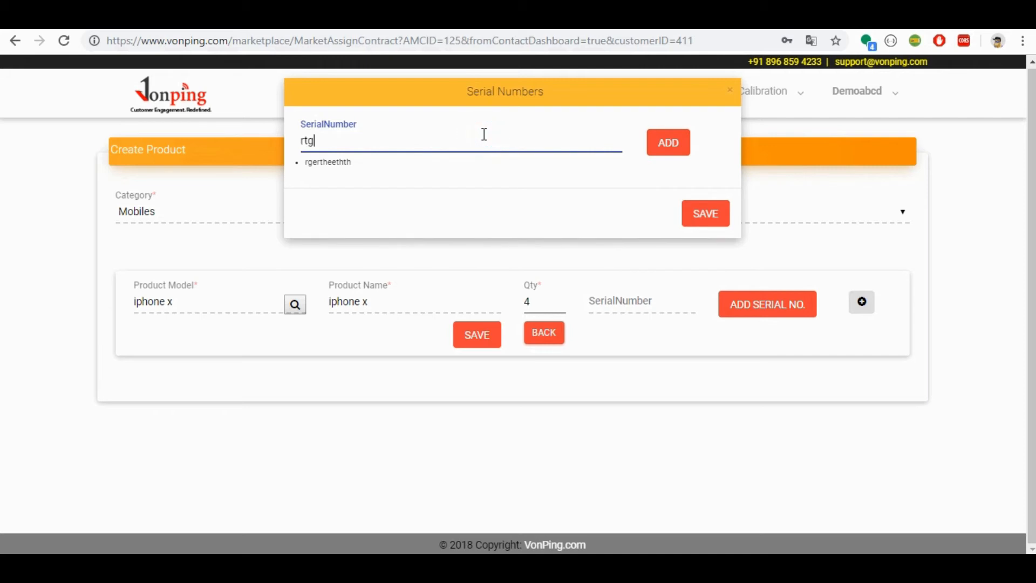
click(665, 149)
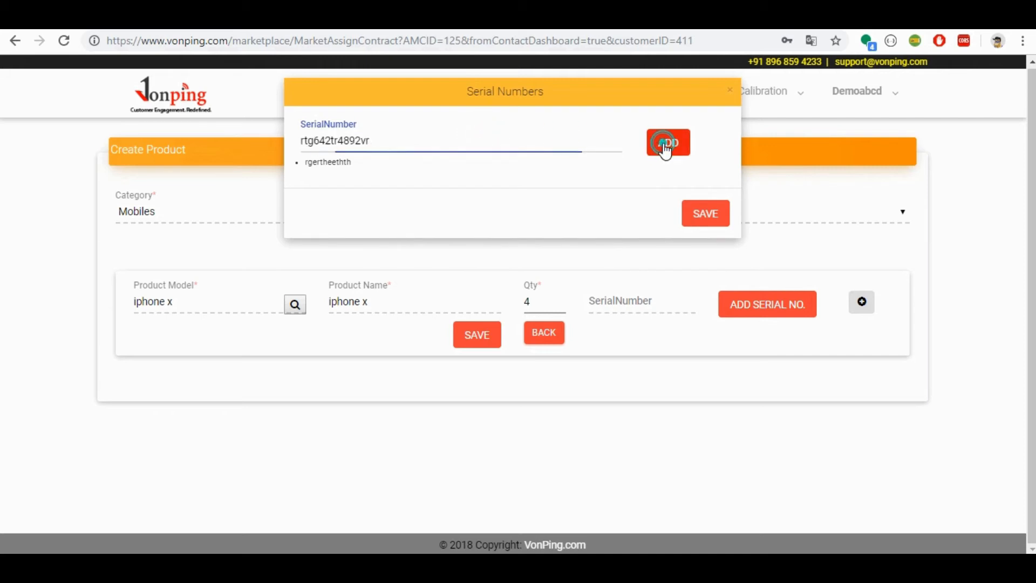
click(505, 139)
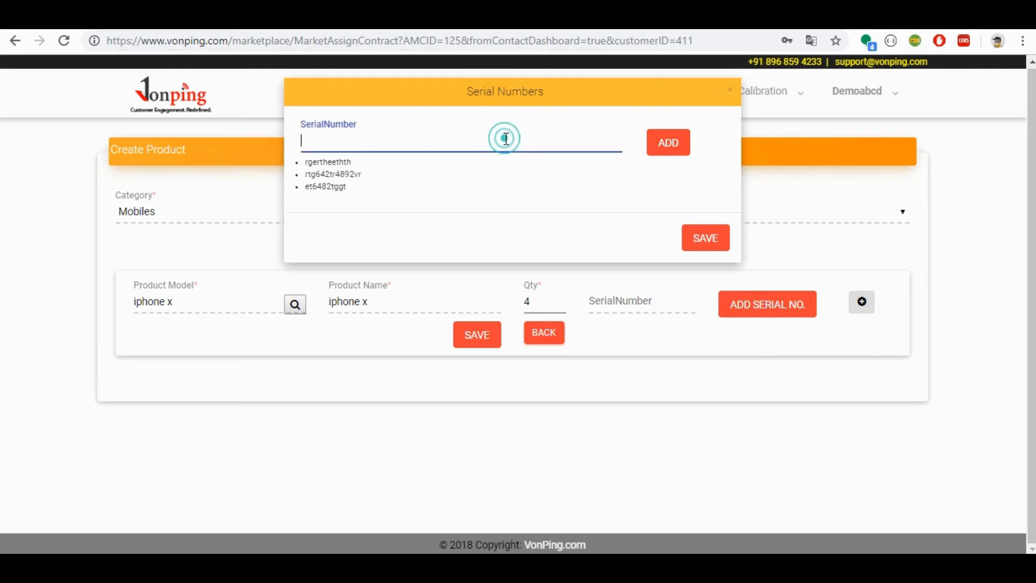
text(gb482gtr64832)
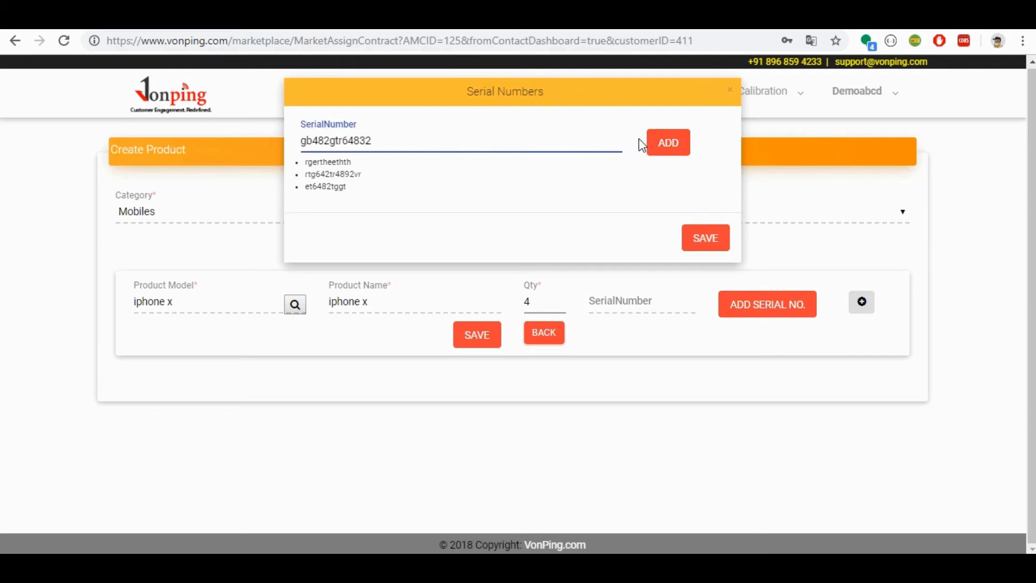
click(668, 143)
click(703, 253)
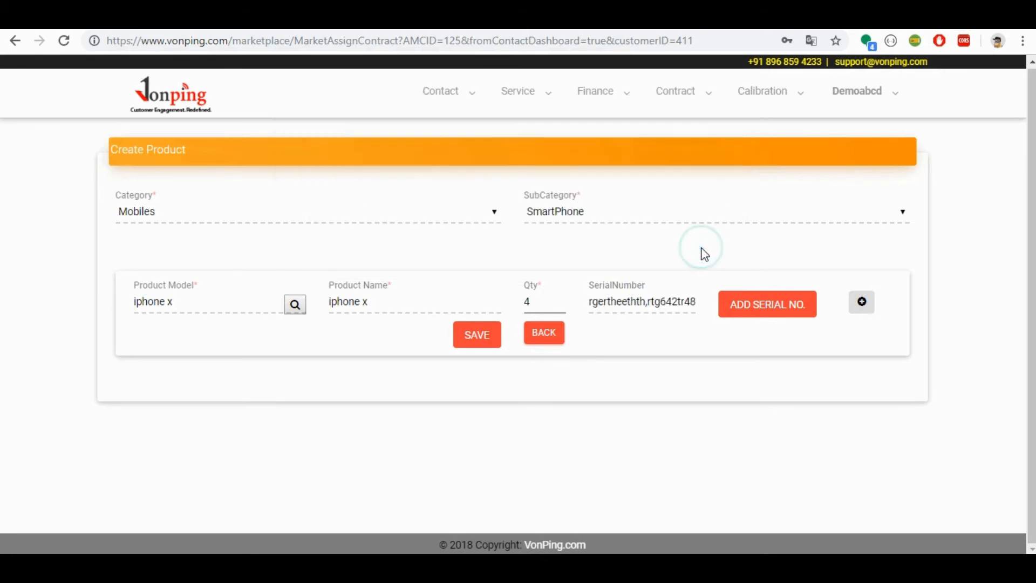
click(482, 336)
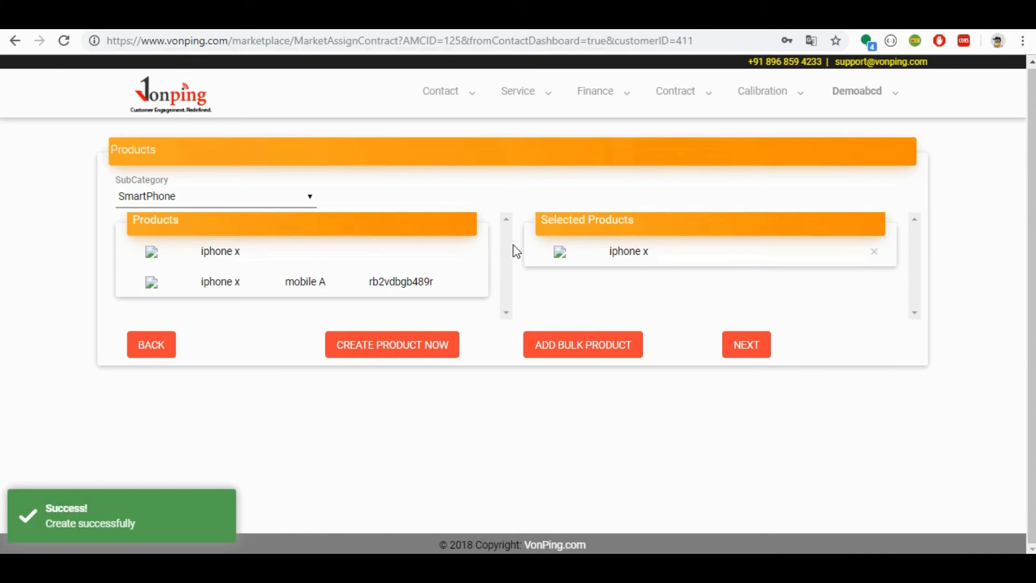
Step: Reload the SmartPhone subcategory's products, add the iphone x tagged mobile A to the selected products and continue to the contract
click(220, 199)
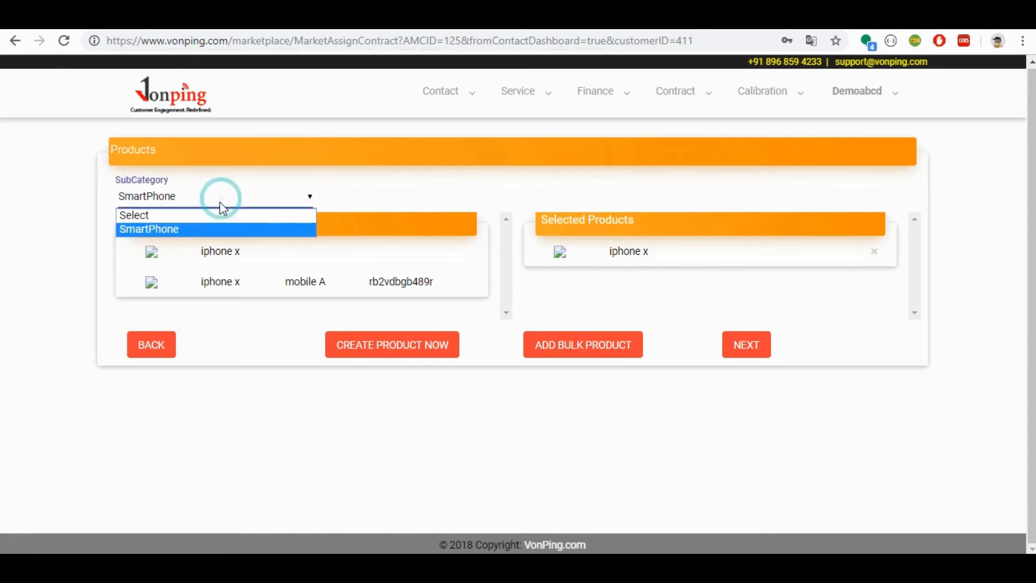
click(220, 218)
click(213, 201)
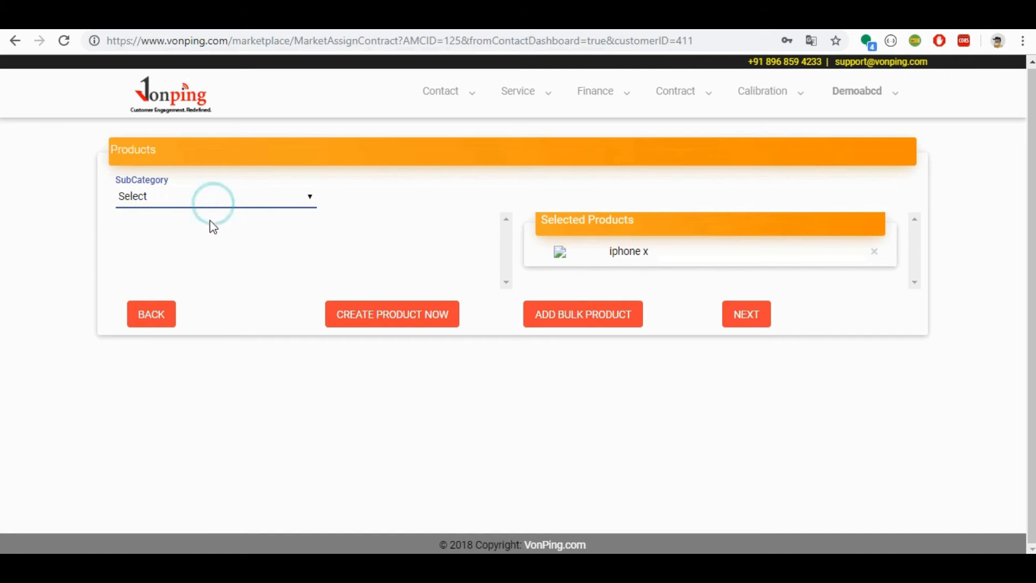
click(200, 230)
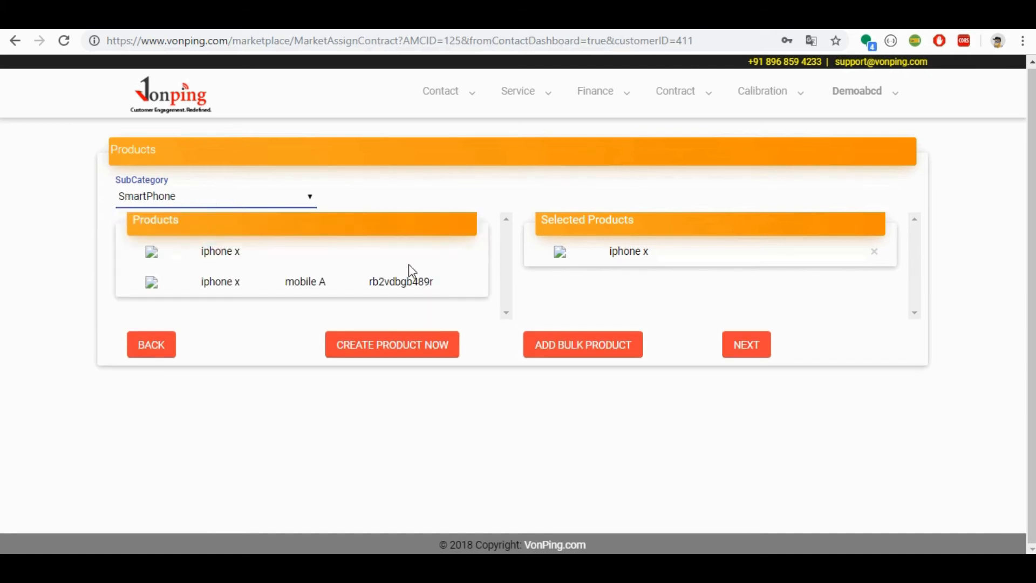
click(405, 287)
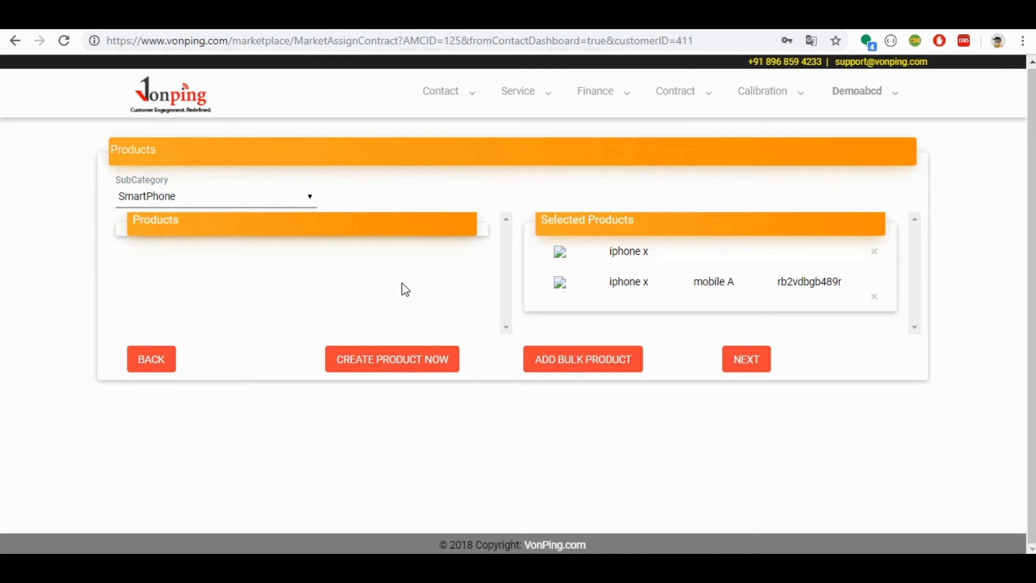
click(755, 360)
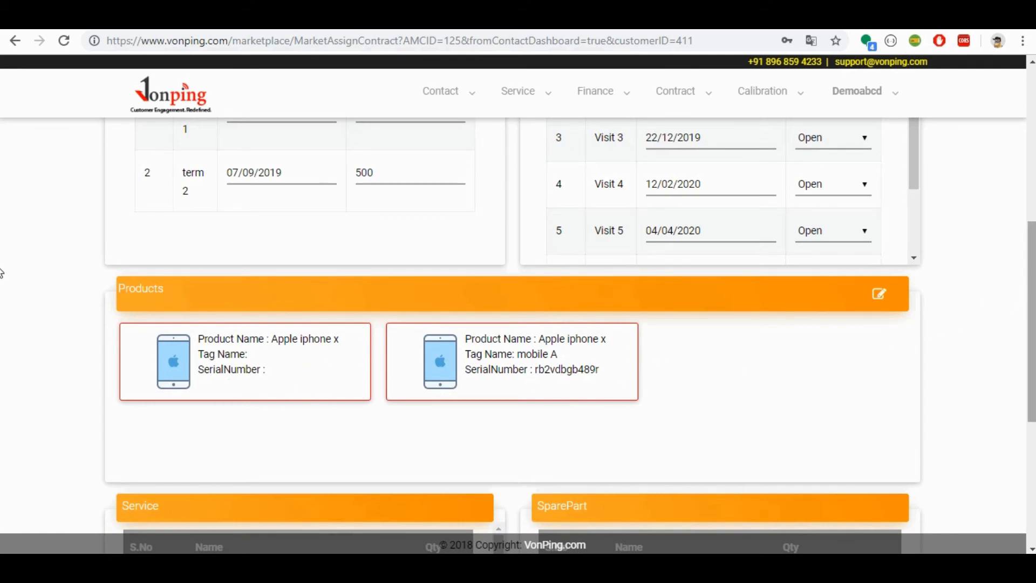
Step: Review the contract's included services and spare parts, and create the contract
scroll(2, 365, down, 5)
scroll(2, 373, down, 1)
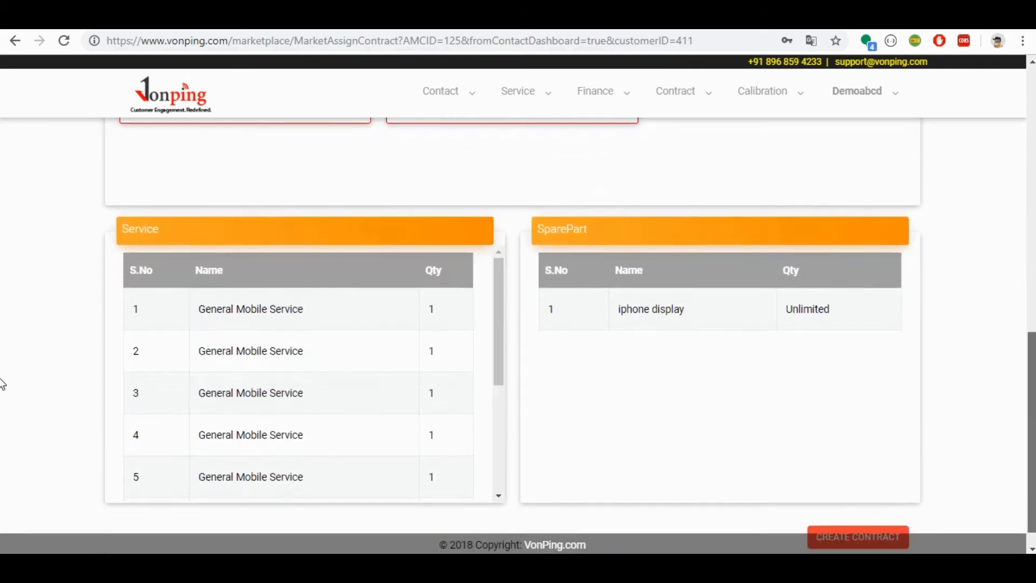
drag(495, 251, 498, 408)
drag(493, 335, 500, 248)
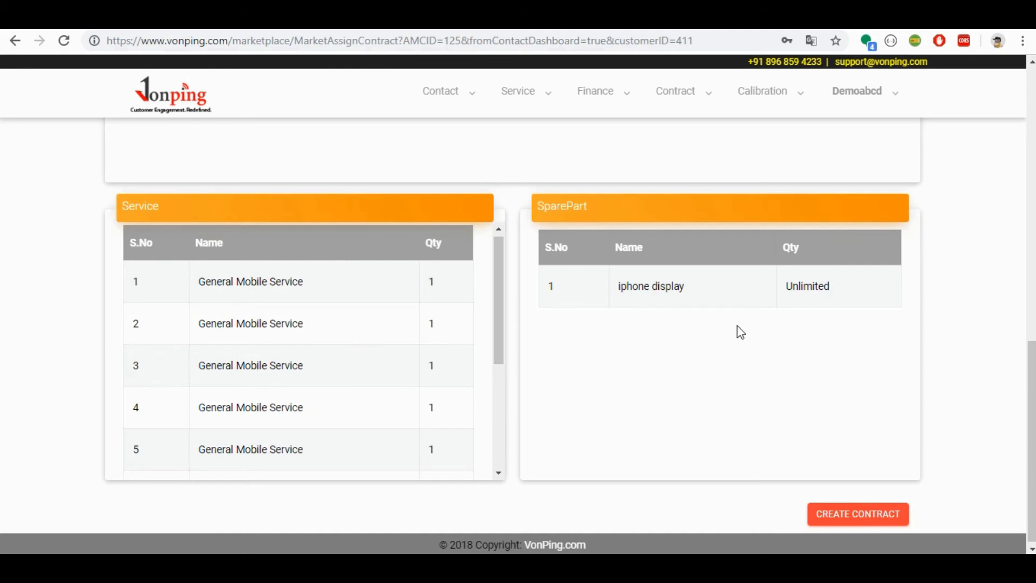
click(855, 517)
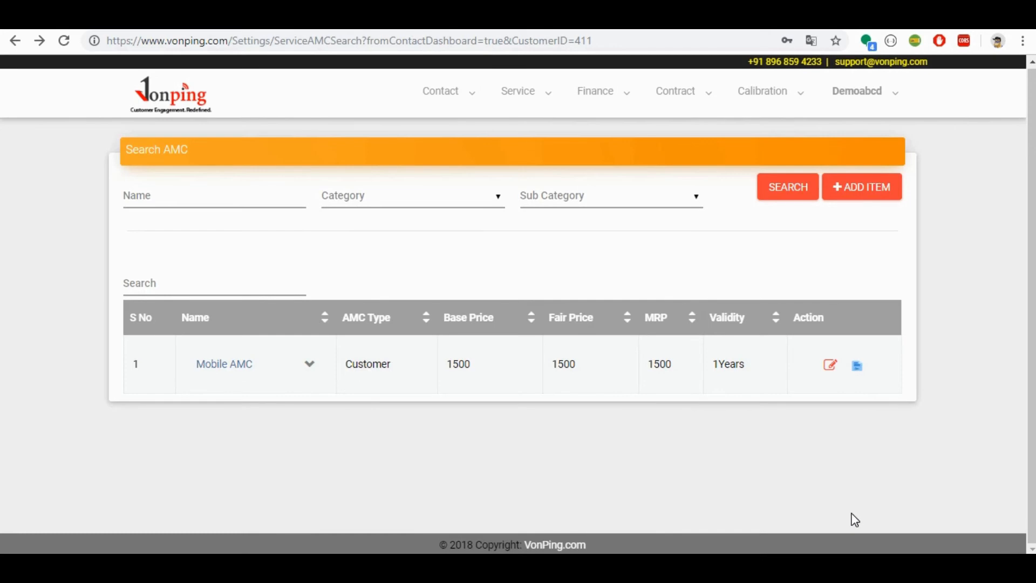
Step: Open the customer's dashboard from the contacts search and check the assigned Mobile AMC contract's details
click(458, 108)
click(452, 131)
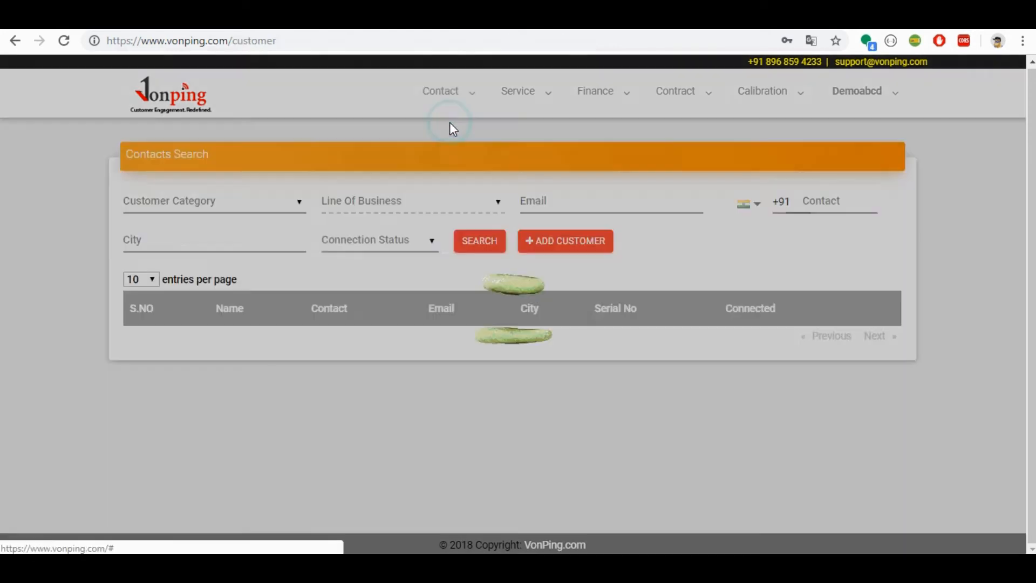
click(816, 350)
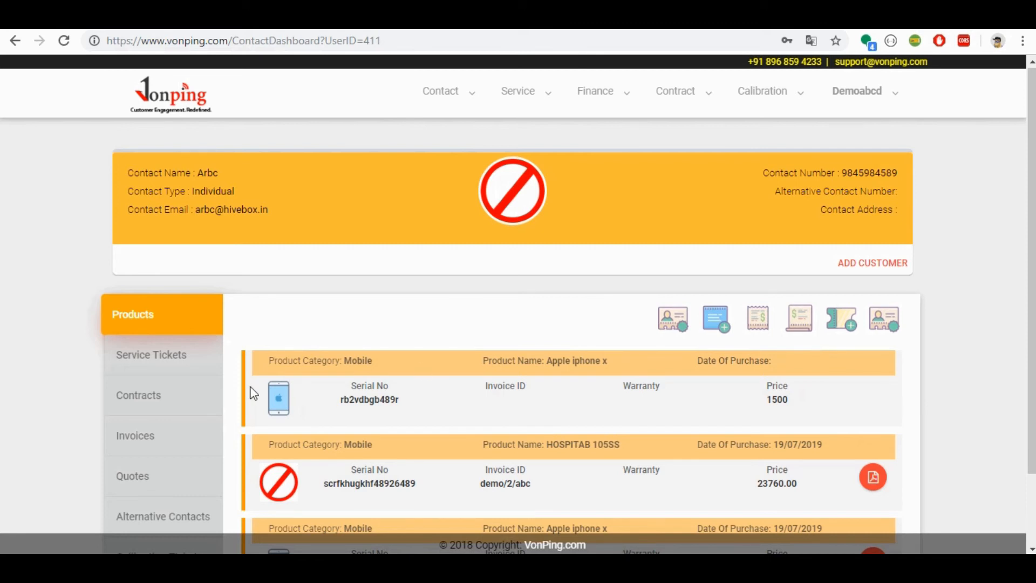
click(184, 397)
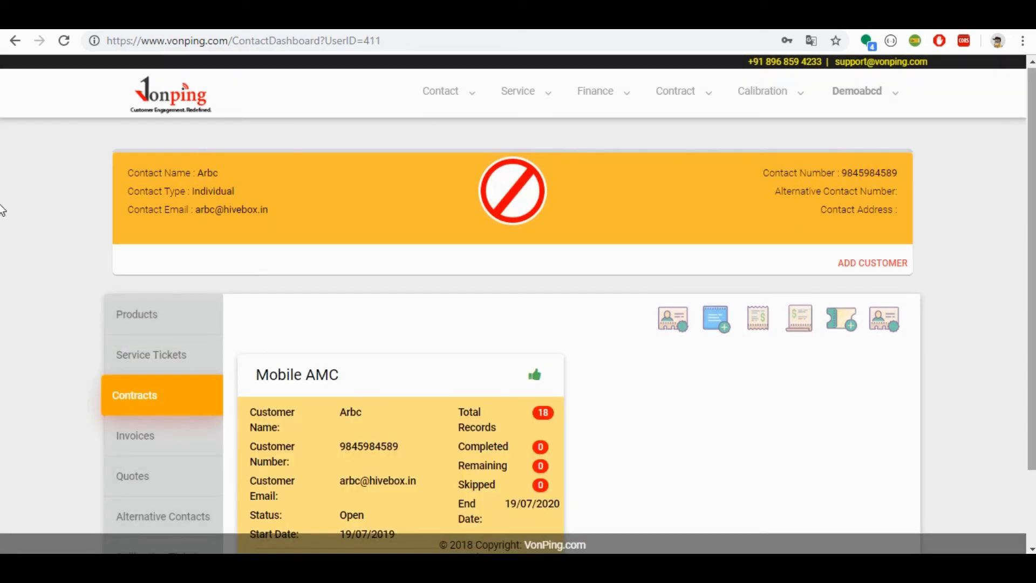
scroll(2, 314, down, 2)
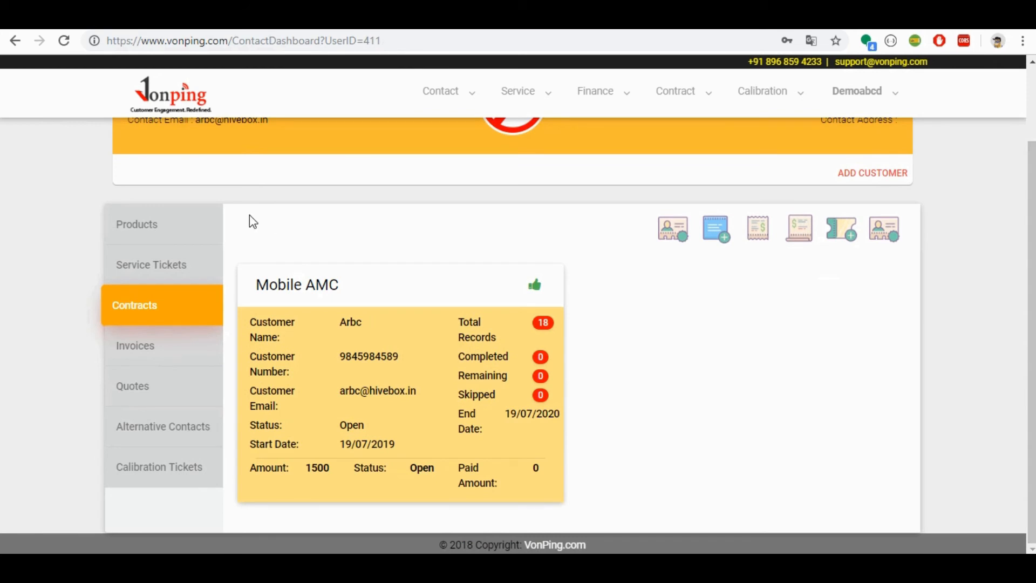
Step: Review the customer's products and service tickets, and return to the customer's contracts
click(175, 231)
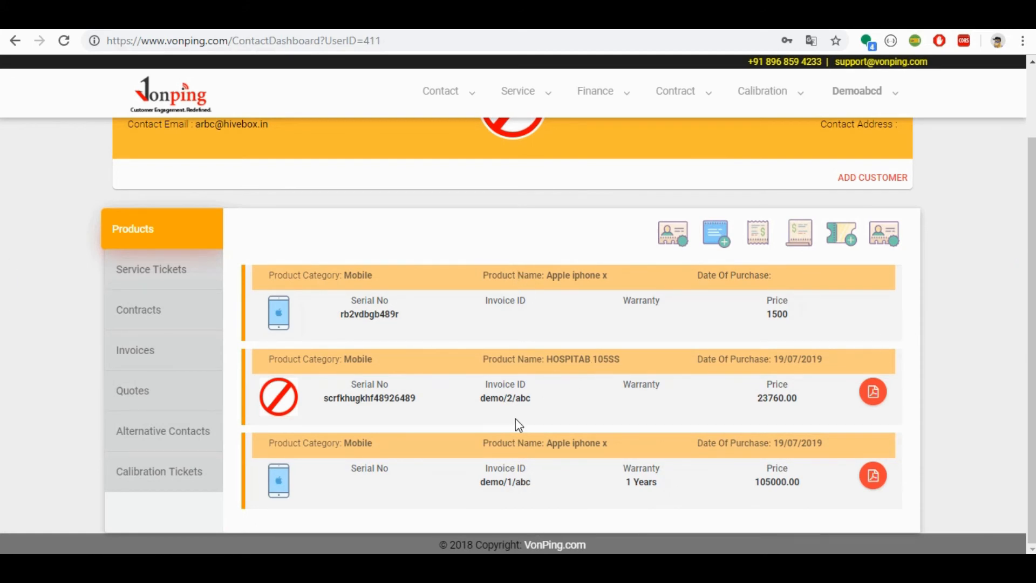
click(154, 275)
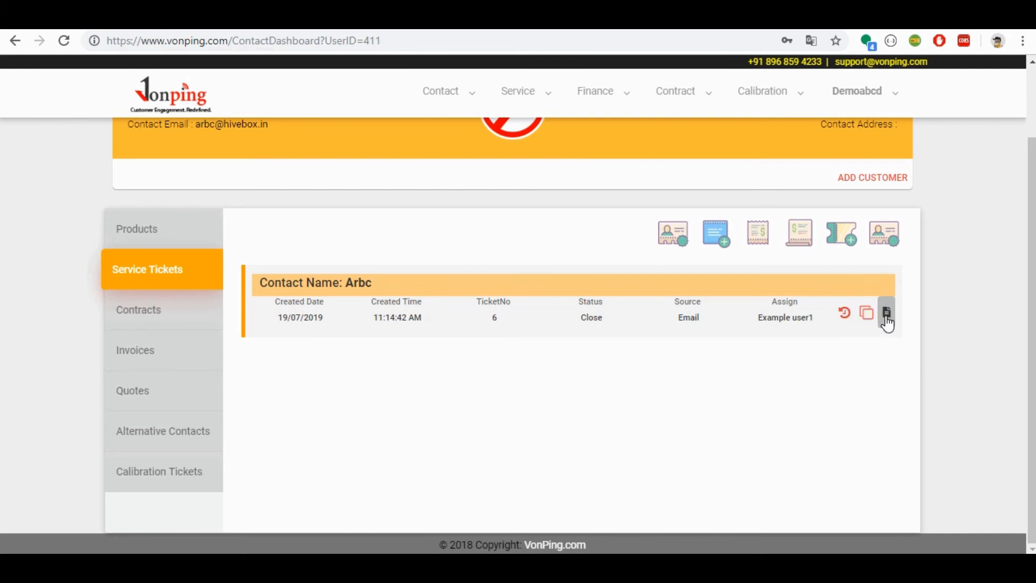
click(158, 303)
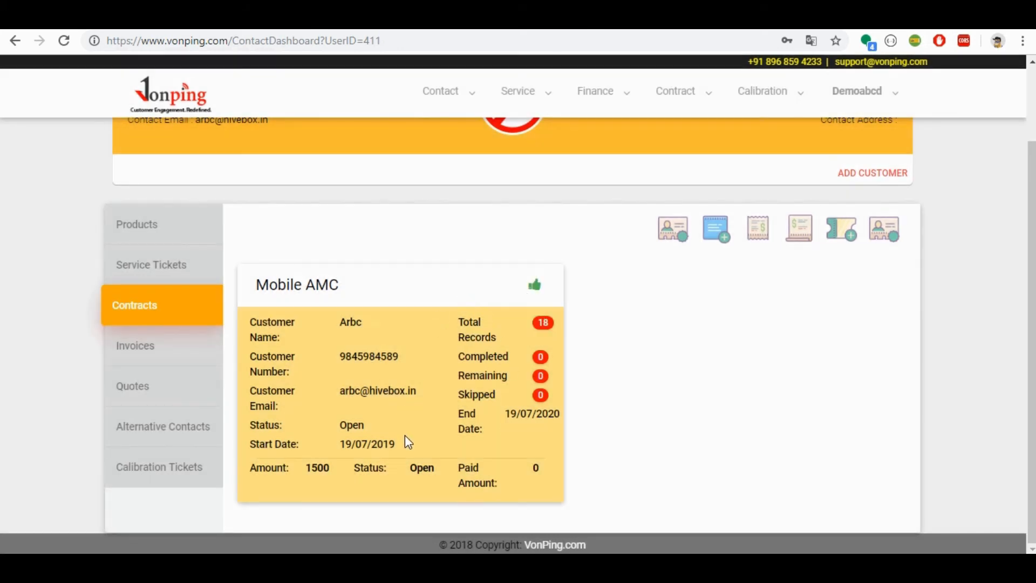
Step: Check the Mobile AMC contract's details and the customer's invoices, quotes, alternative contacts and calibration tickets
click(405, 436)
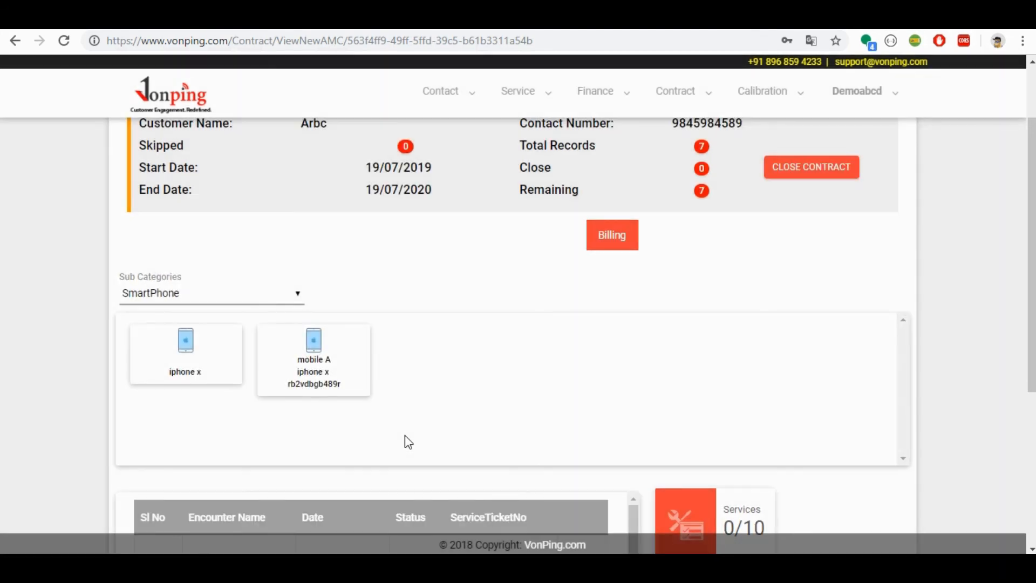
key(alt+Left)
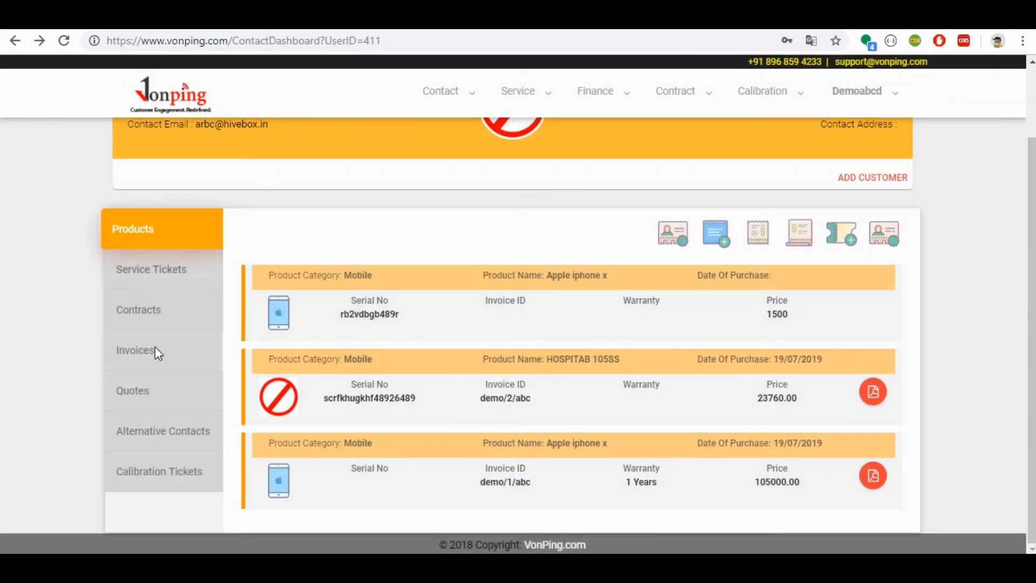
click(154, 352)
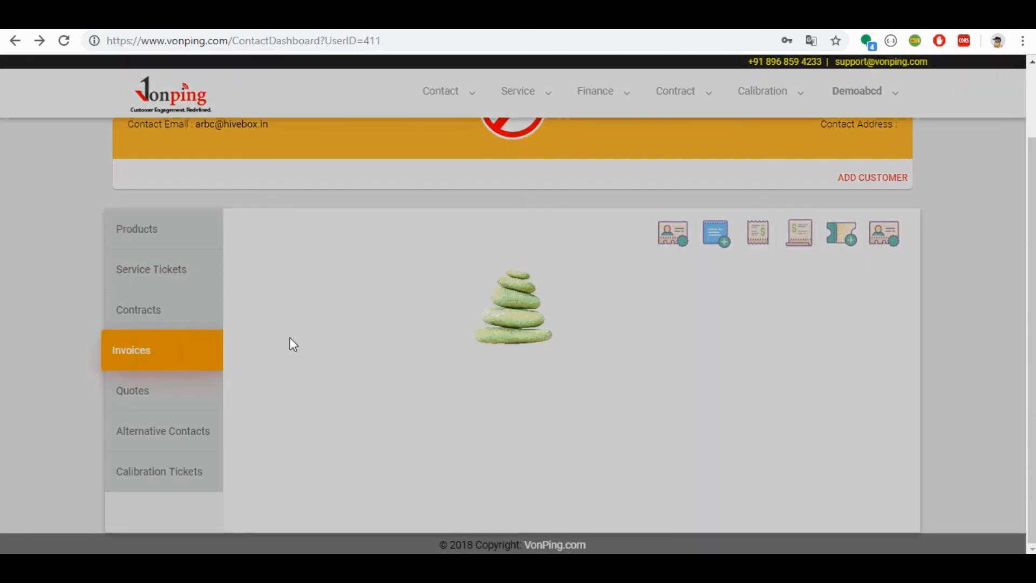
click(171, 396)
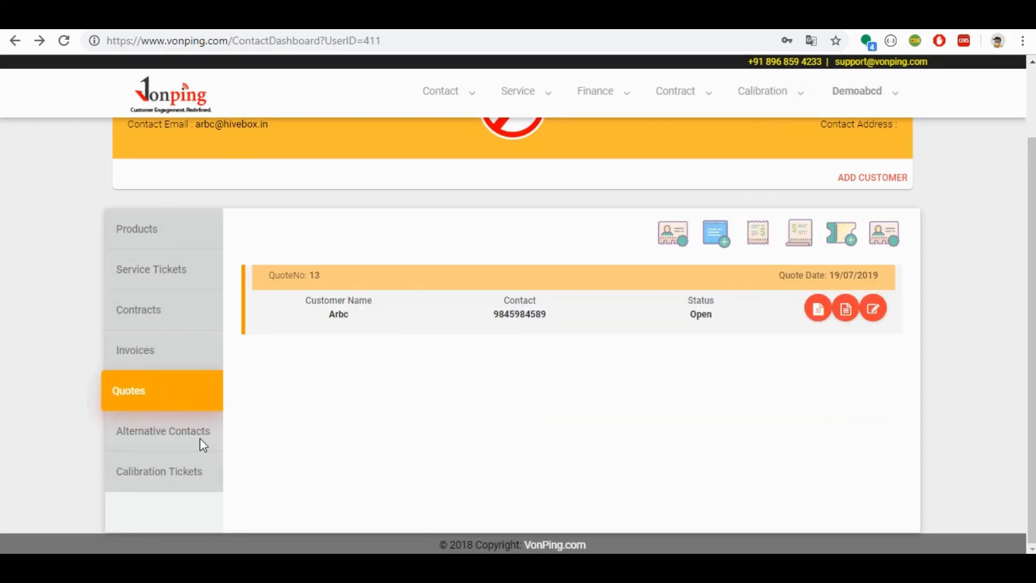
click(193, 430)
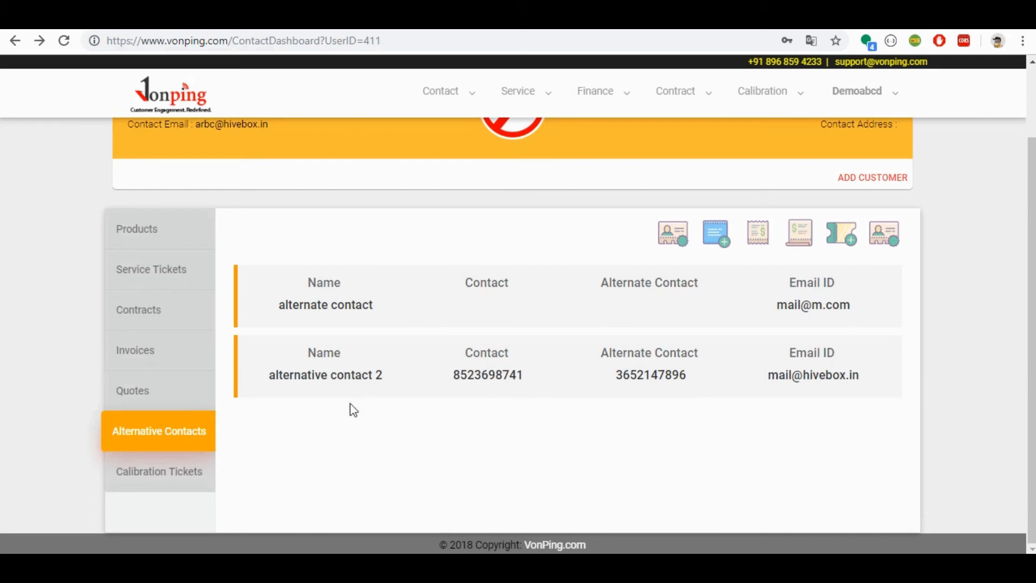
click(186, 473)
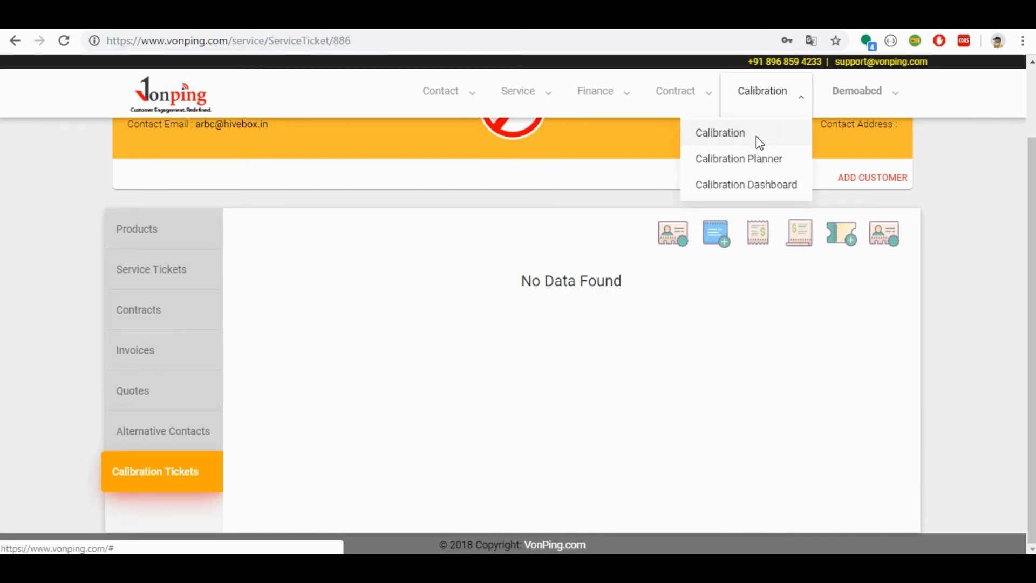
Step: Start a new calibration ticket, assign the listed customer to it and select the Apple iphone x product without a tag
click(758, 142)
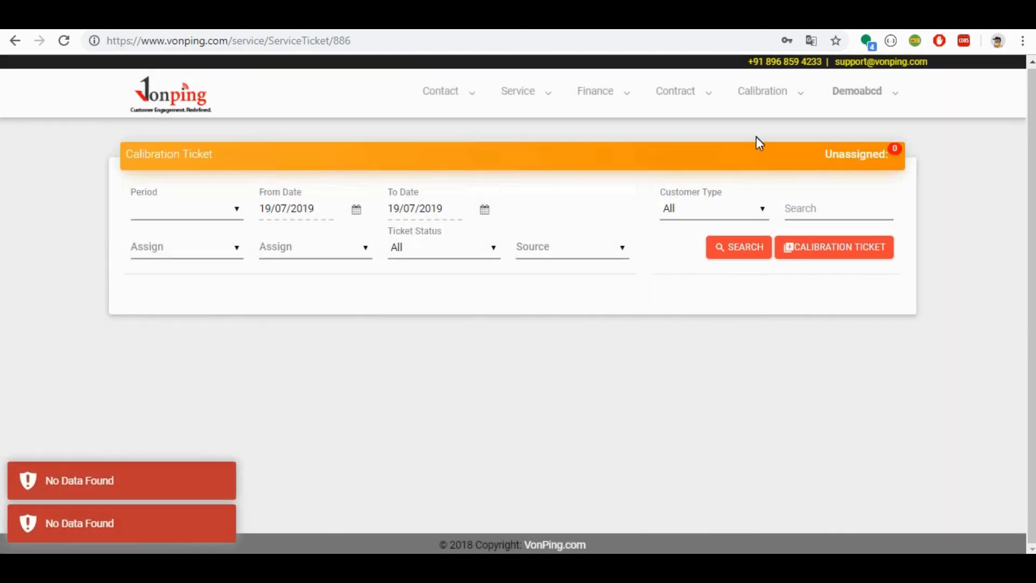
click(844, 250)
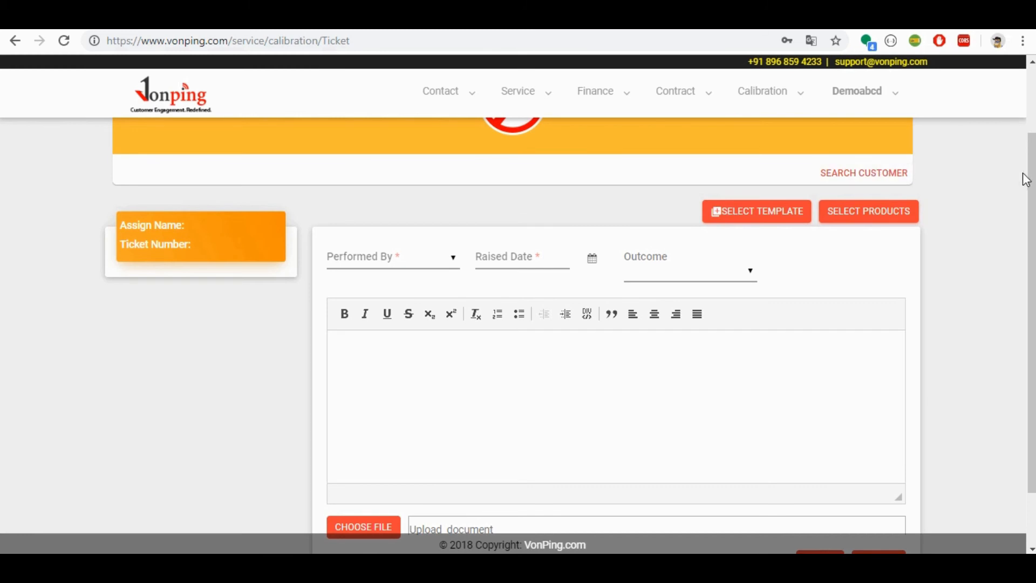
drag(1029, 181, 1028, 113)
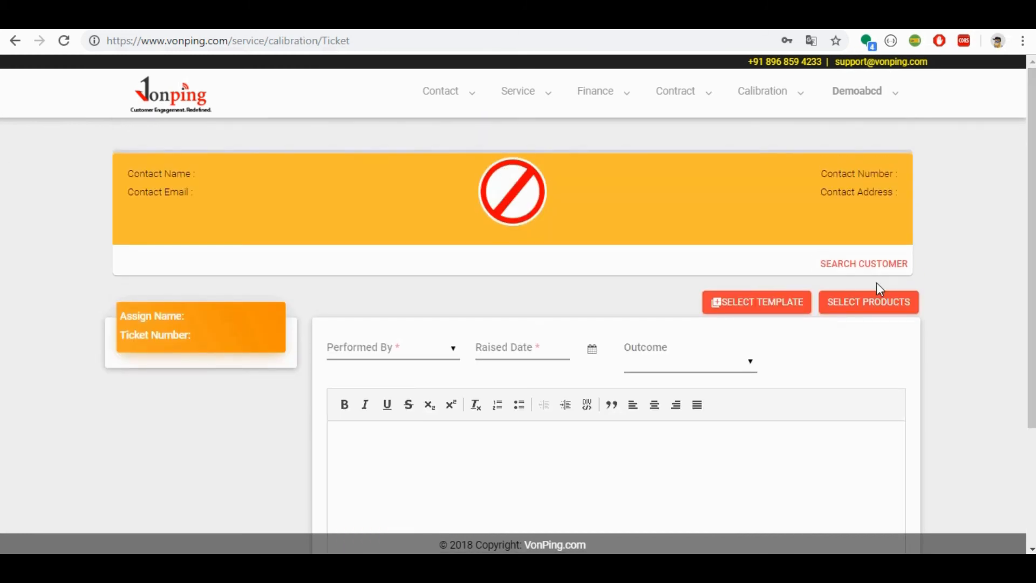
click(872, 262)
click(466, 155)
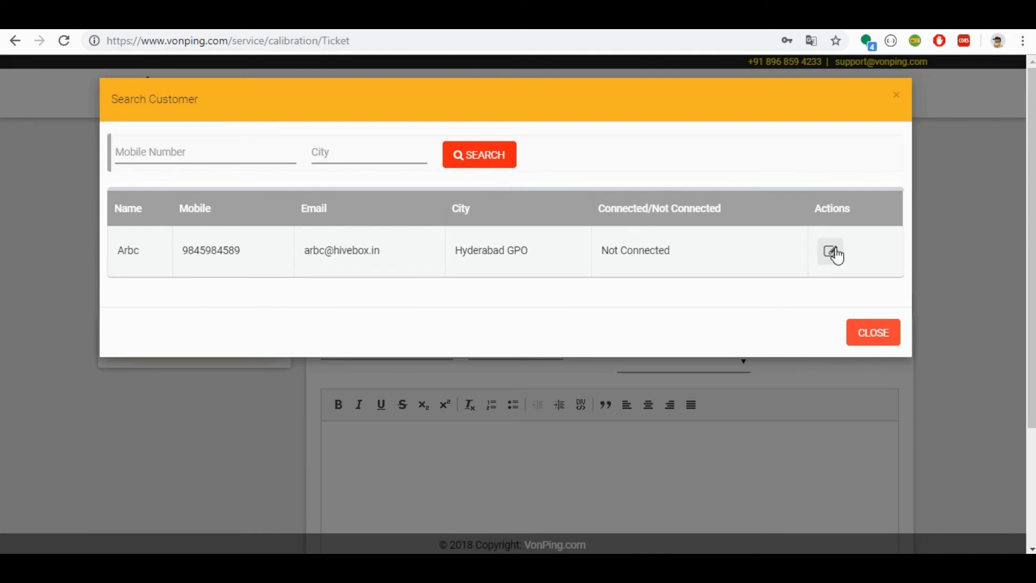
click(831, 252)
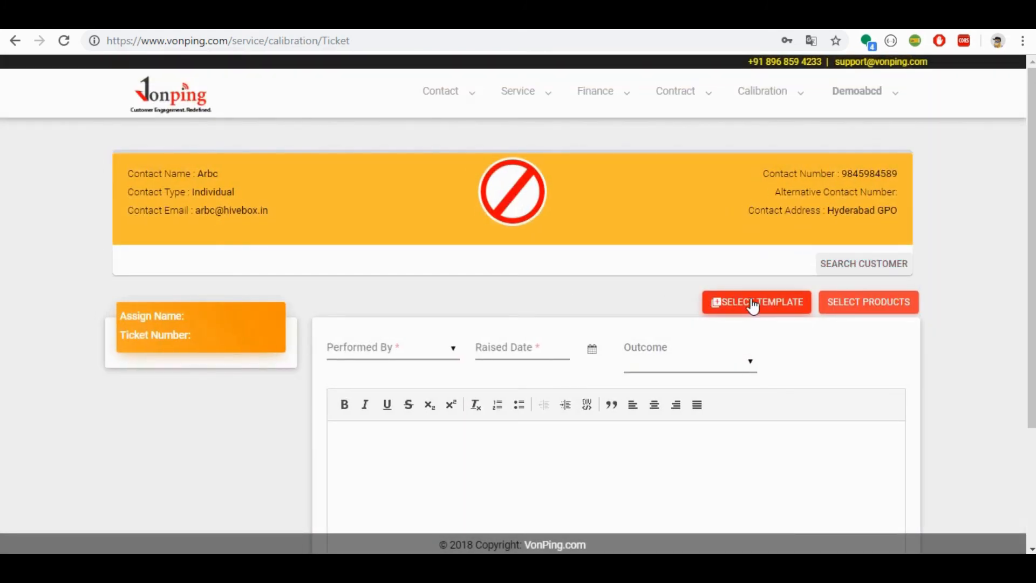
click(842, 306)
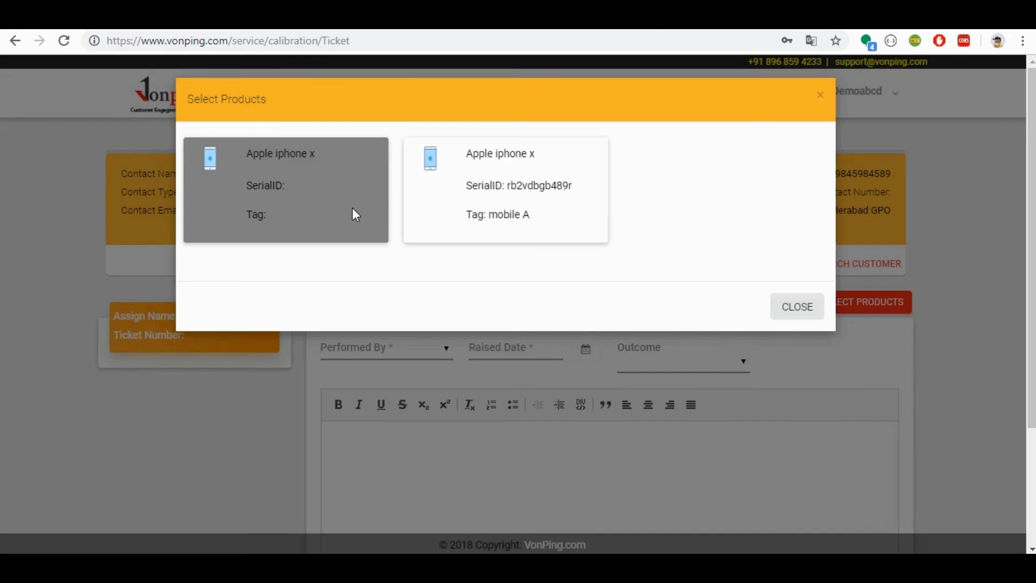
click(296, 177)
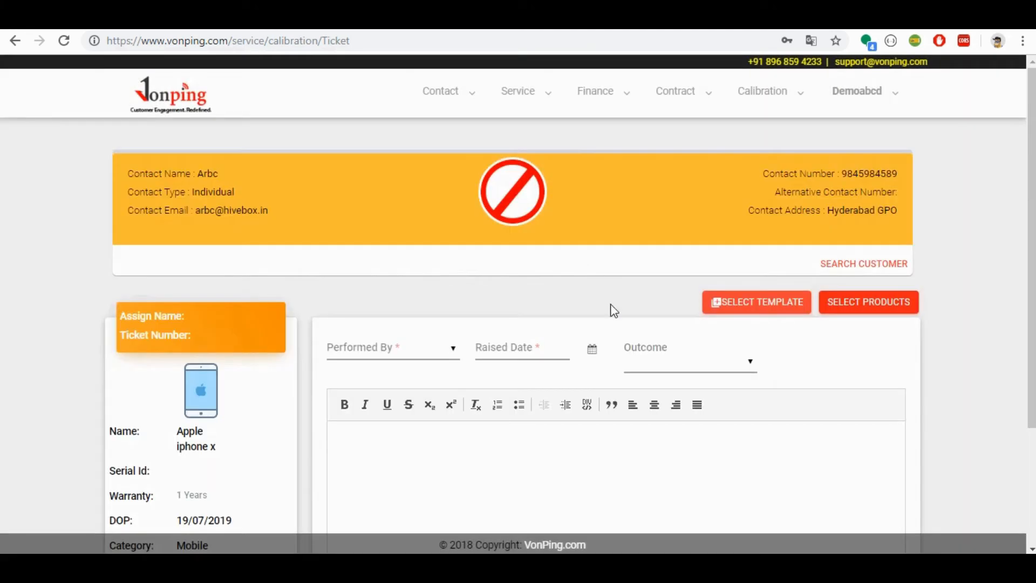
Step: Set the ticket's performer to Demoabcd, raised date to 19/07/2019 and outcome to Success, save it and return to the ticket search
click(427, 358)
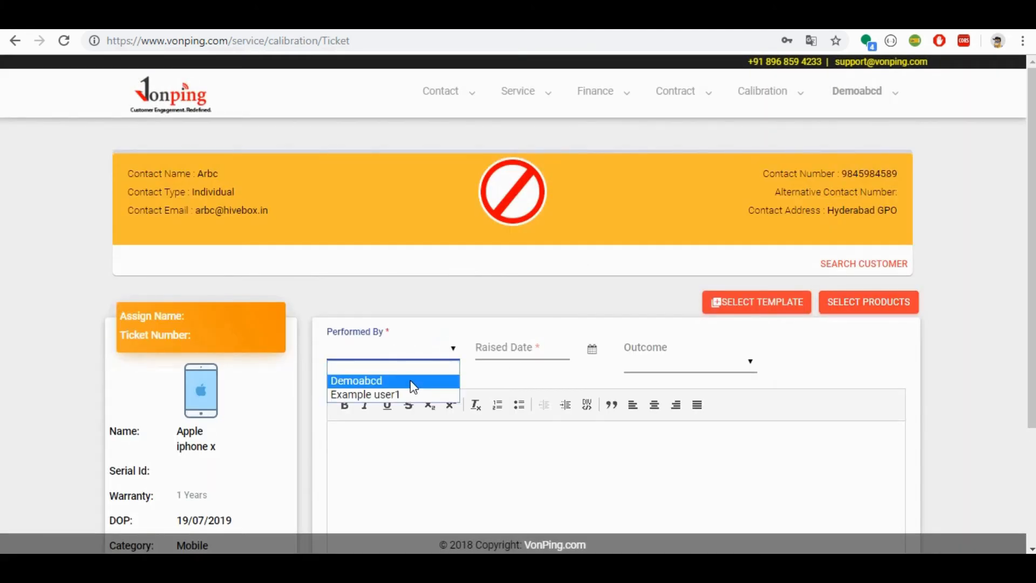
click(410, 380)
click(536, 347)
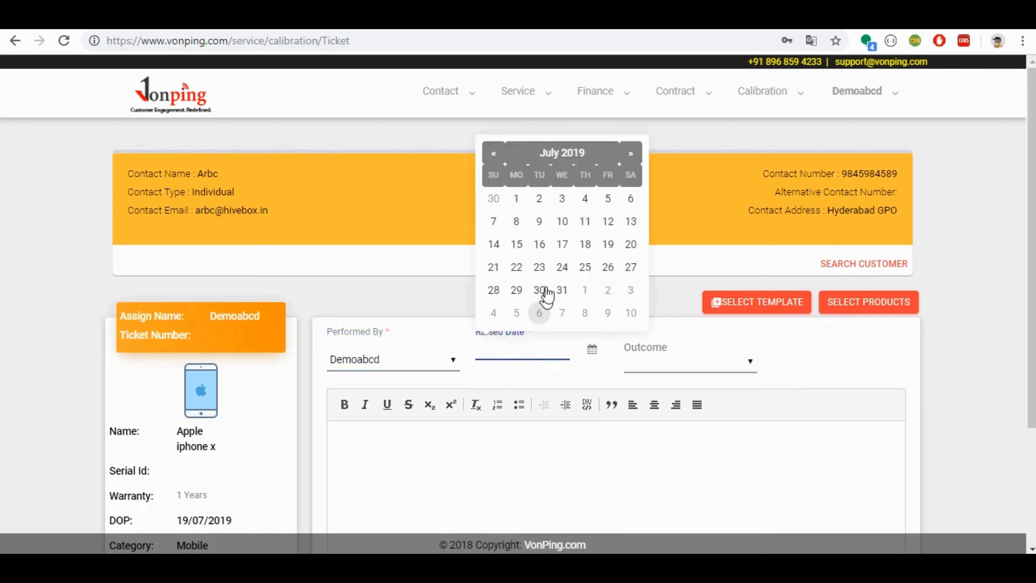
click(608, 246)
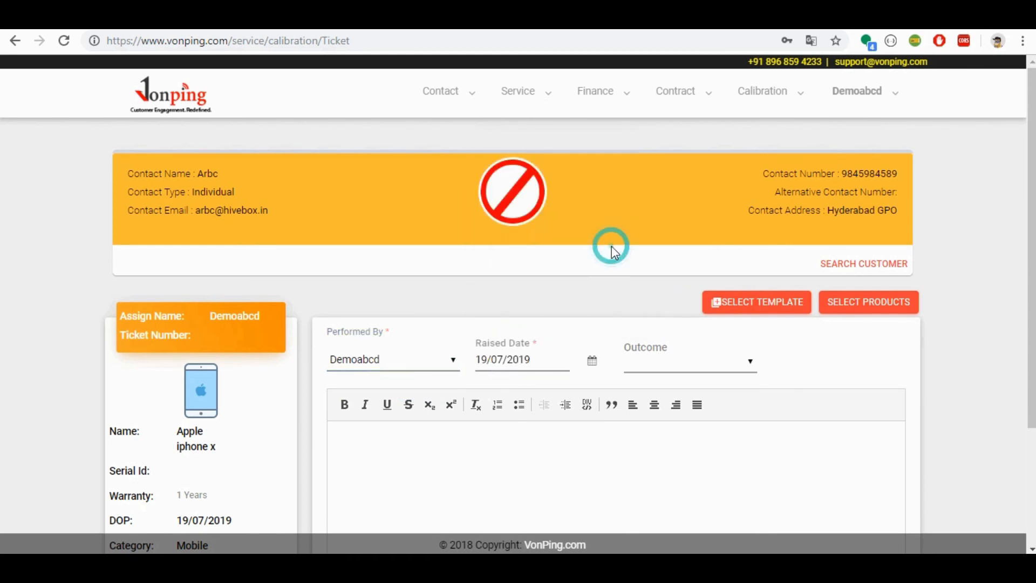
click(665, 359)
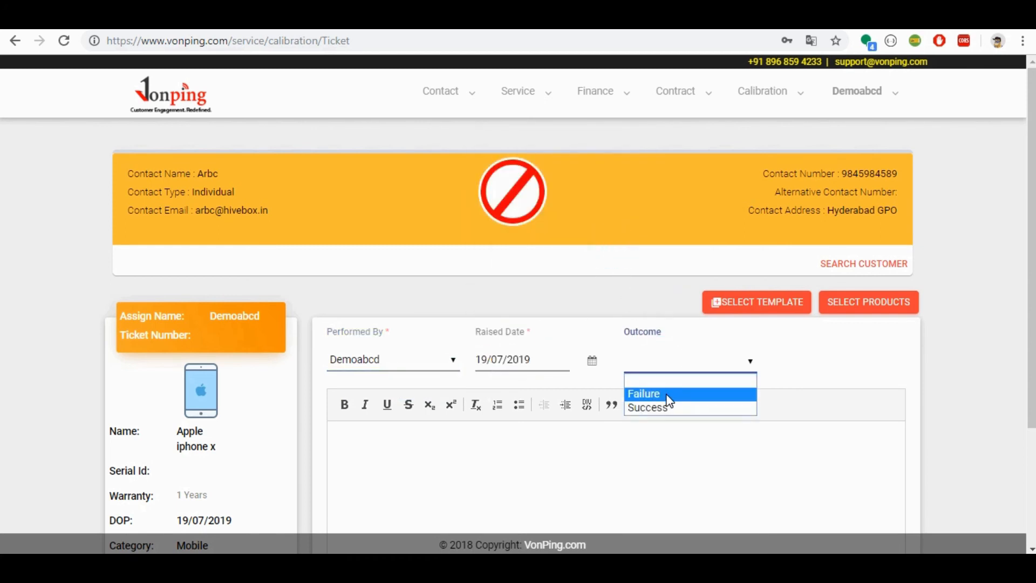
click(666, 403)
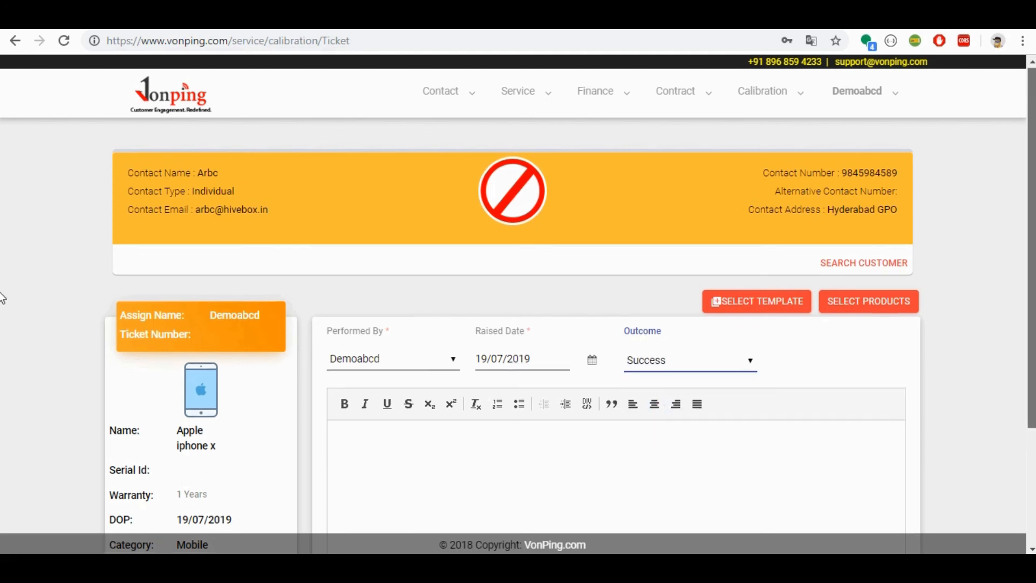
scroll(2, 351, down, 3)
click(812, 490)
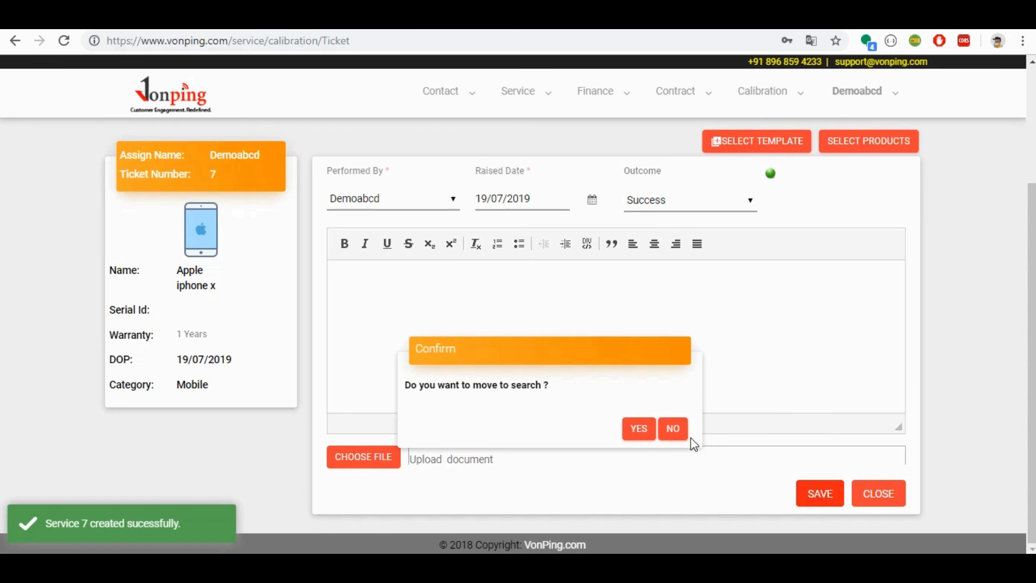
click(640, 429)
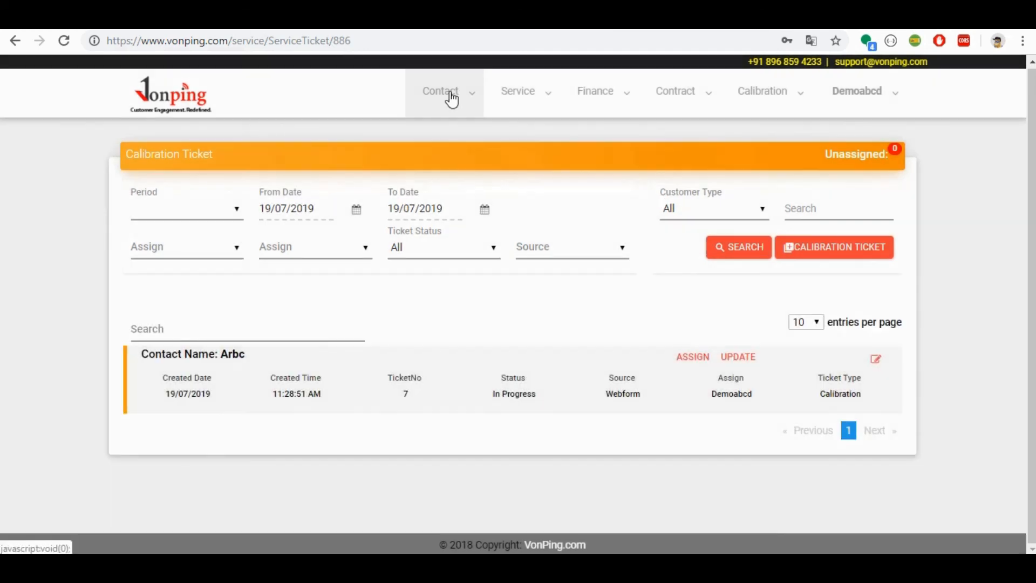
Step: Open the customer's dashboard from the contacts search and check the new calibration ticket's details
click(452, 99)
click(449, 135)
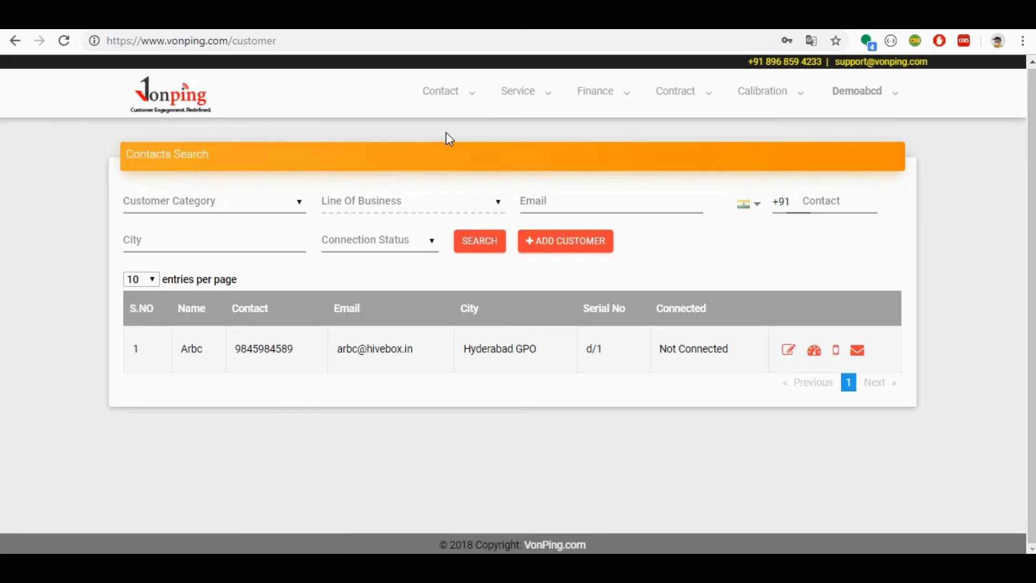
click(815, 351)
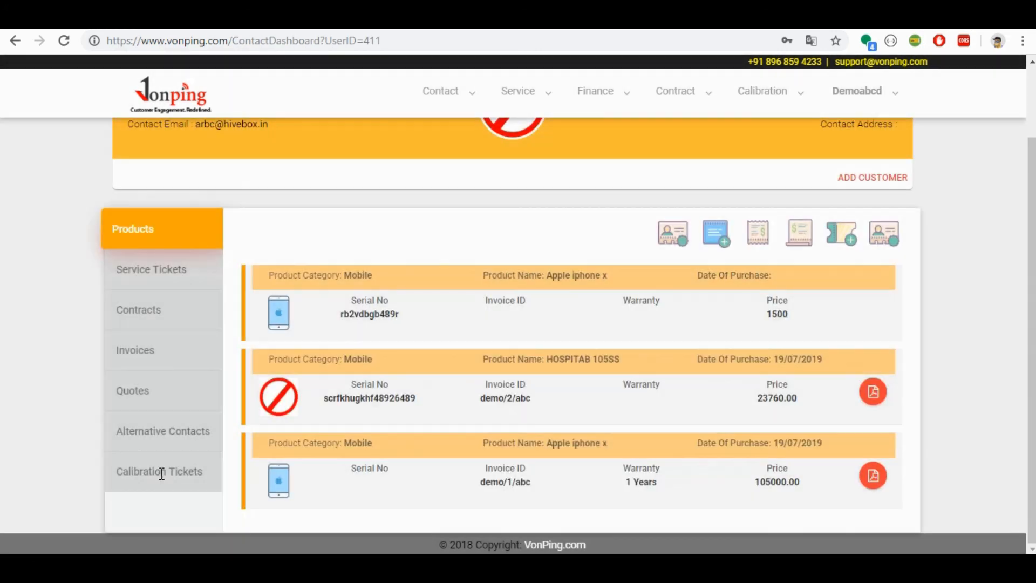
click(160, 473)
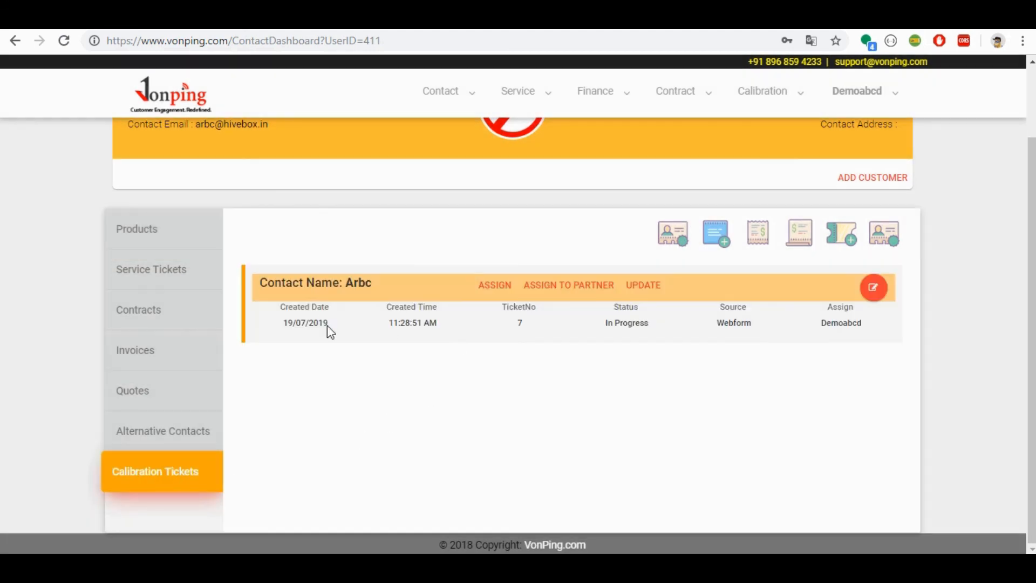
click(874, 292)
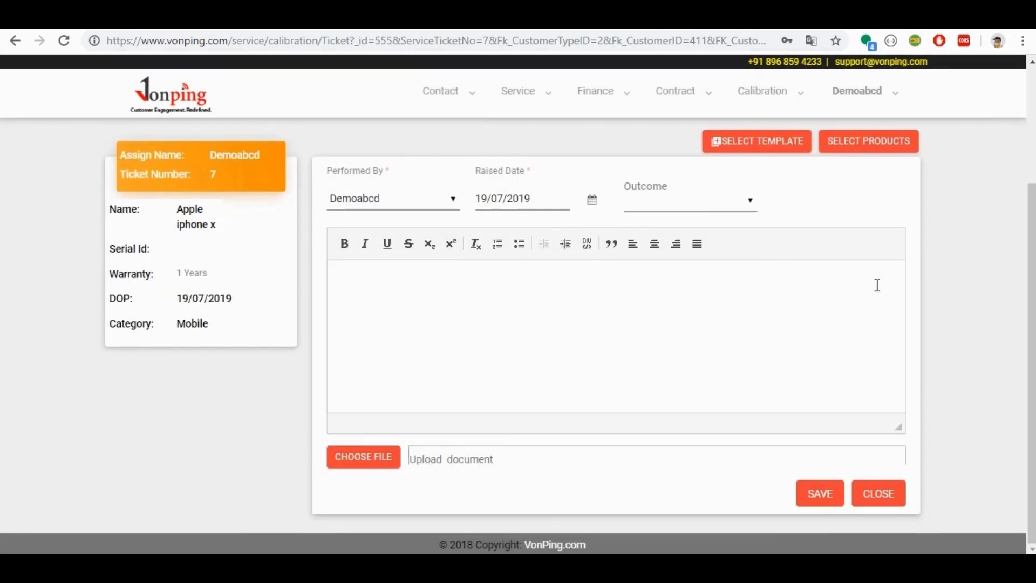
key(alt+Left)
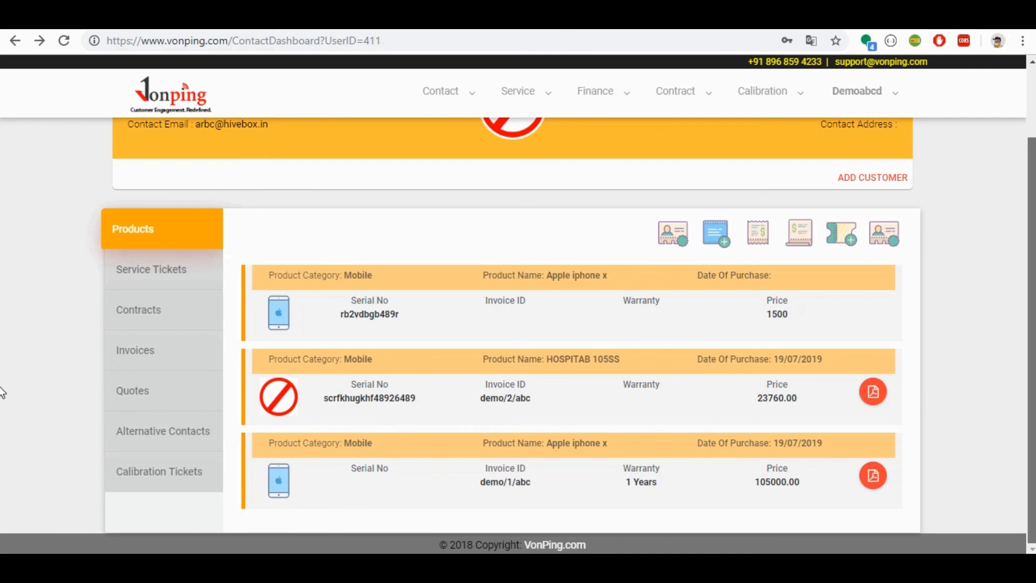
Step: Start adding an asset from the customer's dashboard, with category Mobiles and subcategory SmartPhone
scroll(2, 386, up, 1)
scroll(2, 378, down, 1)
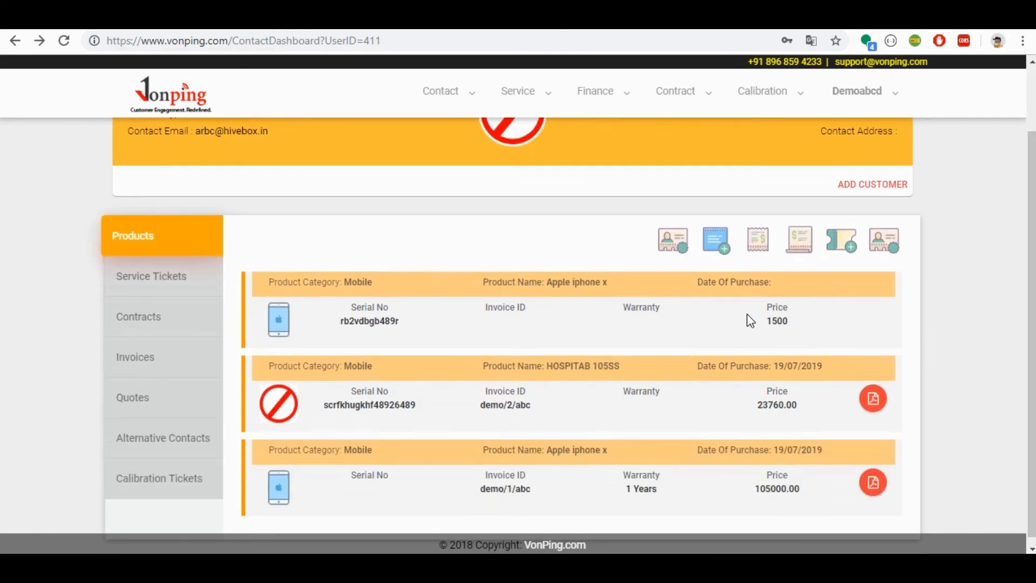
click(717, 244)
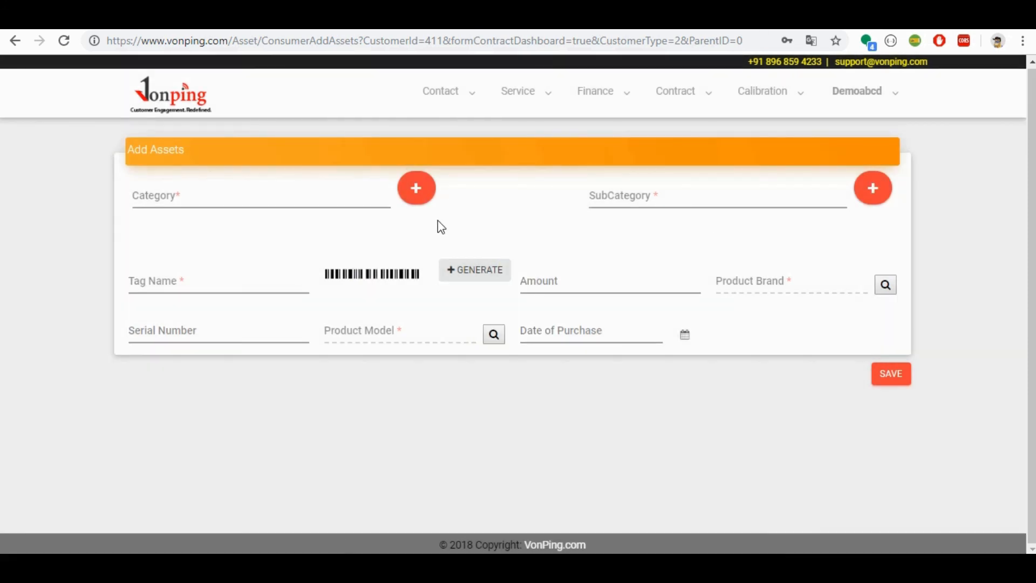
click(418, 195)
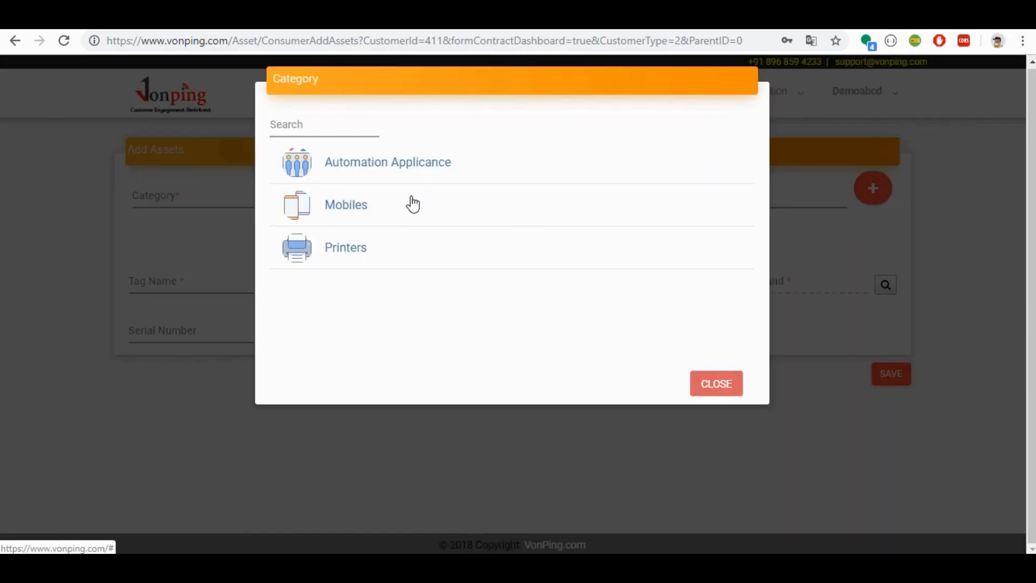
click(372, 203)
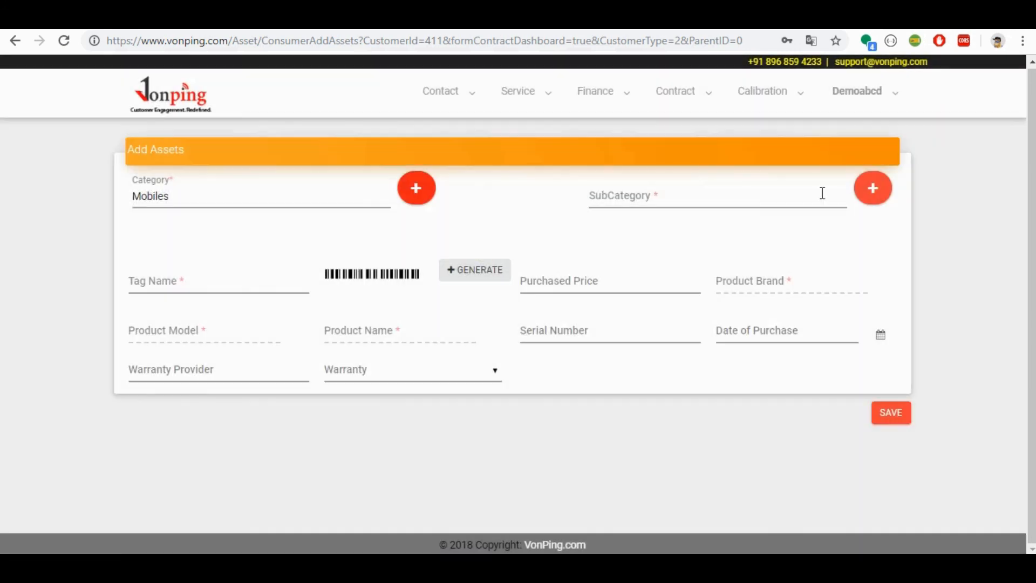
click(883, 195)
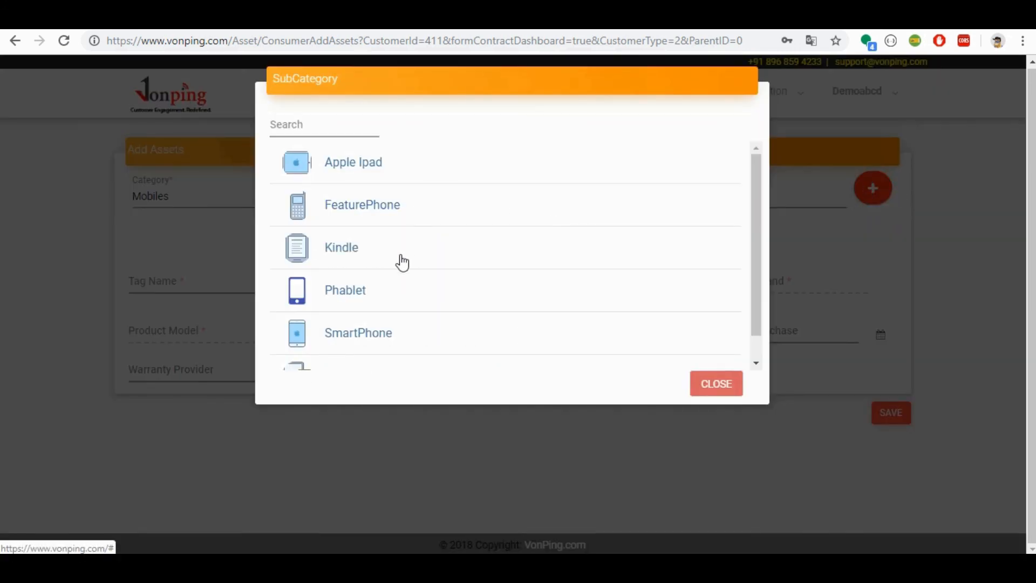
click(370, 340)
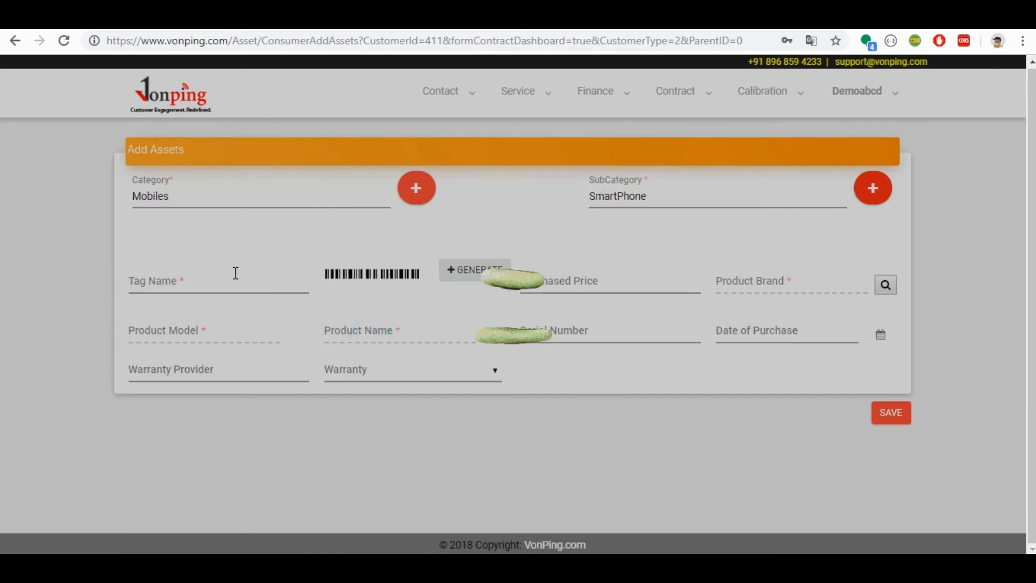
Step: Set the asset's tag name to smart i, purchased price to 15200, brand to Apple and model to Apple iphone x
click(234, 278)
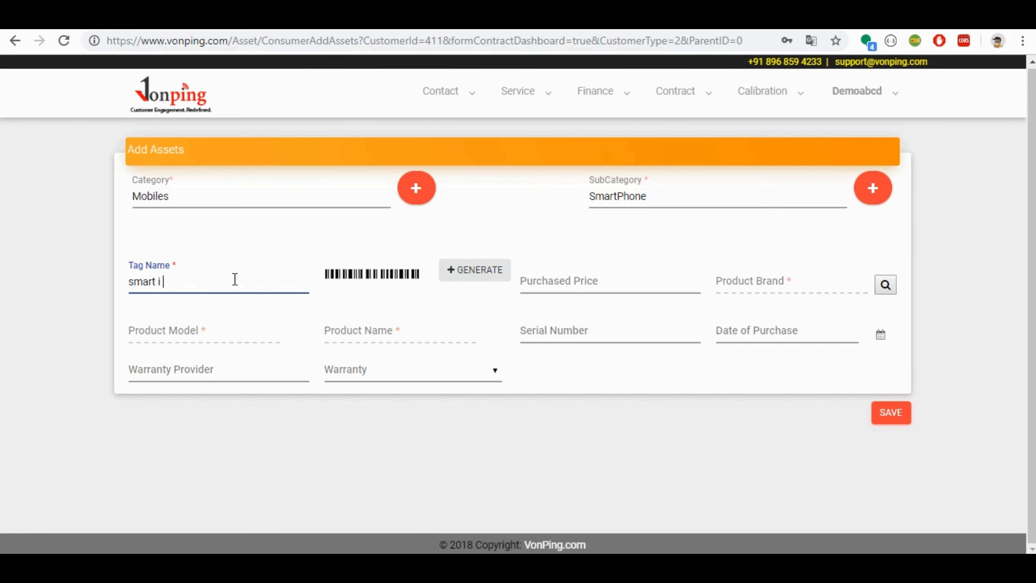
click(604, 280)
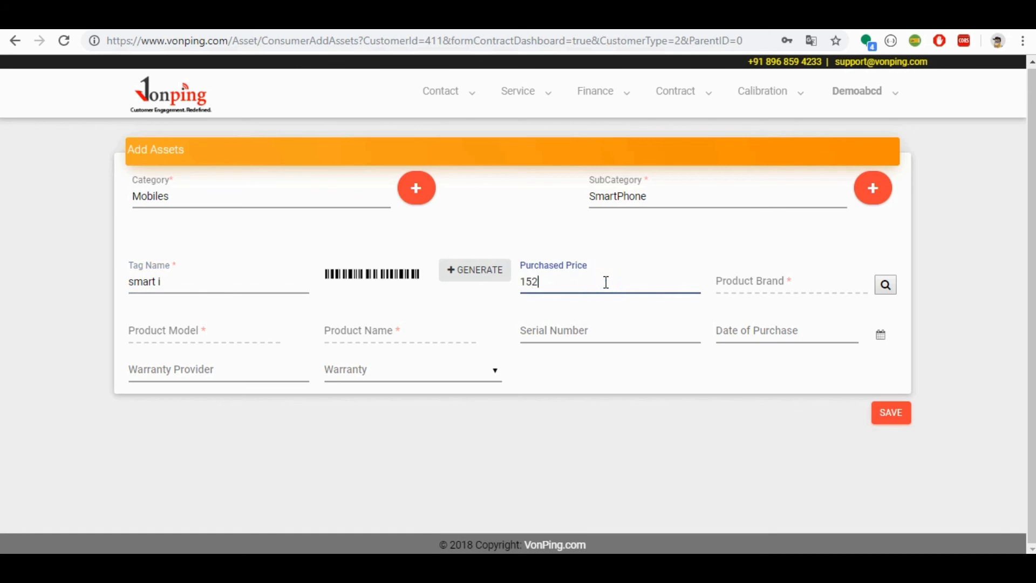
click(886, 285)
click(623, 185)
click(298, 335)
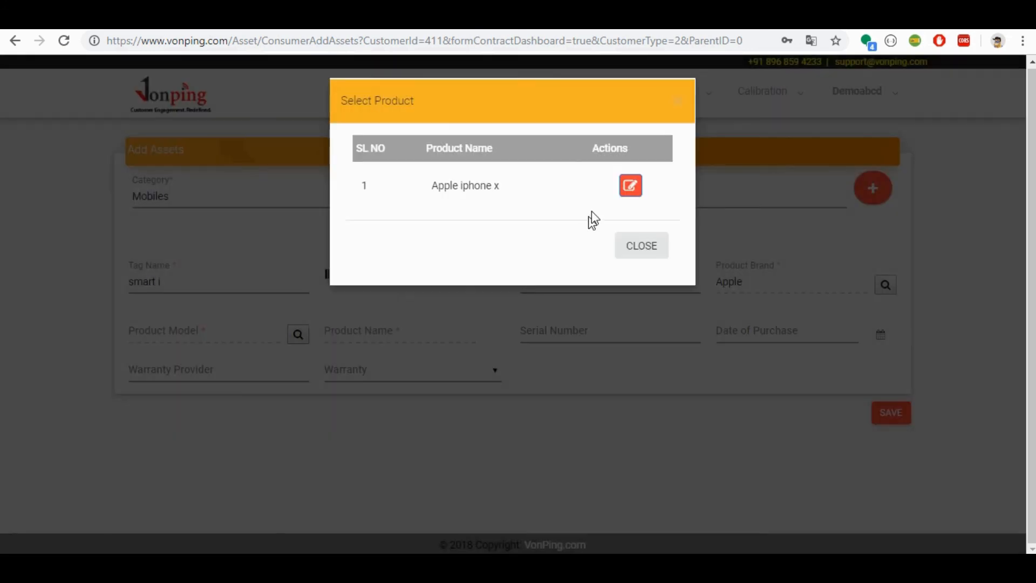
click(631, 186)
Step: Set the asset's serial number to r654fssf654, leave the purchase date, warranty provider and warranty blank, and save the asset
click(616, 334)
text(r654fssf654)
click(817, 330)
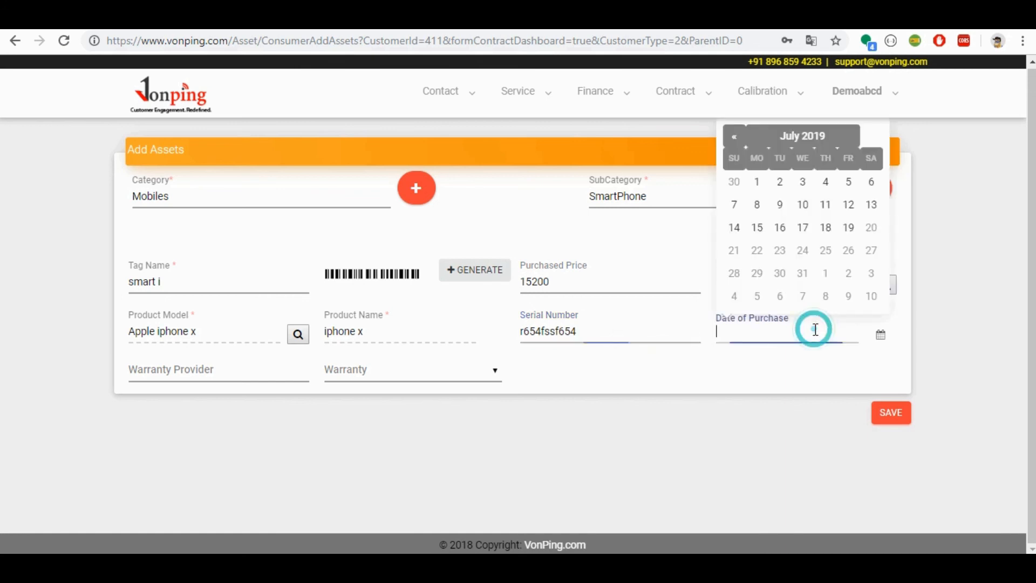
click(771, 378)
click(260, 366)
click(382, 372)
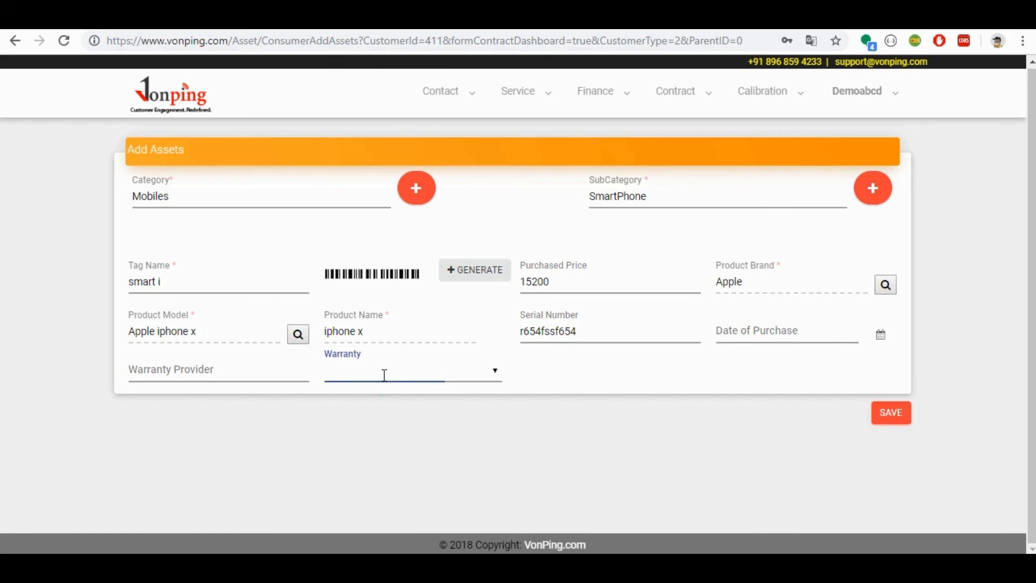
click(467, 381)
click(564, 376)
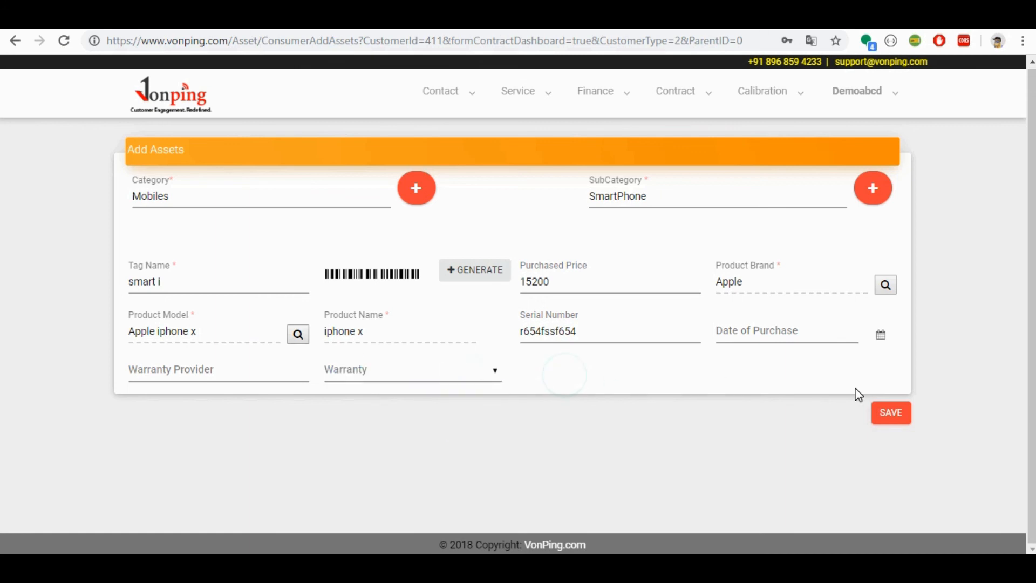
click(891, 416)
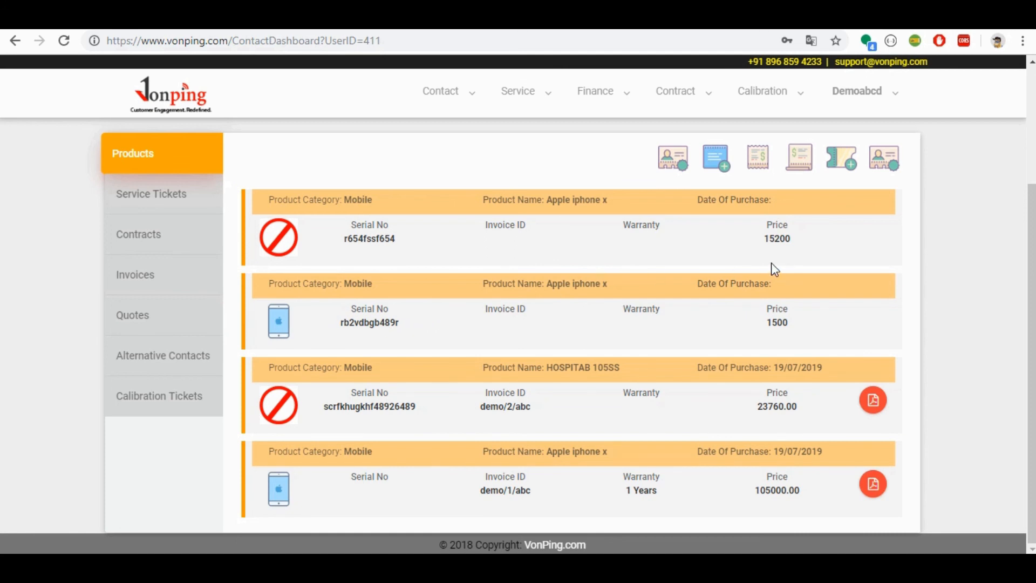
Step: Review the contact details and the product list, including the new smartphone asset, on the customer's dashboard
scroll(2, 203, up, 1)
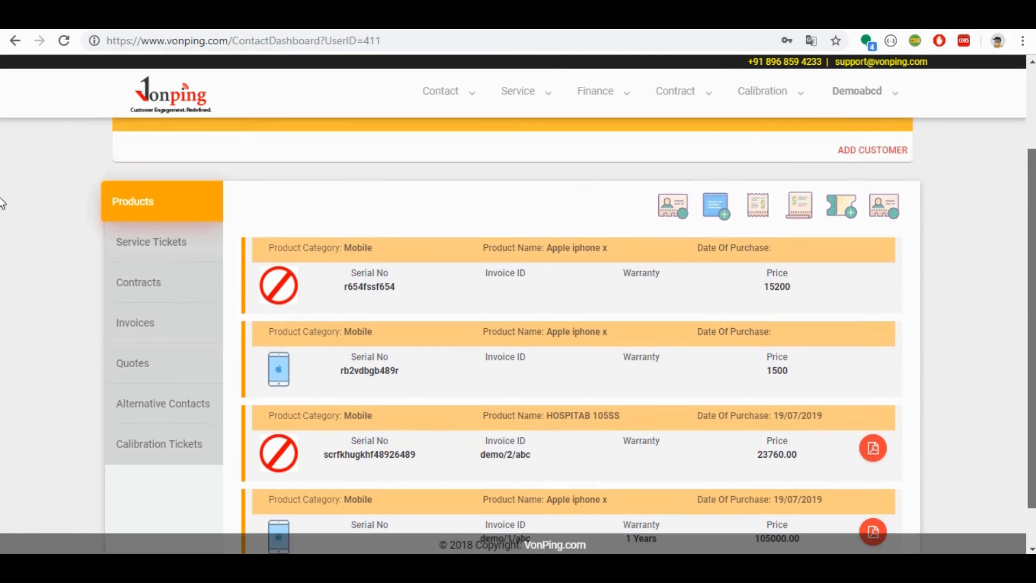
scroll(3, 204, up, 1)
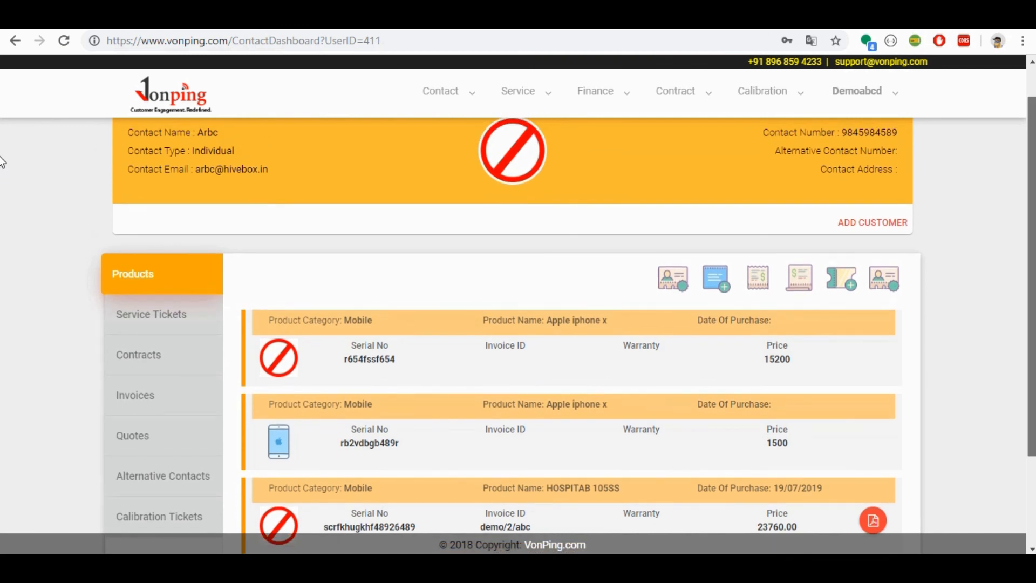
scroll(3, 162, up, 1)
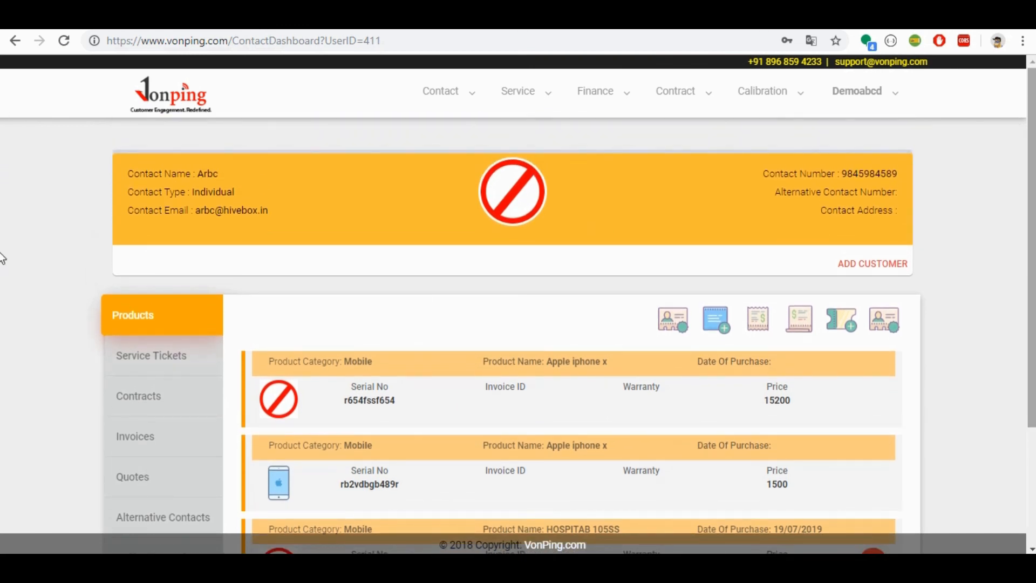
scroll(3, 259, down, 3)
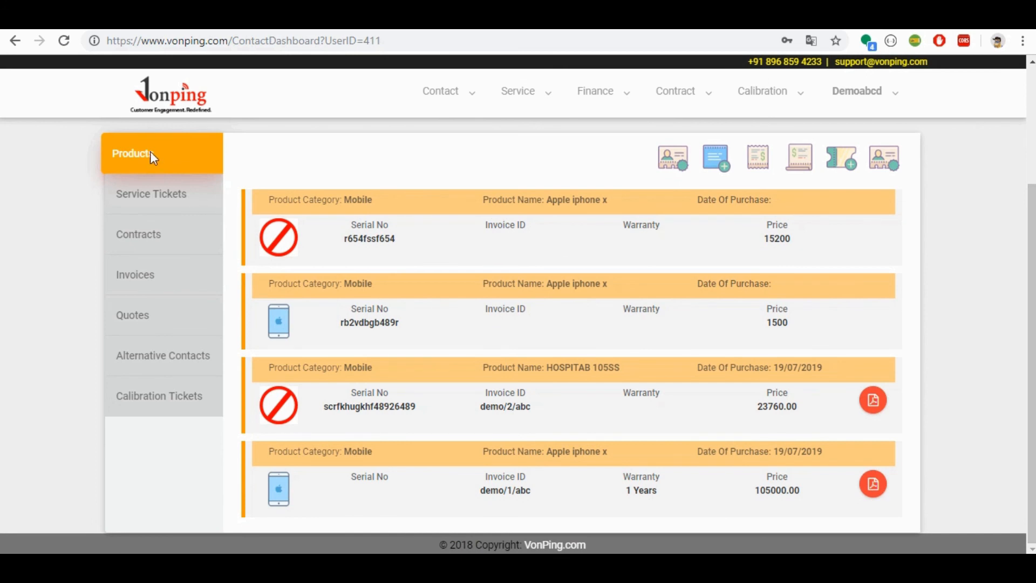